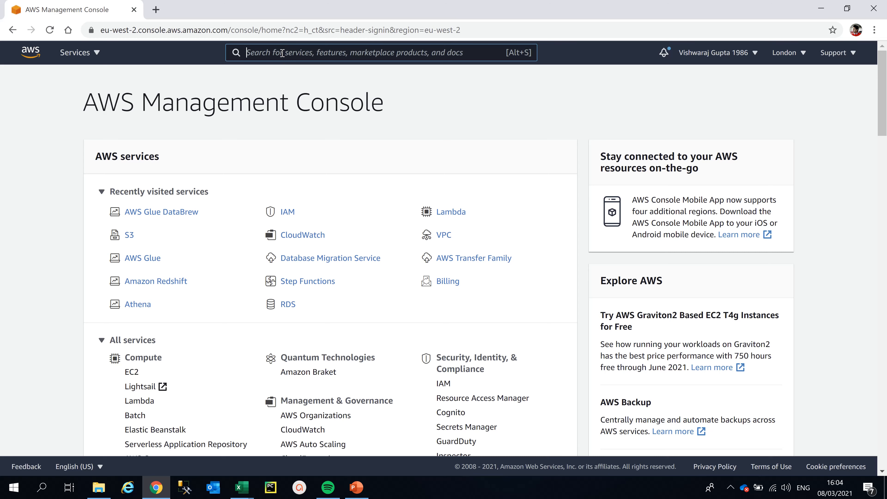
# - Search the console services for "databre" and open AWS Glue DataBrew
pyautogui.write('data')
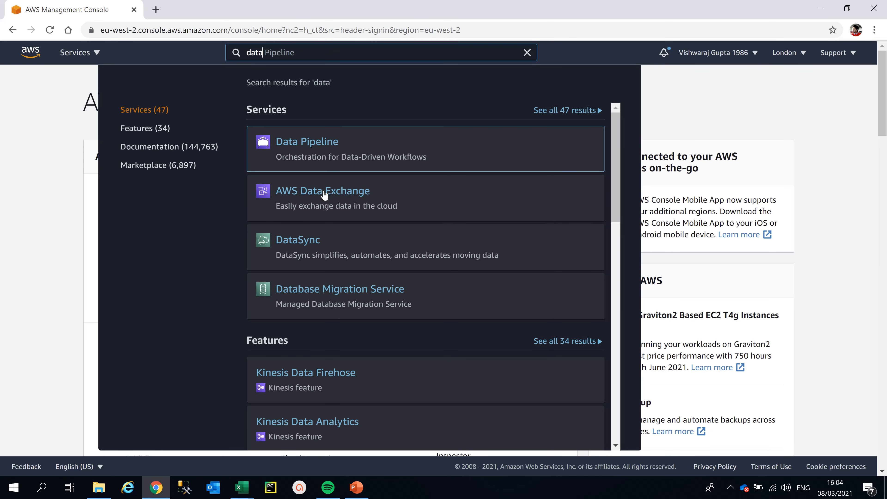
pyautogui.write('bre')
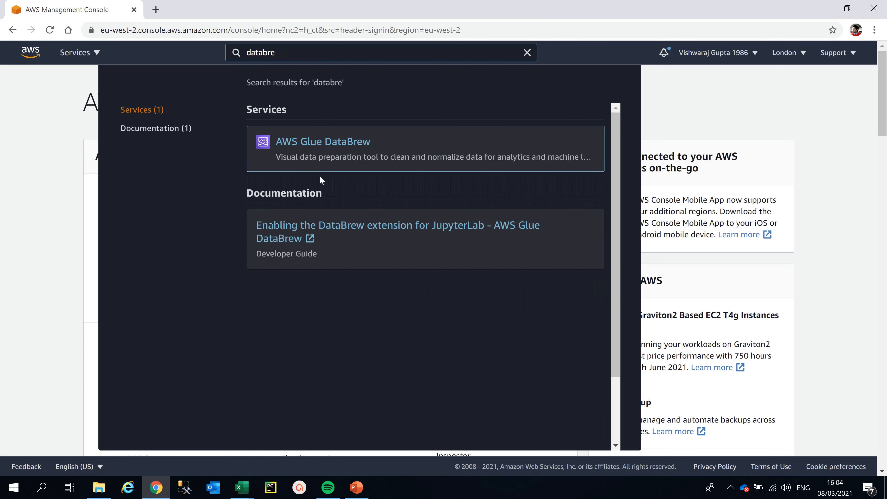
pyautogui.click(321, 146)
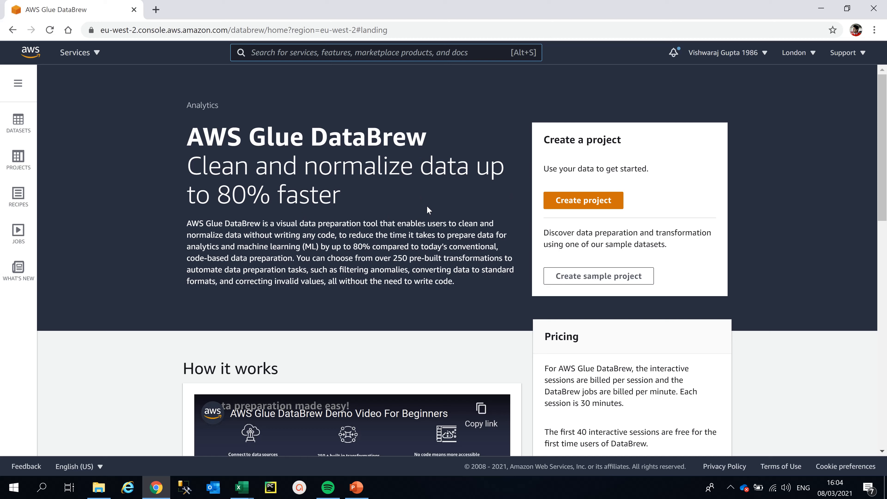
# - Open the DataBrew datasets list and start connecting a new dataset
pyautogui.hotkey('alt', 's')
pyautogui.click(19, 125)
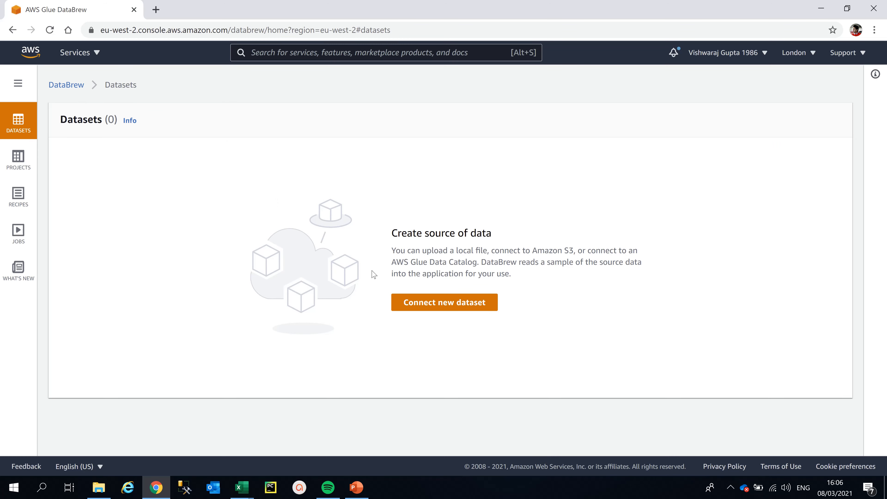
pyautogui.click(446, 306)
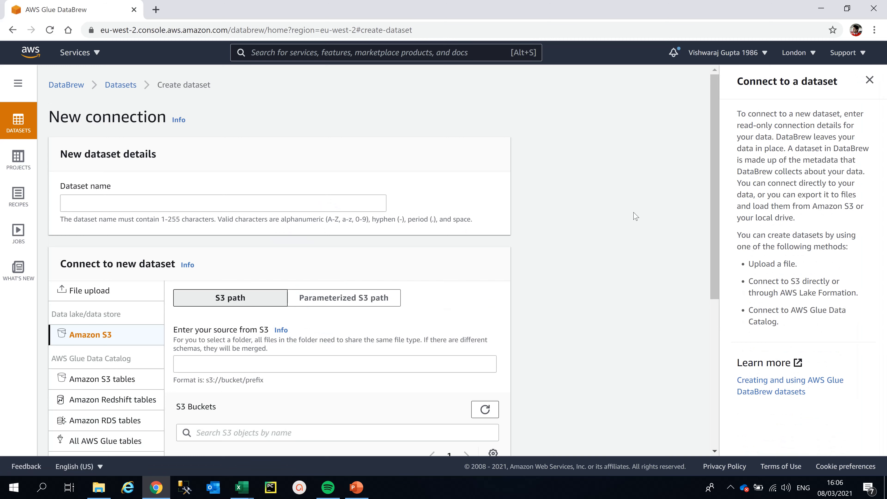
# - Examine the available source types for the new dataset and compare the S3 path and parameterized S3 path options
pyautogui.moveTo(714, 203); pyautogui.dragTo(711, 245)
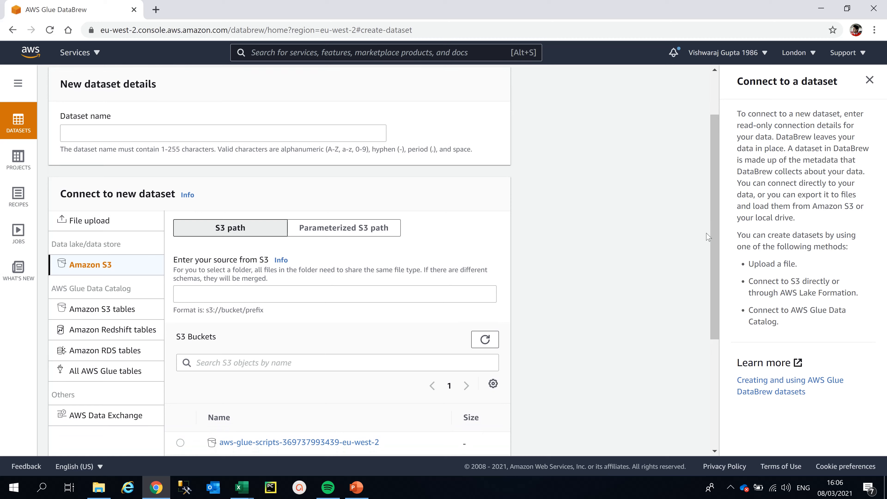
pyautogui.moveTo(712, 248); pyautogui.dragTo(713, 297)
pyautogui.click(121, 387)
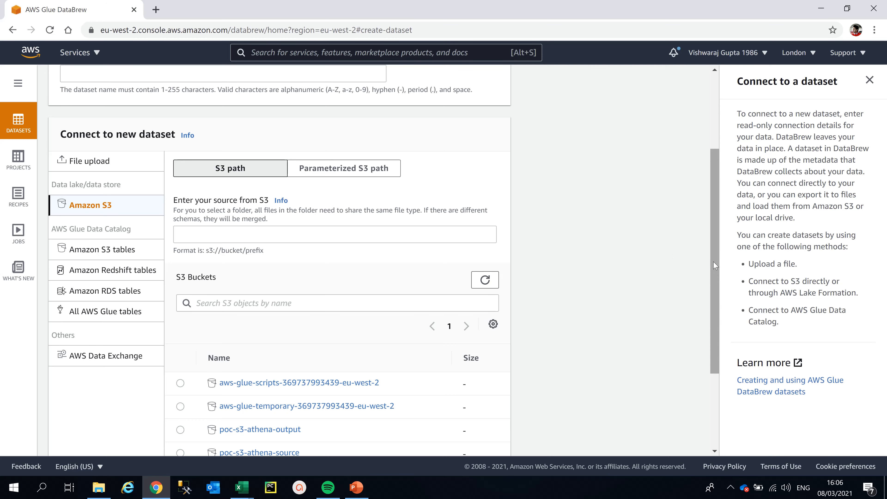
pyautogui.moveTo(713, 260); pyautogui.dragTo(692, 288)
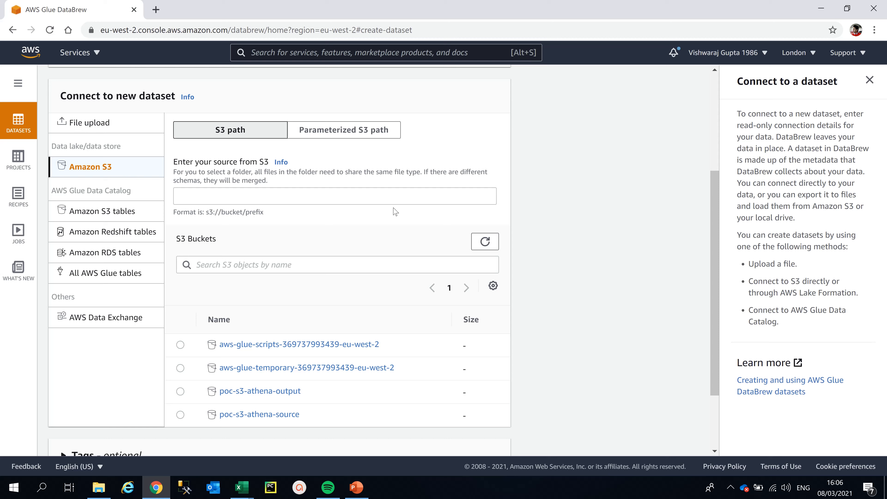
pyautogui.click(353, 130)
pyautogui.click(261, 133)
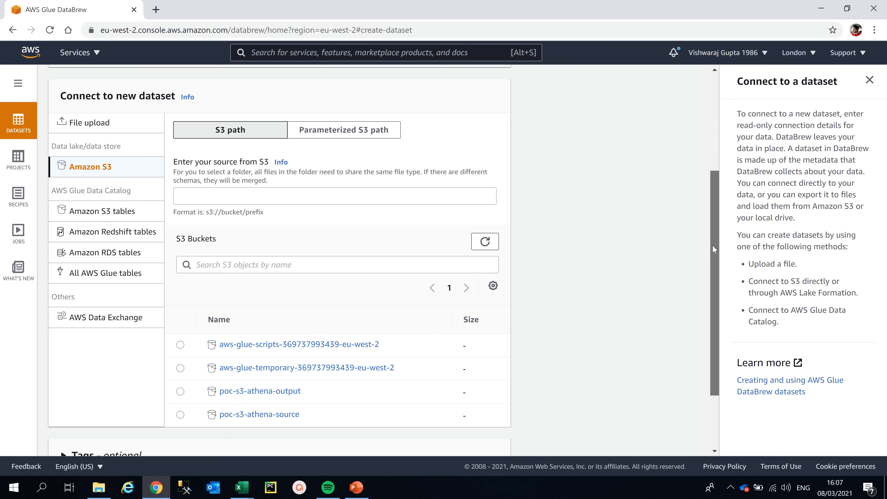
# - Select DataBrew-Data1.csv in the DataBrew folder of the poc-s3-athena-source bucket as the dataset's S3 source
pyautogui.moveTo(713, 246); pyautogui.dragTo(713, 265)
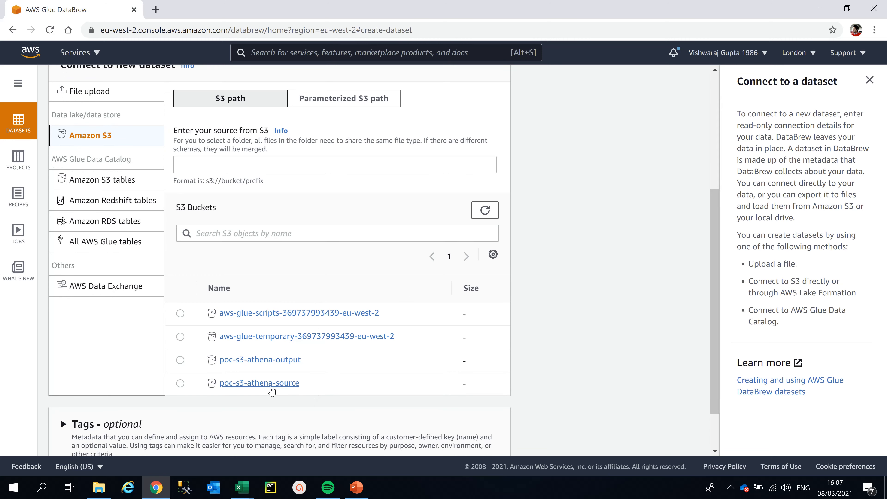
pyautogui.click(271, 388)
pyautogui.click(271, 390)
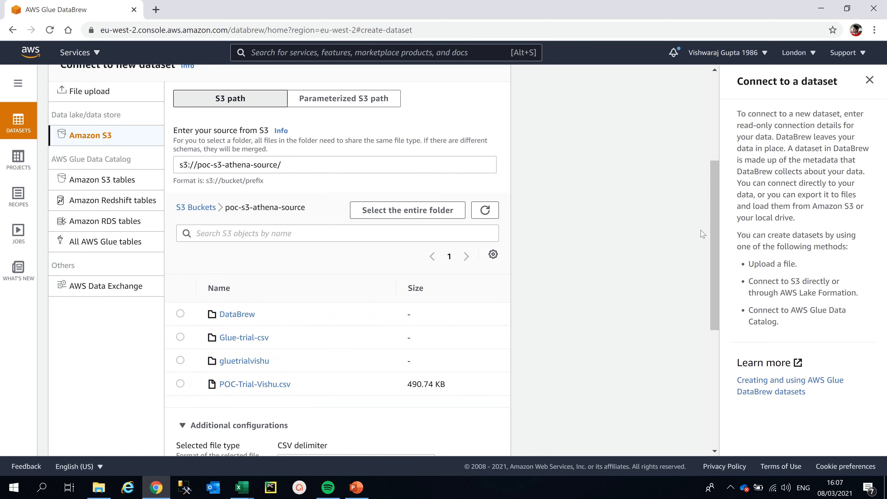
pyautogui.scroll(-1, 714, 247)
pyautogui.moveTo(713, 242); pyautogui.dragTo(713, 260)
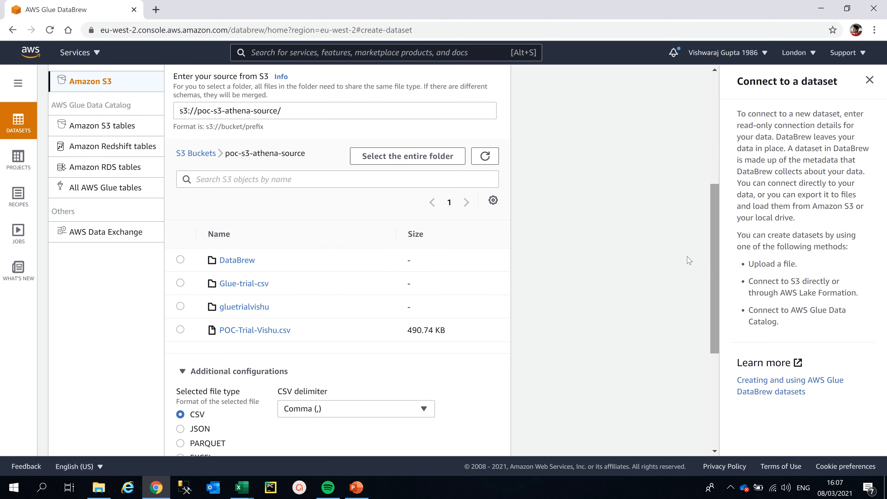
pyautogui.click(248, 266)
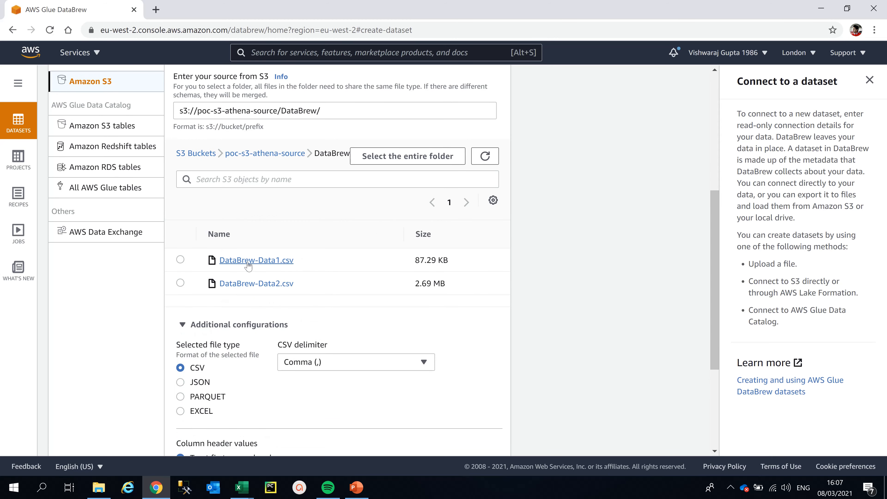
pyautogui.click(181, 259)
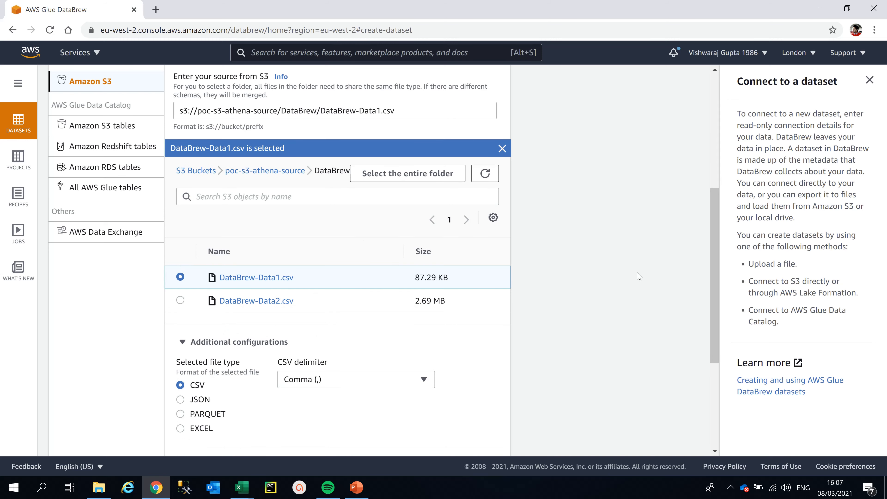
# - Review the dataset connection settings, and switch to PowerPoint to examine the S3 path pattern examples on the first slide
pyautogui.moveTo(710, 288); pyautogui.dragTo(713, 201)
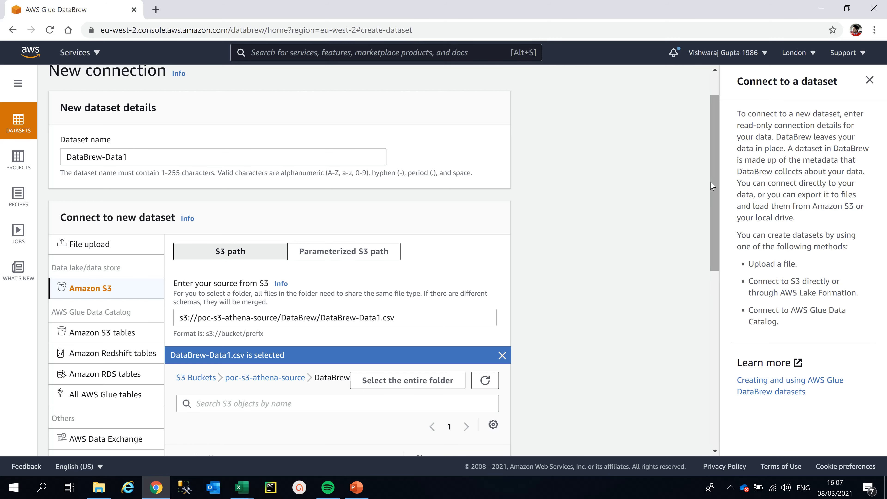
pyautogui.moveTo(712, 185); pyautogui.dragTo(720, 252)
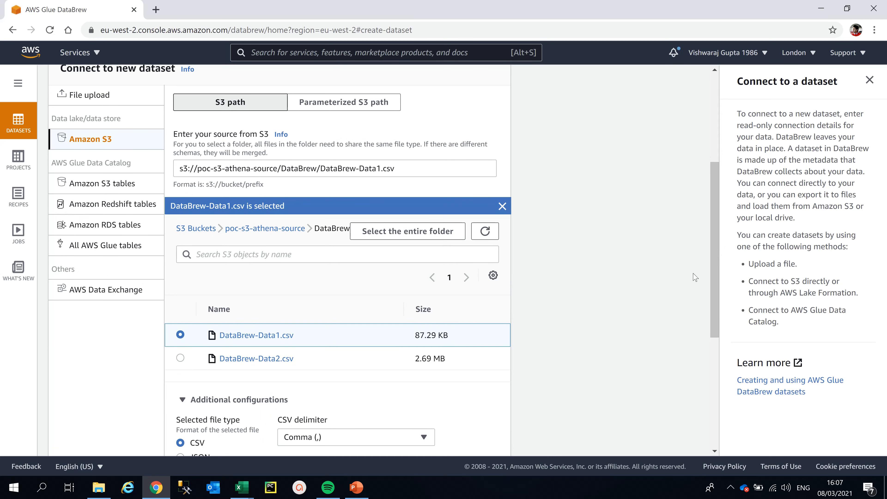
pyautogui.moveTo(714, 281); pyautogui.dragTo(727, 260)
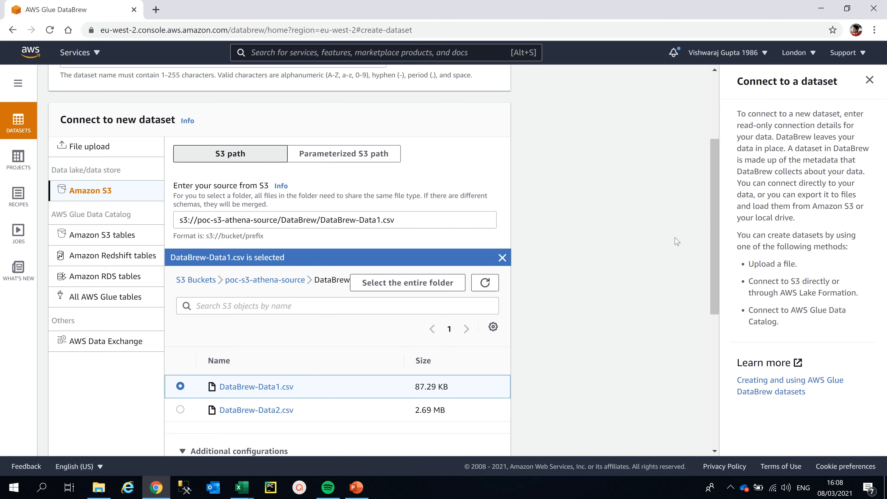
pyautogui.click(363, 492)
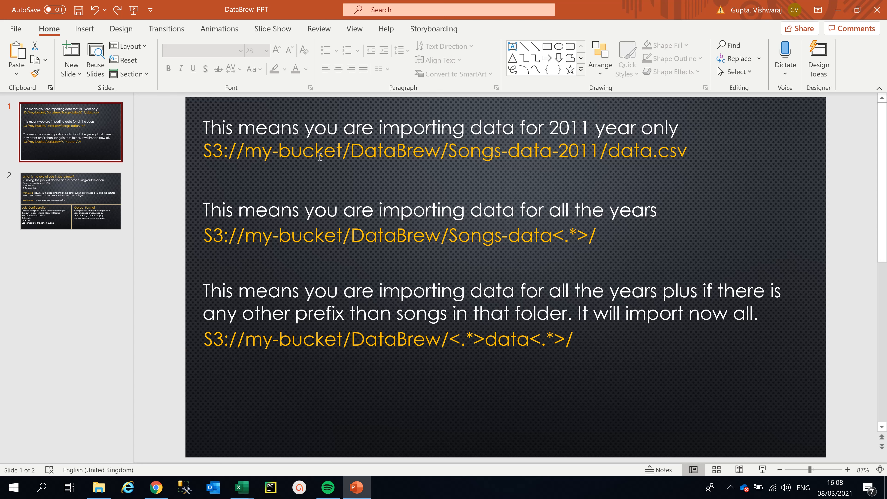
pyautogui.click(394, 155)
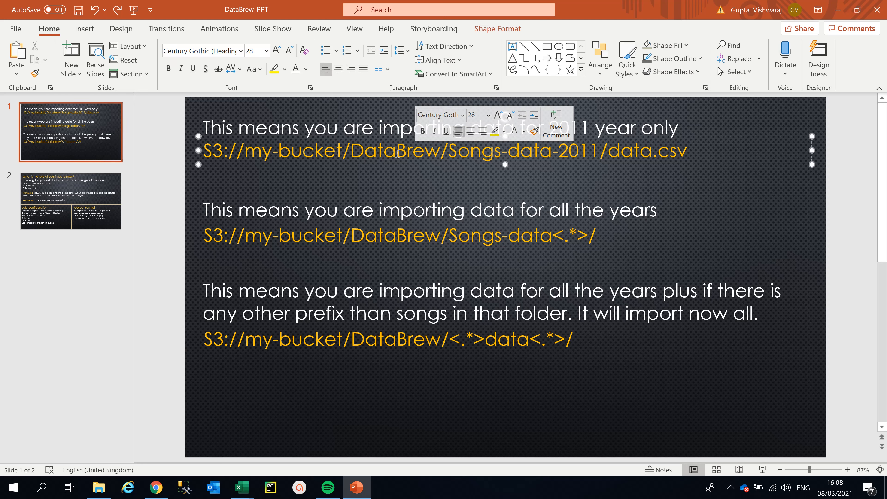
pyautogui.click(375, 172)
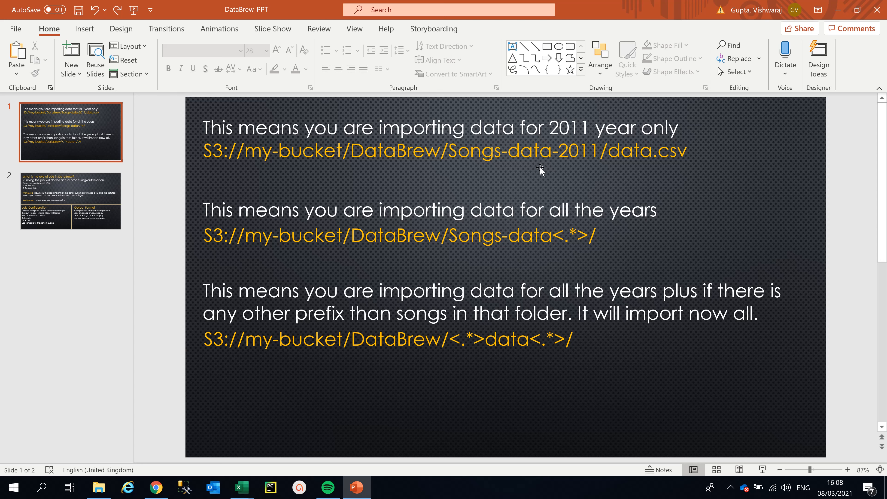
pyautogui.click(160, 487)
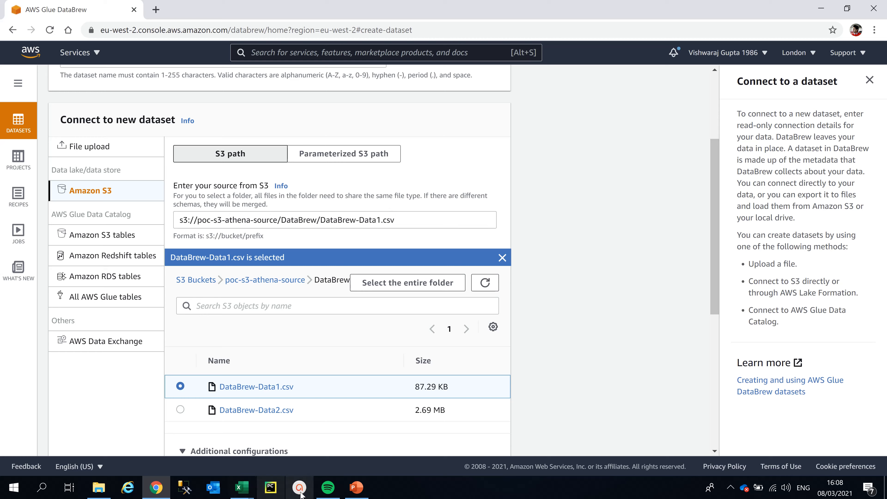
pyautogui.click(354, 491)
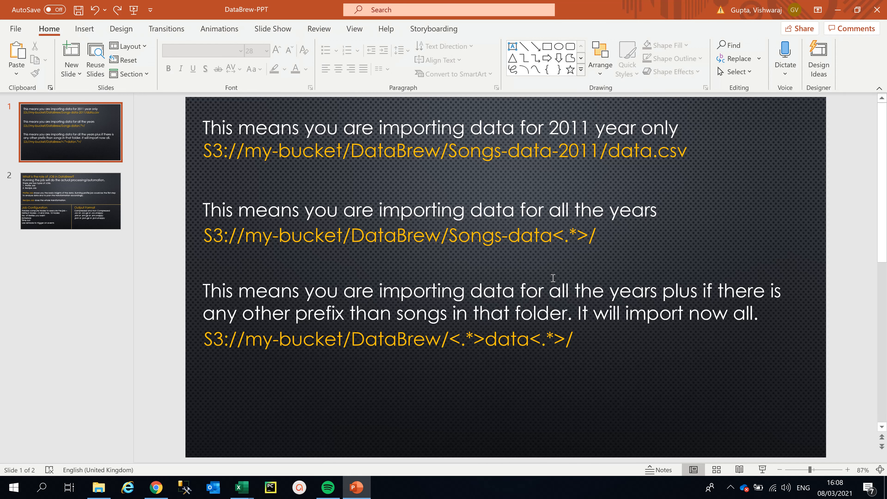
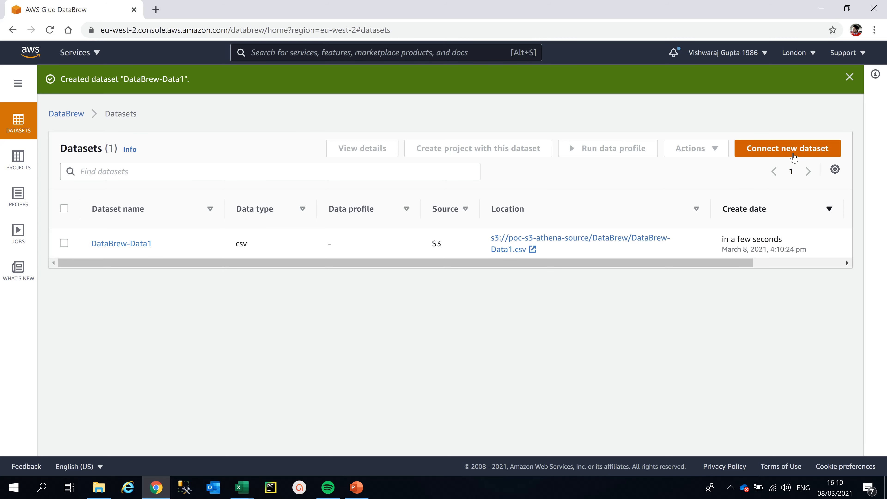
# - Create another dataset from DataBrew-Data2.csv in the DataBrew folder of the poc-s3-athena-source bucket
pyautogui.click(794, 157)
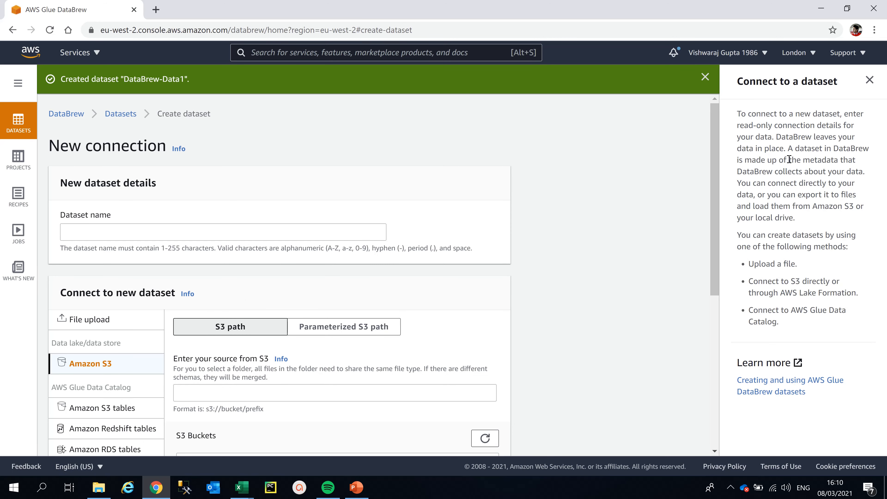
pyautogui.moveTo(720, 201); pyautogui.dragTo(714, 348)
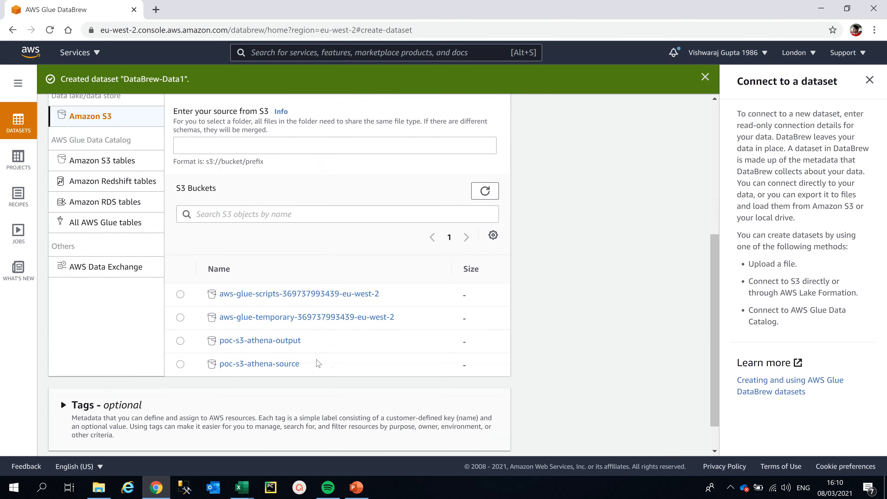
pyautogui.click(277, 367)
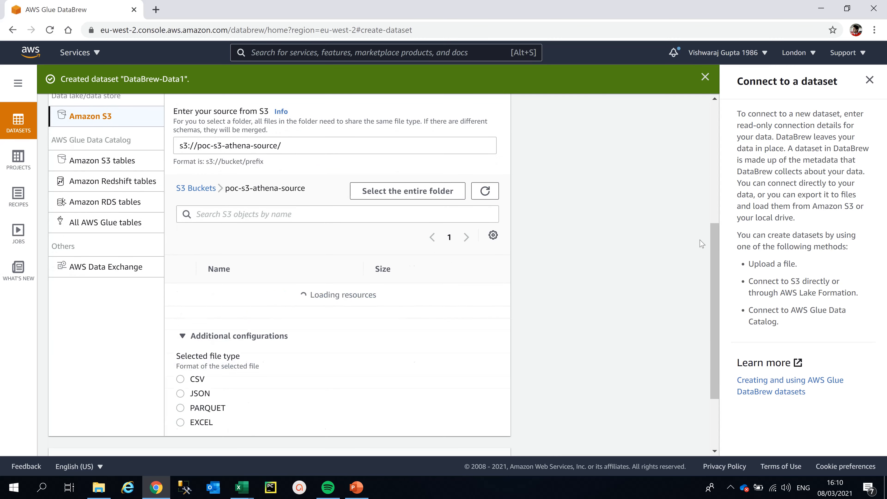
pyautogui.click(241, 296)
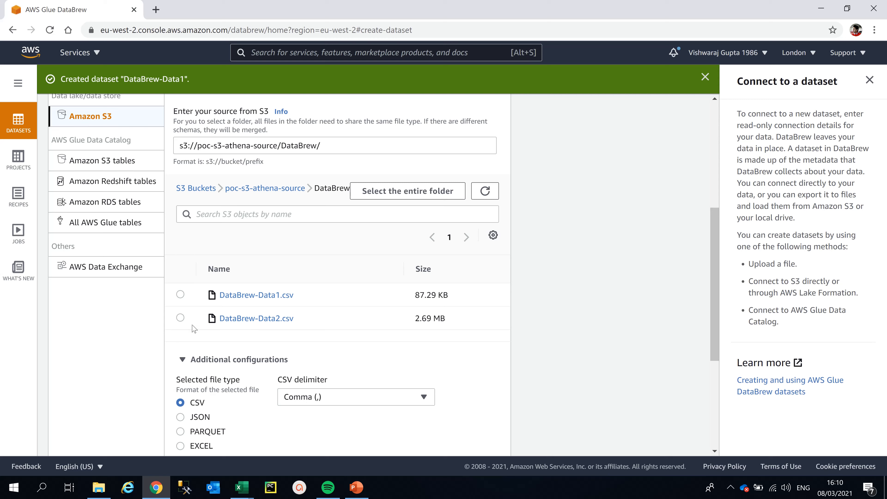
pyautogui.click(180, 318)
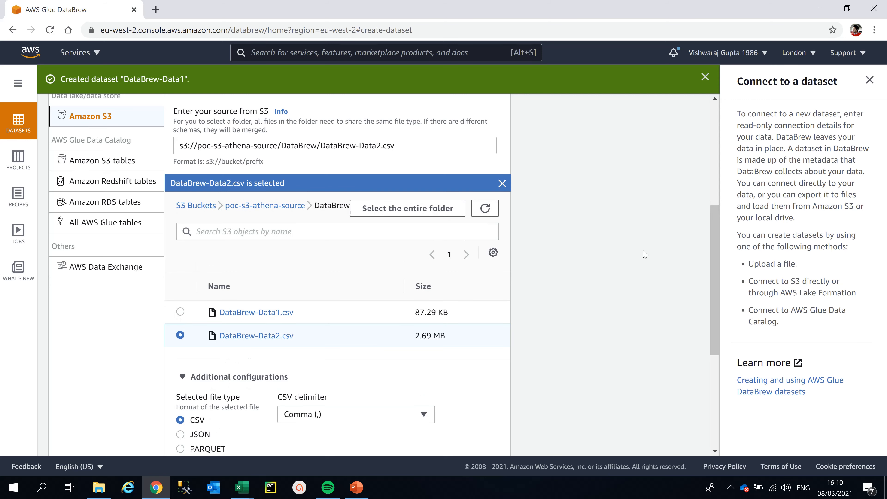
pyautogui.moveTo(711, 268); pyautogui.dragTo(711, 287)
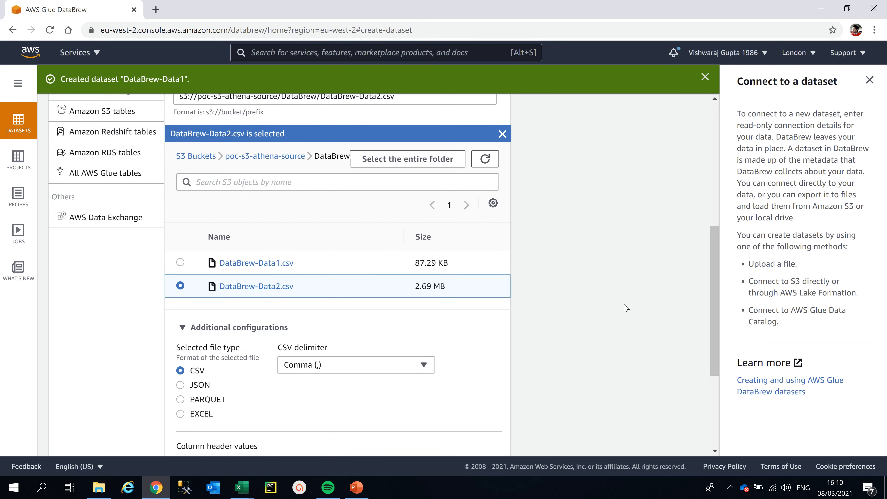
pyautogui.moveTo(714, 310); pyautogui.dragTo(721, 400)
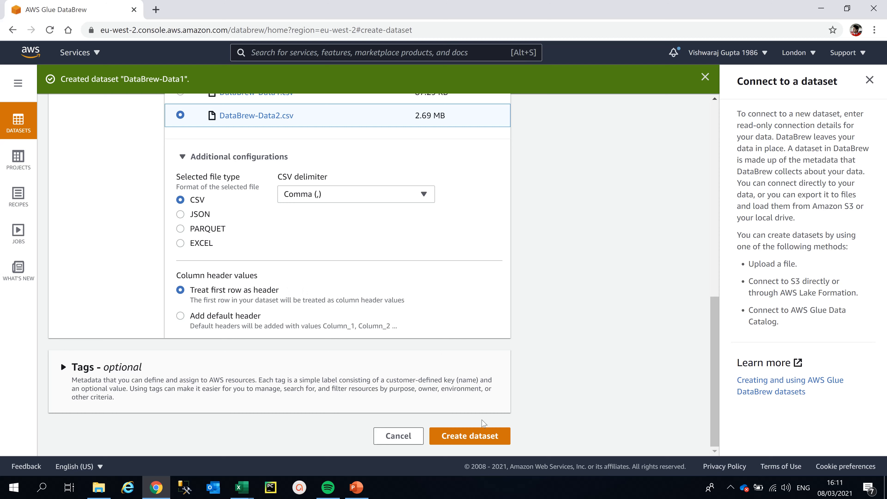
pyautogui.click(487, 441)
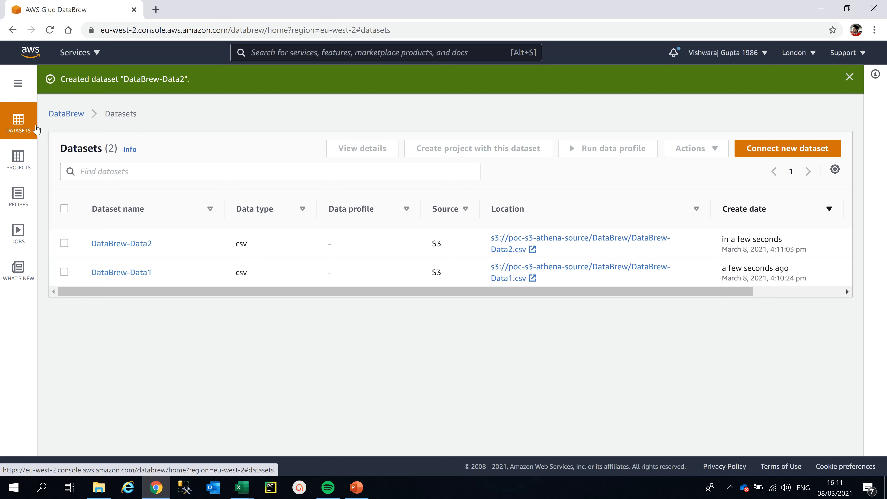
# - Start a new DataBrew project and name it vishu-databrew
pyautogui.click(20, 163)
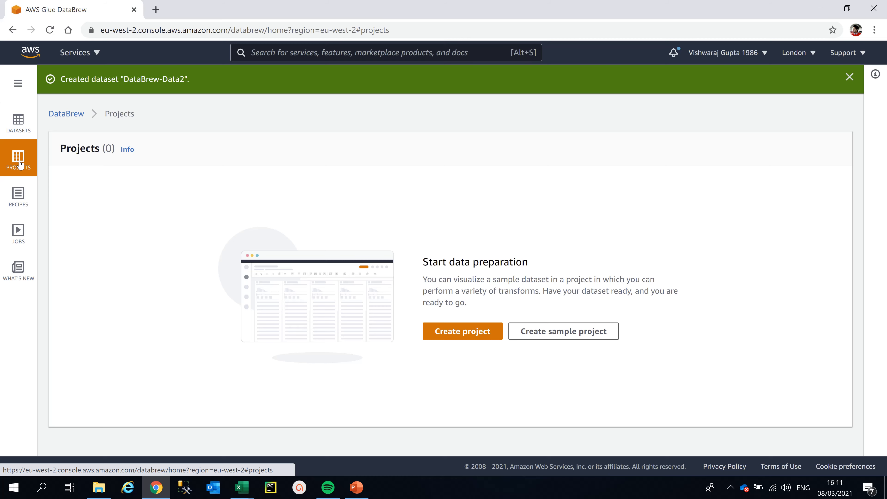
pyautogui.click(439, 330)
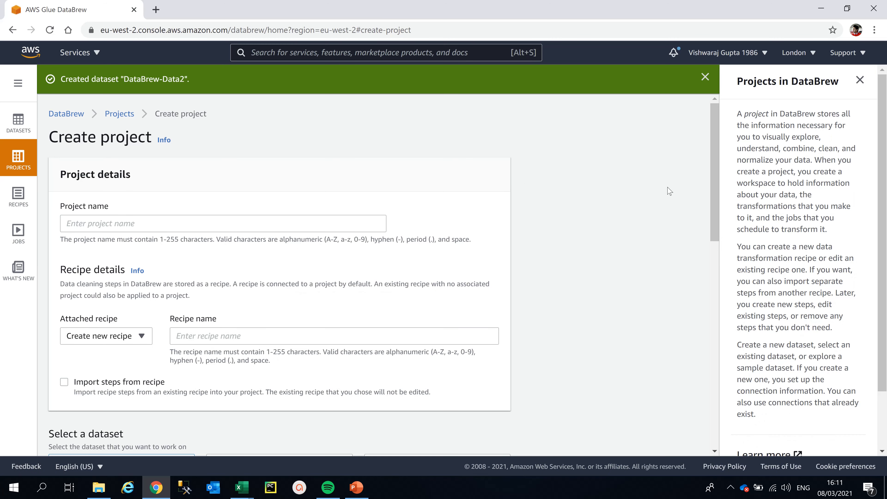
pyautogui.moveTo(713, 208); pyautogui.dragTo(709, 235)
pyautogui.click(201, 151)
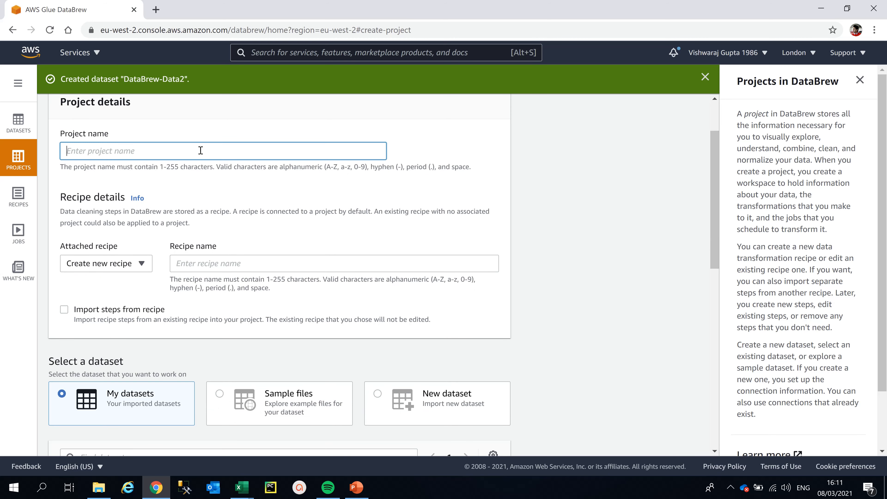
pyautogui.write('vish')
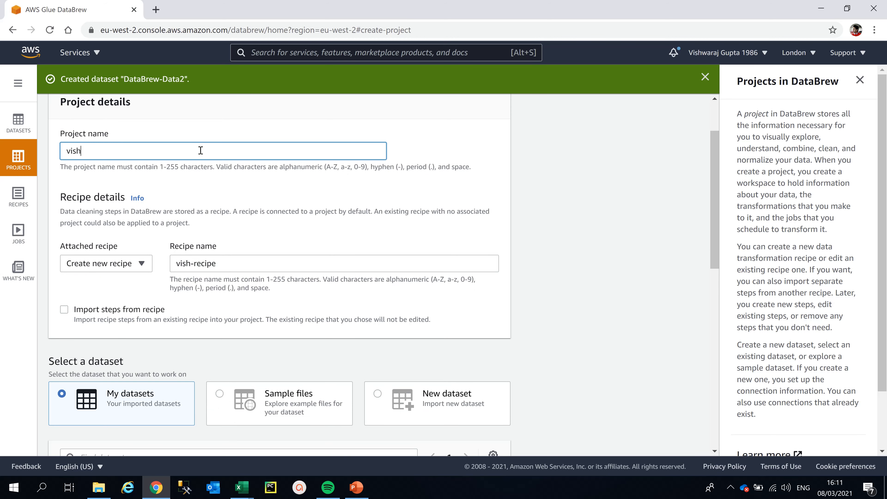
pyautogui.write('u-databrew')
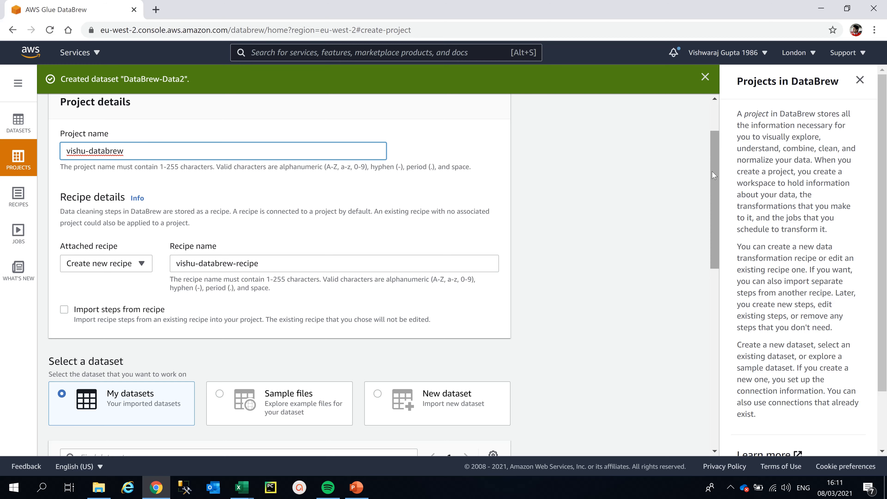
# - Keep Create new recipe as the attached recipe option and select DataBrew-Data1 as the project's dataset
pyautogui.moveTo(714, 176); pyautogui.dragTo(711, 202)
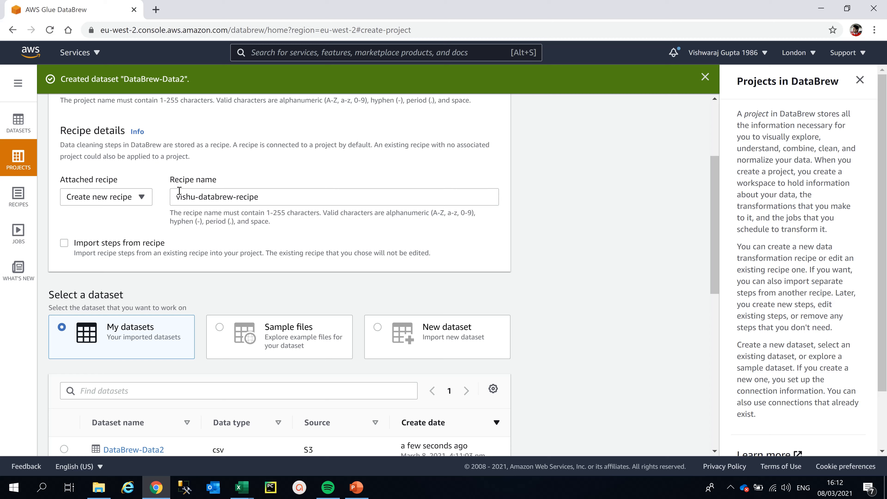
pyautogui.click(141, 200)
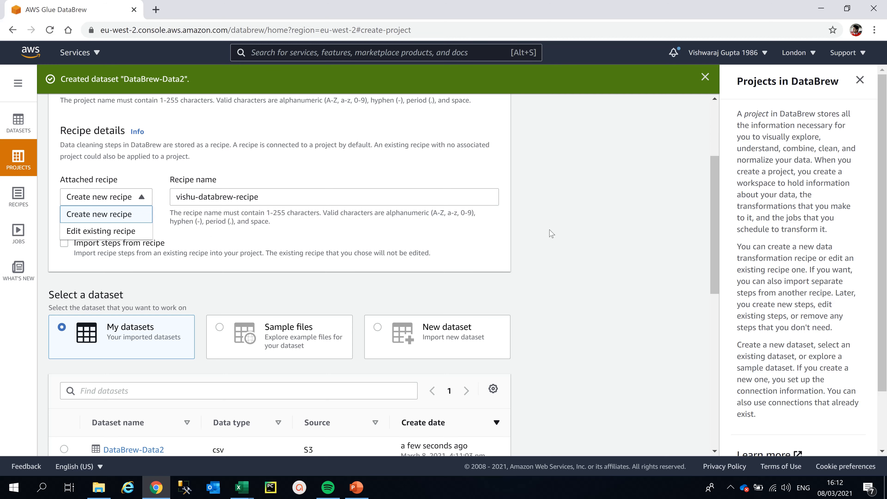
pyautogui.click(564, 234)
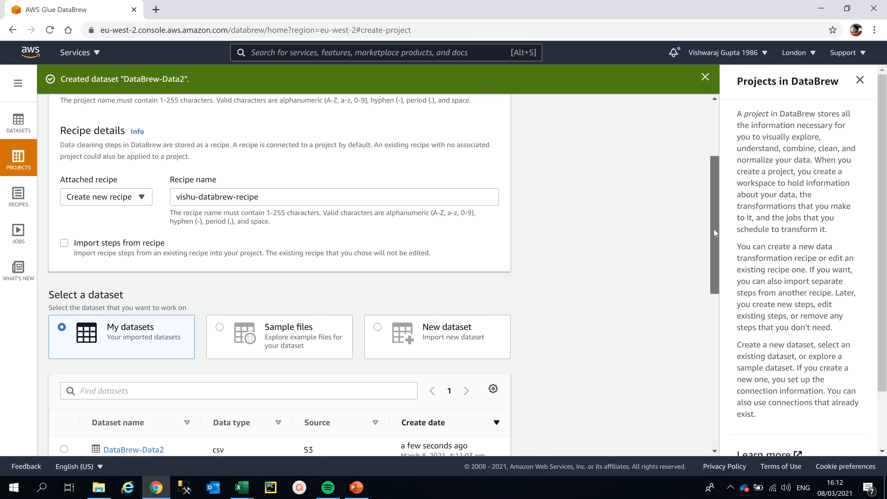
pyautogui.moveTo(714, 229); pyautogui.dragTo(711, 278)
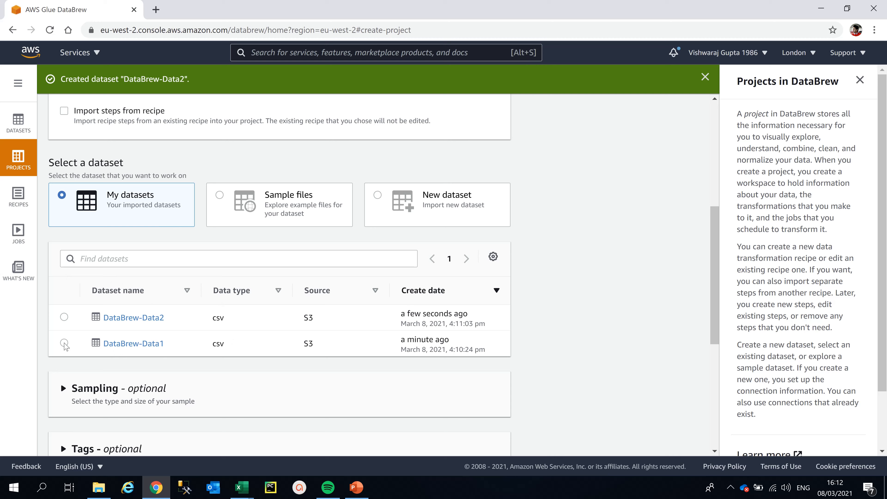
pyautogui.click(64, 343)
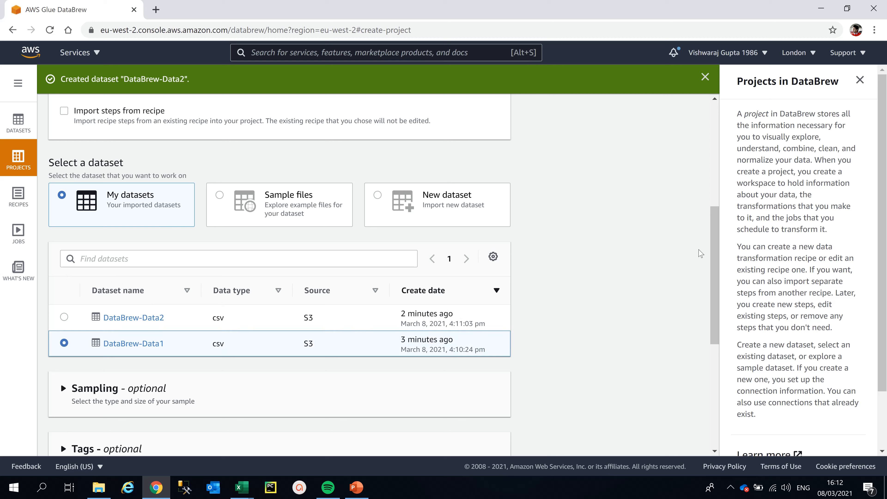
# - Configure the project's sampling to use First n rows with a sample of 1,000 rows
pyautogui.moveTo(713, 262); pyautogui.dragTo(706, 331)
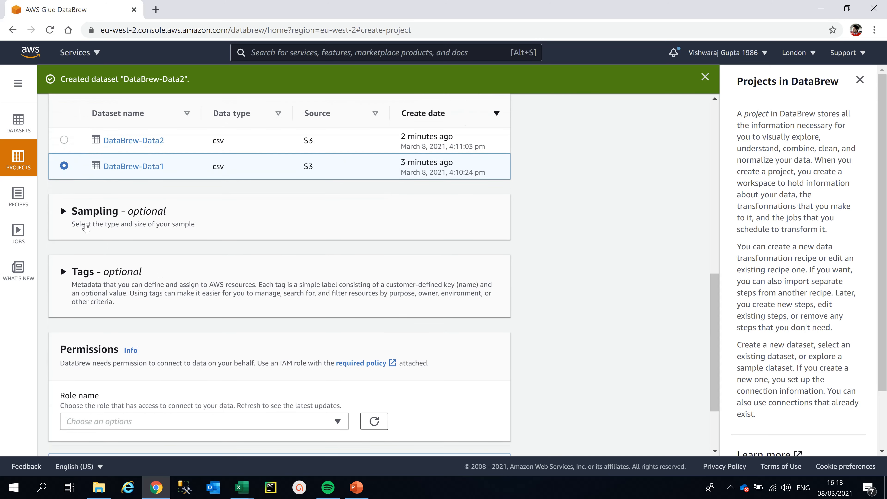
pyautogui.click(69, 216)
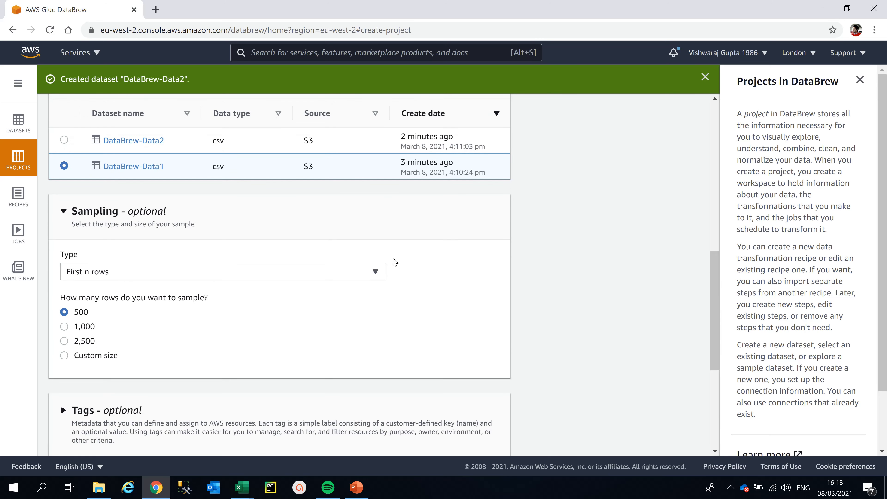
pyautogui.click(367, 279)
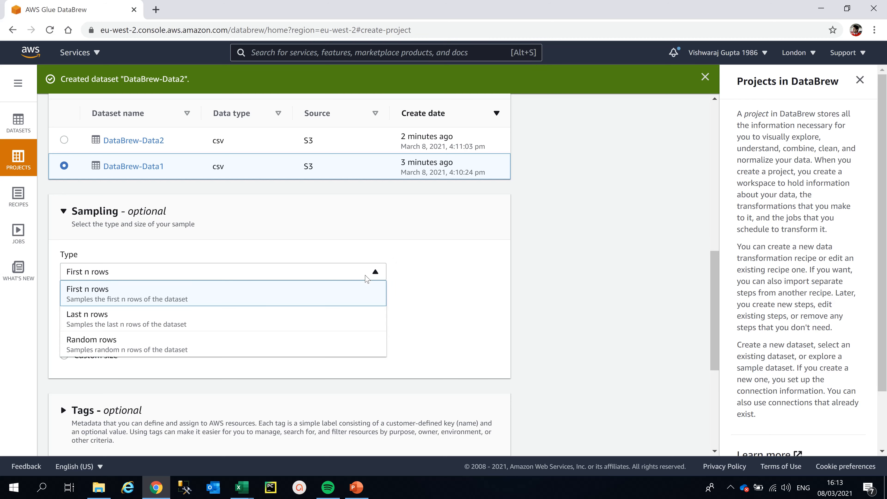
pyautogui.click(435, 296)
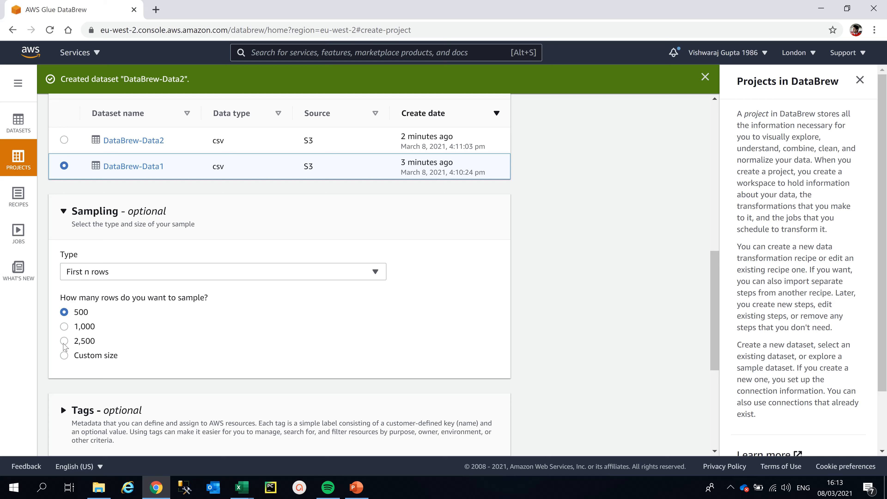
pyautogui.click(64, 328)
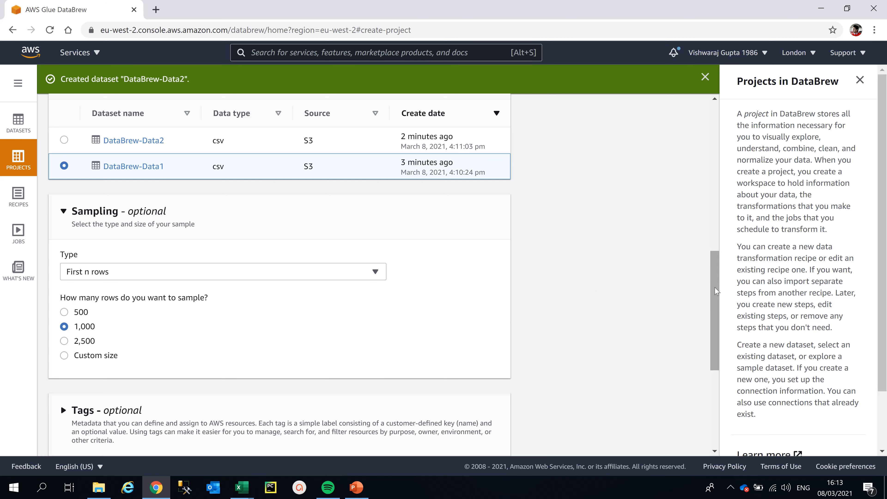
# - Assign the existing IAM role AWSGlueDataBrewServiceRole-vishudatabrew to the project and create the project
pyautogui.moveTo(716, 291); pyautogui.dragTo(707, 392)
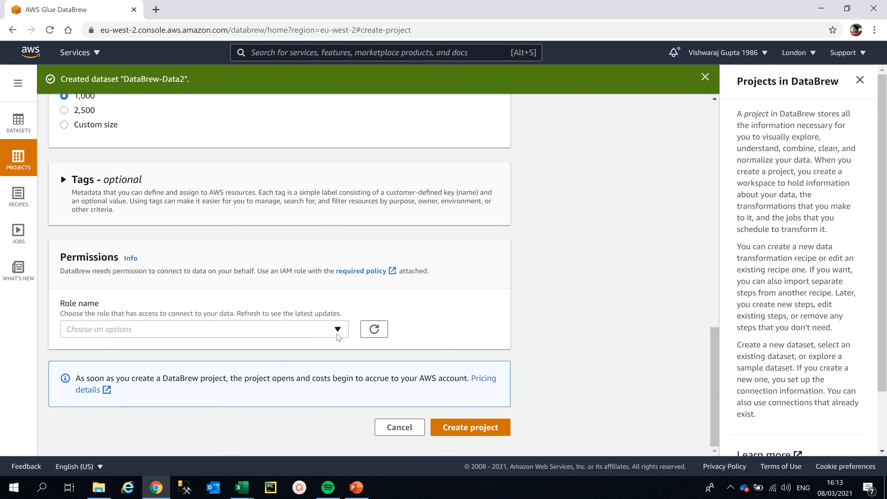
pyautogui.click(337, 330)
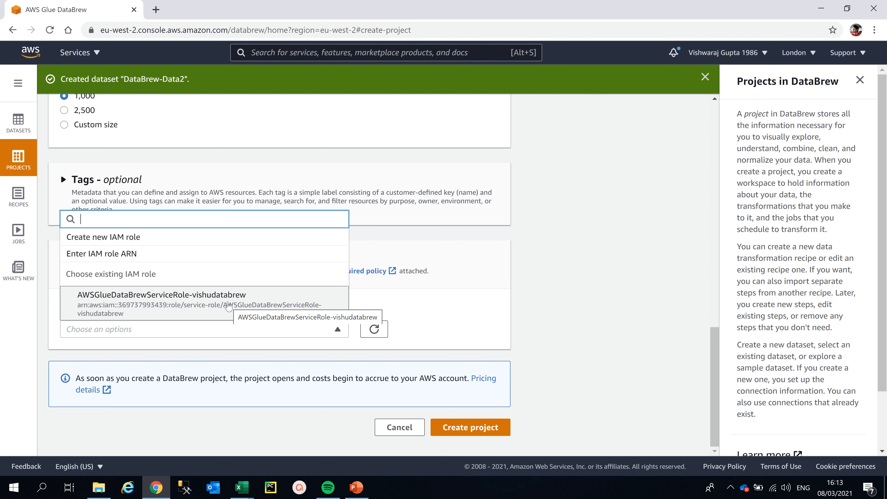
pyautogui.click(229, 306)
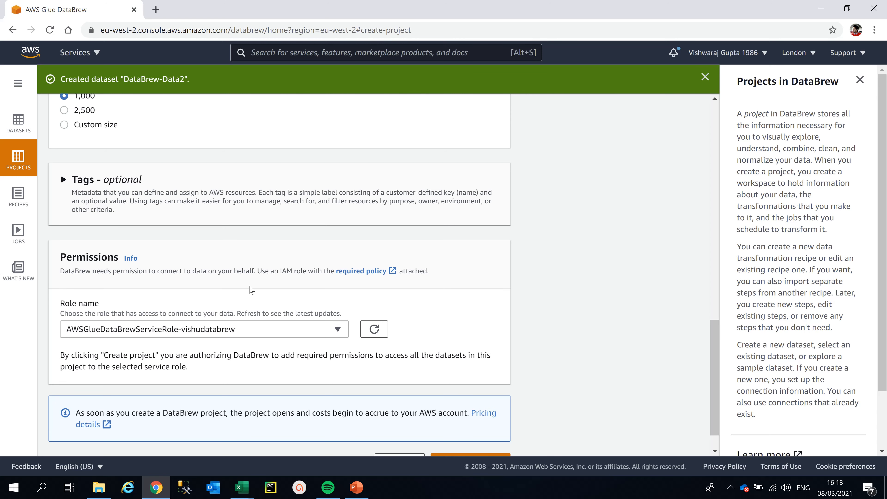
pyautogui.scroll(-2, 713, 361)
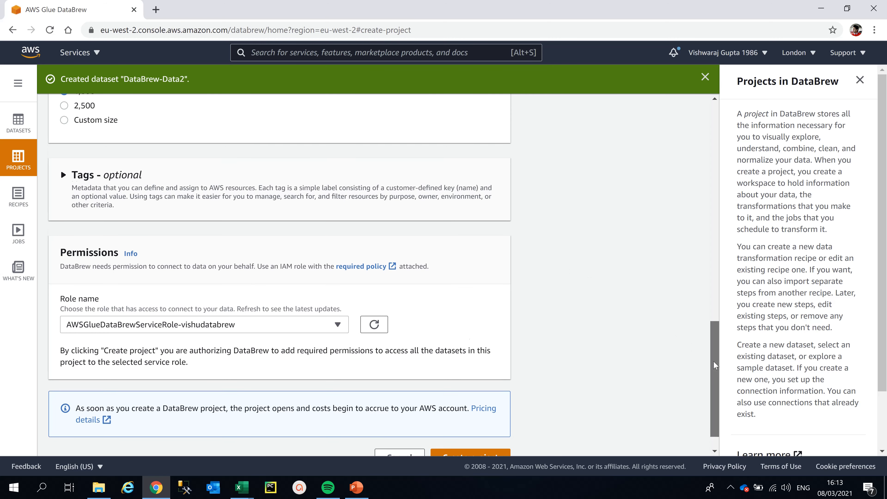
pyautogui.moveTo(717, 401); pyautogui.dragTo(696, 370)
pyautogui.scroll(-1, 687, 402)
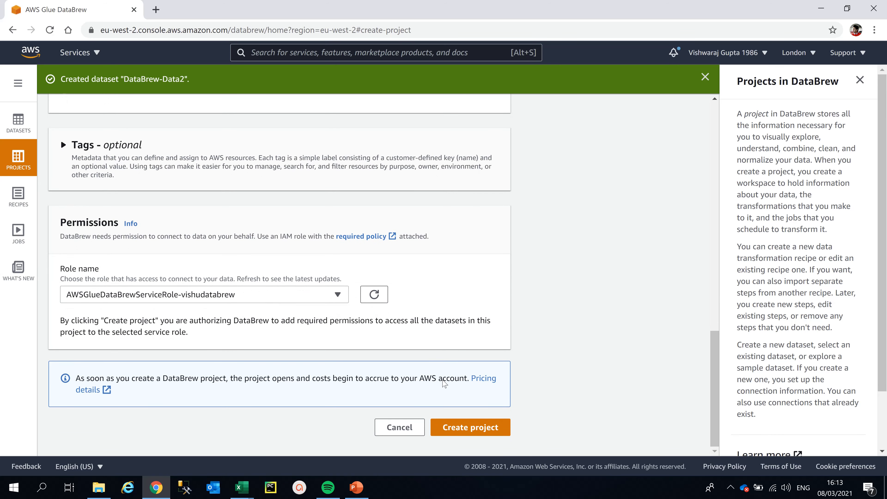
pyautogui.click(463, 426)
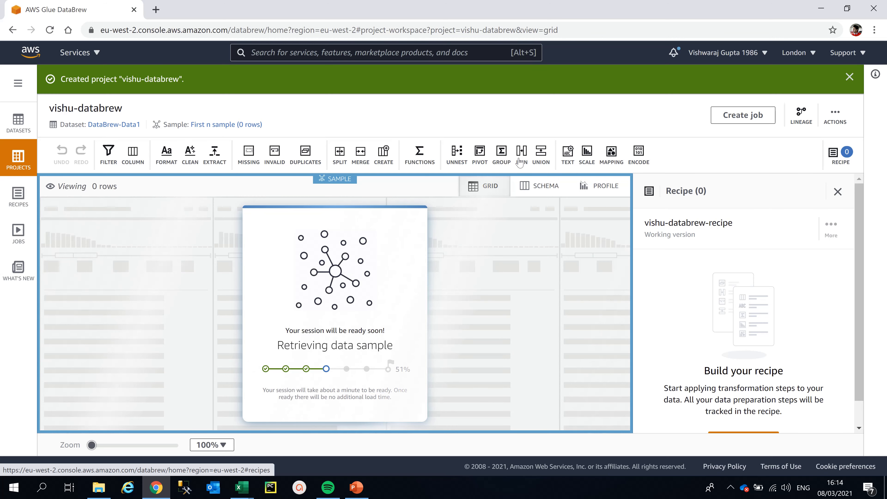
# - Close the recipe pane and examine all columns of the sample in the grid, from bikeid through gender
pyautogui.click(837, 192)
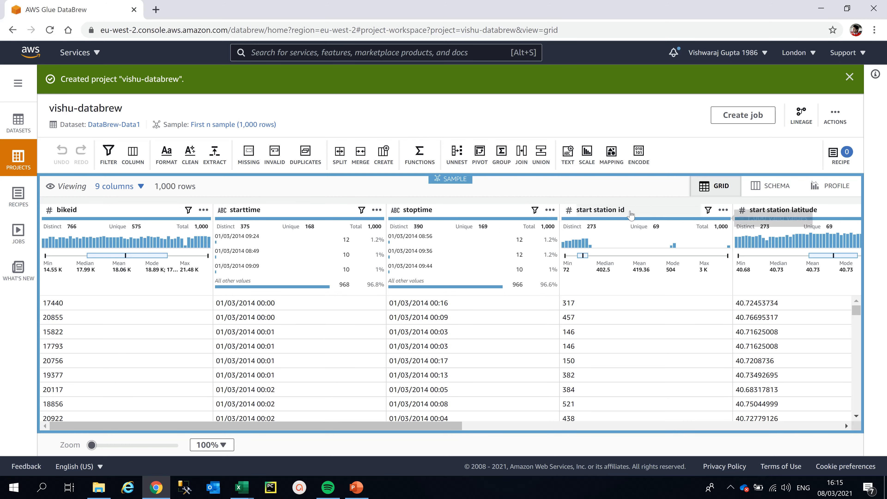
pyautogui.moveTo(420, 427); pyautogui.dragTo(843, 391)
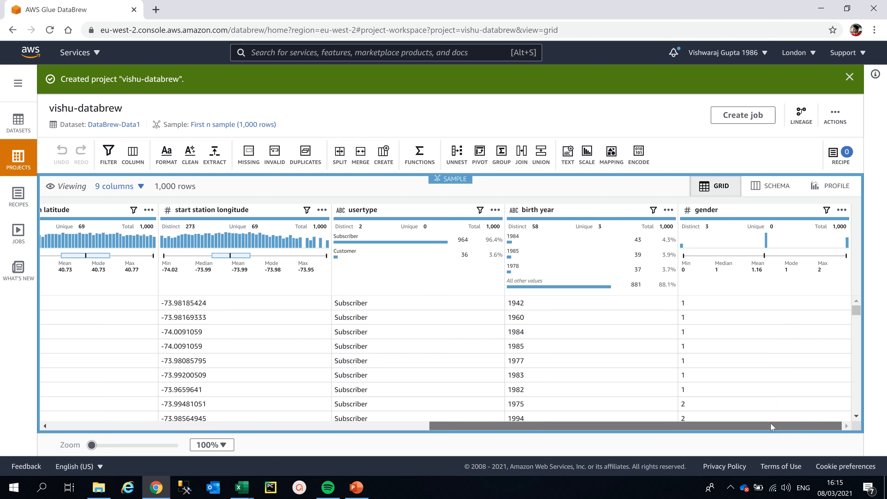
pyautogui.moveTo(773, 425); pyautogui.dragTo(327, 392)
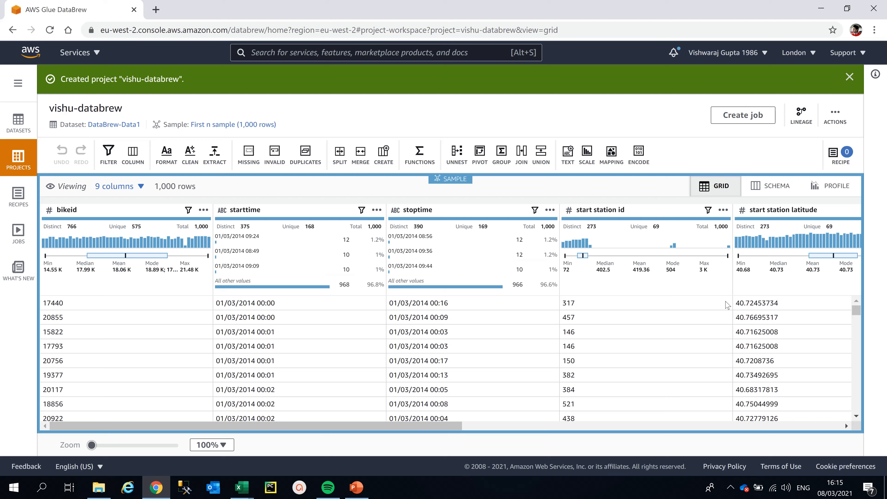
# - Examine the schema view of all columns, including the data types available for bikeid
pyautogui.click(782, 192)
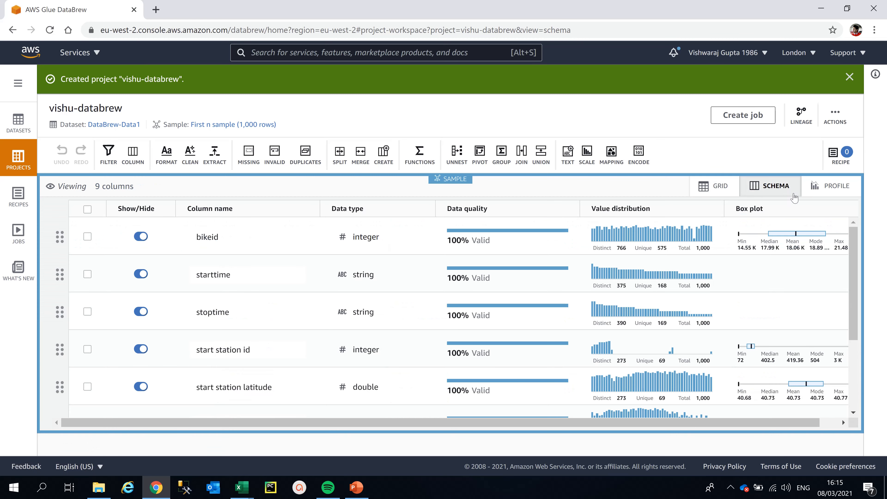
pyautogui.moveTo(854, 249); pyautogui.dragTo(856, 220)
pyautogui.click(413, 237)
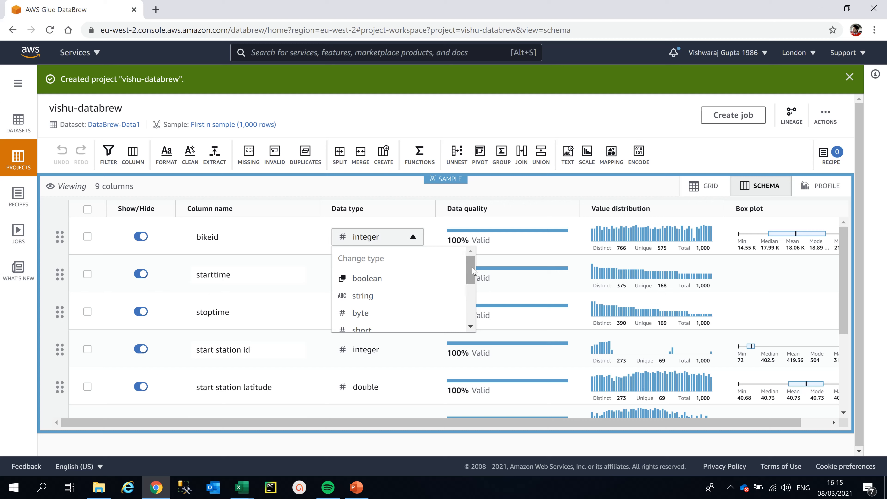
pyautogui.moveTo(471, 273); pyautogui.dragTo(474, 251)
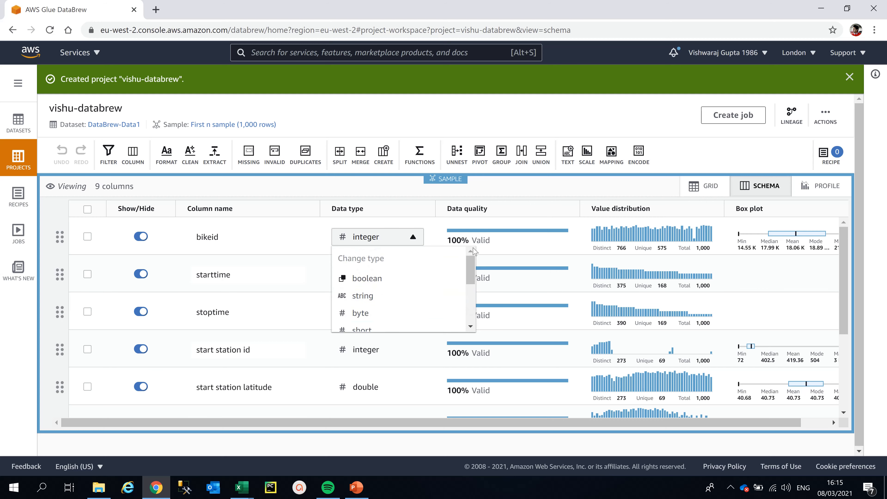
pyautogui.click(590, 108)
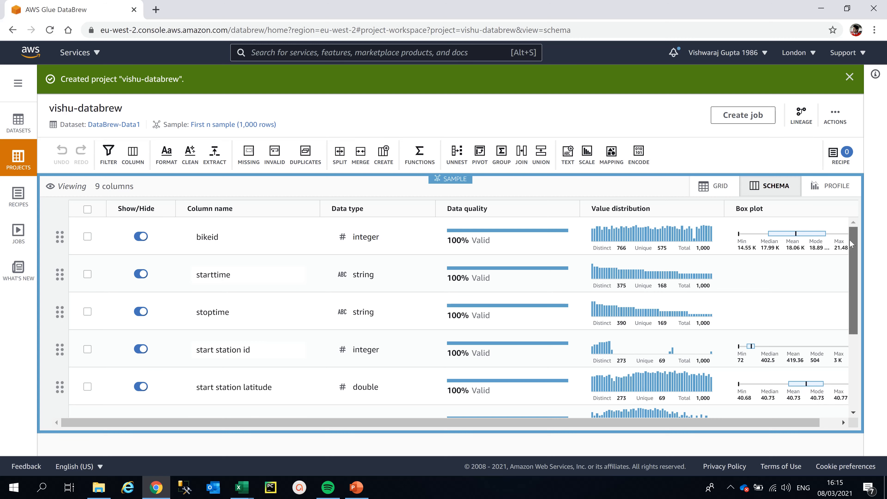
pyautogui.moveTo(849, 239); pyautogui.dragTo(849, 336)
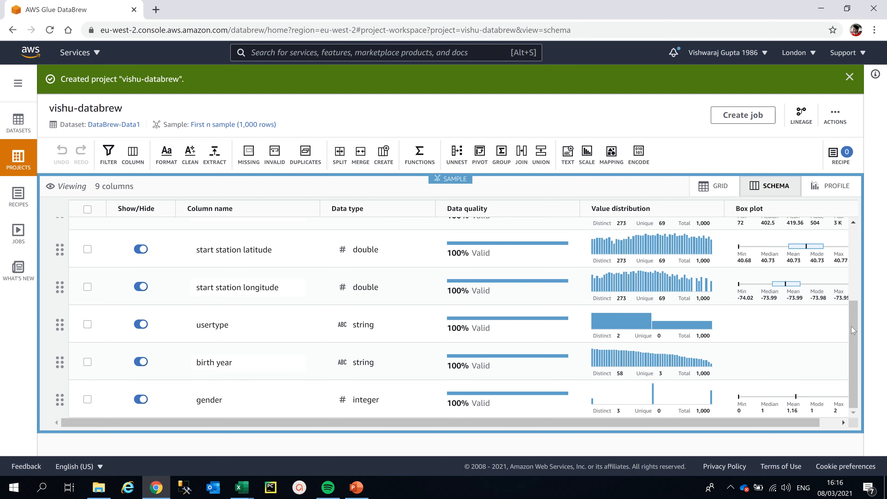
pyautogui.moveTo(852, 330); pyautogui.dragTo(862, 235)
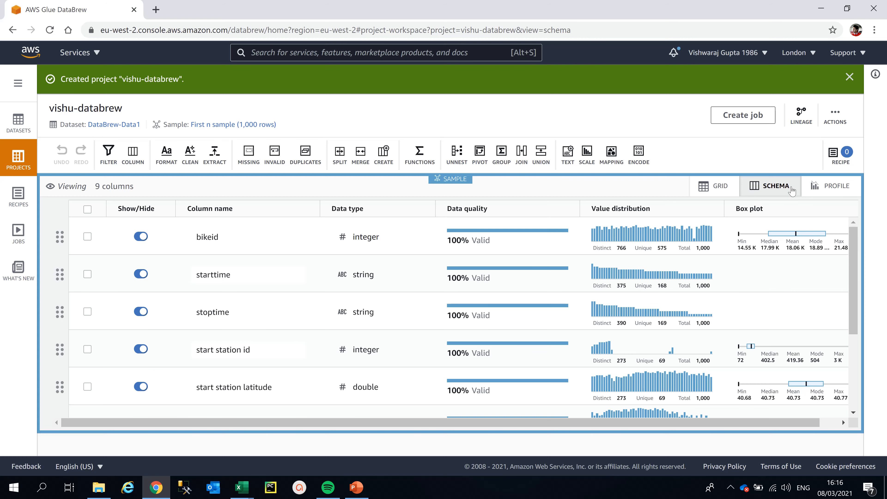
# - Look at the profile view of the DataBrew-Data1 dataset, and return to the grid view
pyautogui.click(828, 186)
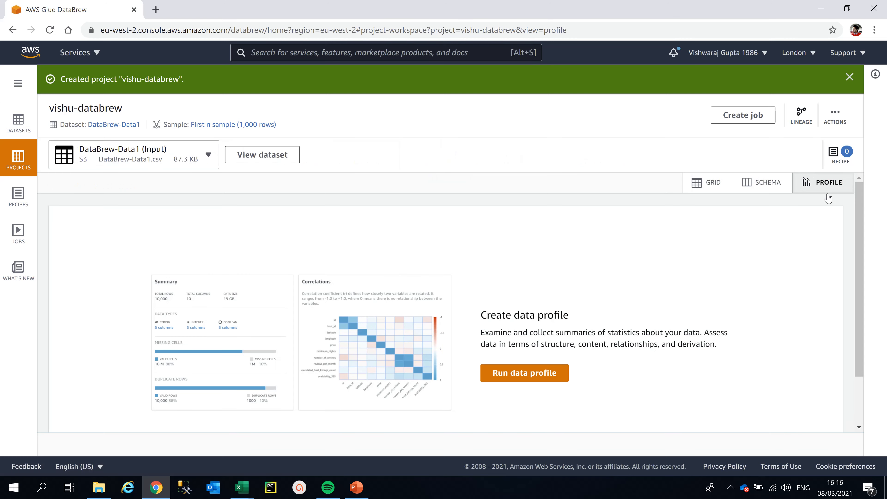
pyautogui.moveTo(861, 251); pyautogui.dragTo(862, 215)
pyautogui.click(711, 185)
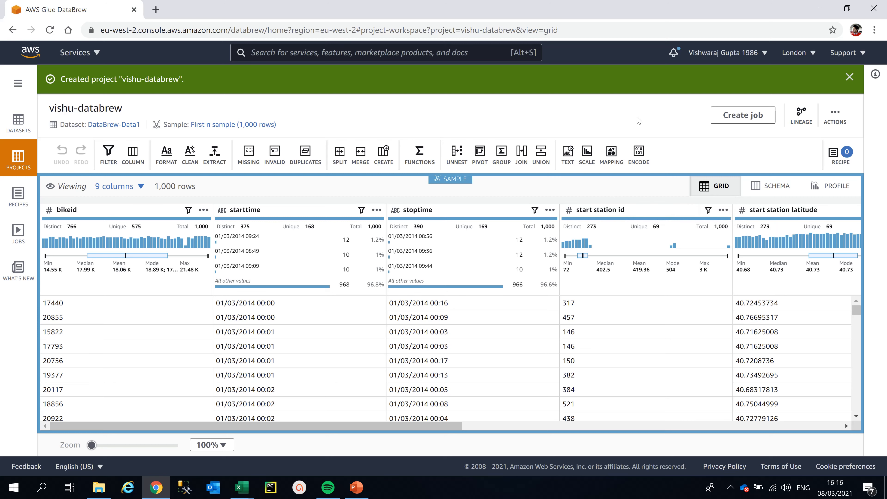
# - Reopen the recipe pane and look over the working version of the project's recipe
pyautogui.click(844, 161)
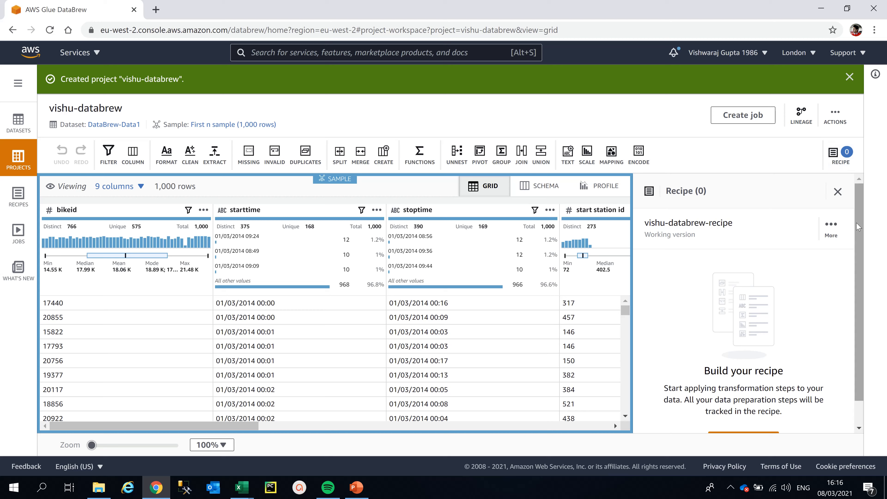
pyautogui.scroll(-1, 857, 223)
pyautogui.scroll(1, 863, 227)
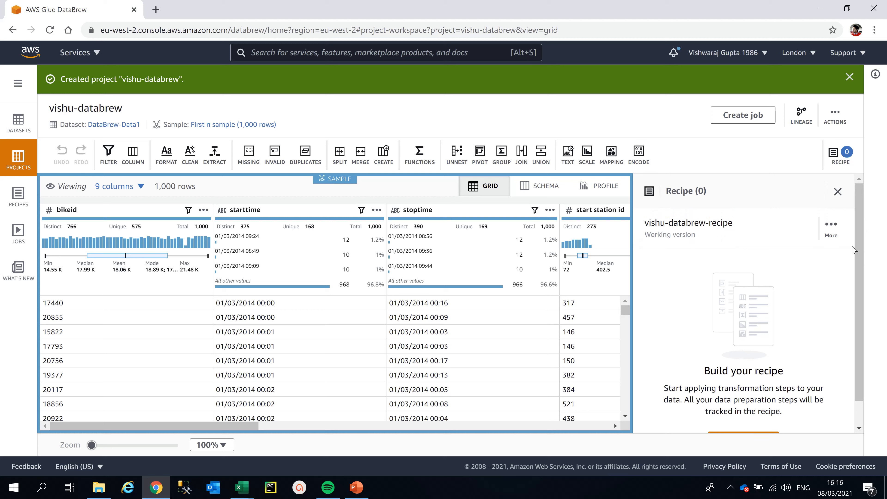
pyautogui.moveTo(855, 258); pyautogui.dragTo(856, 297)
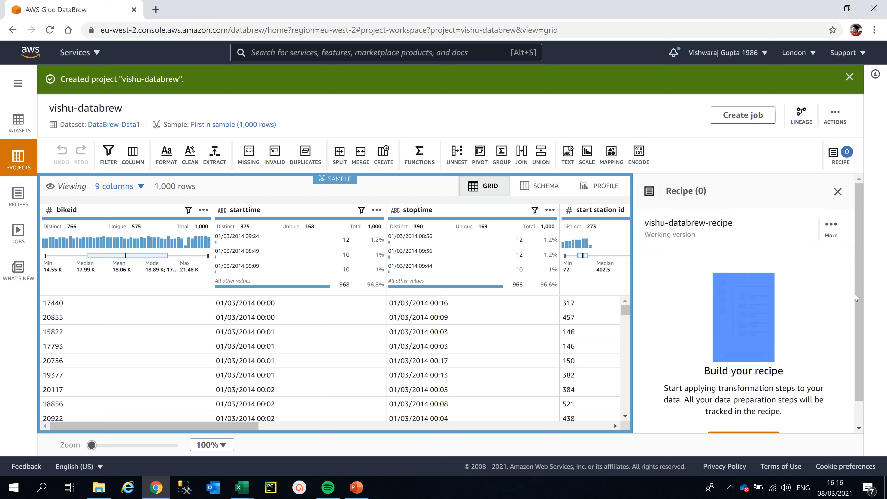
# - Look over the empty recipe pane and the additional options of the recipe's working version
pyautogui.scroll(-2, 859, 345)
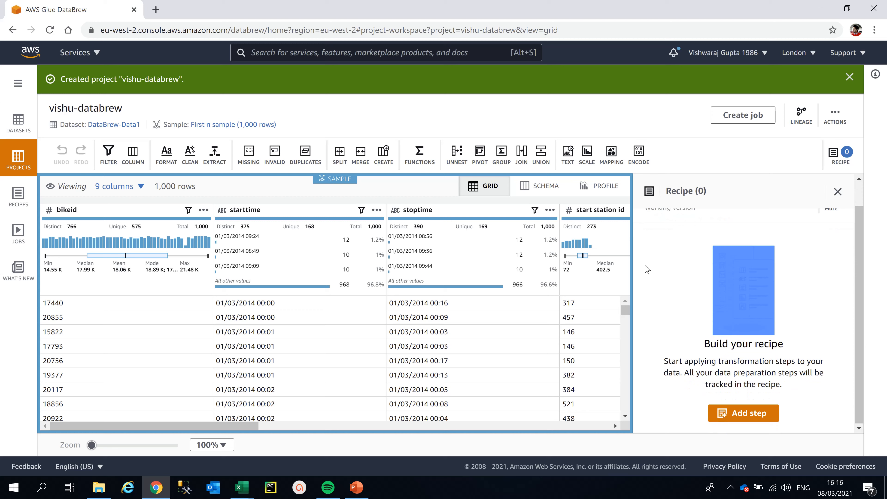
pyautogui.click(647, 270)
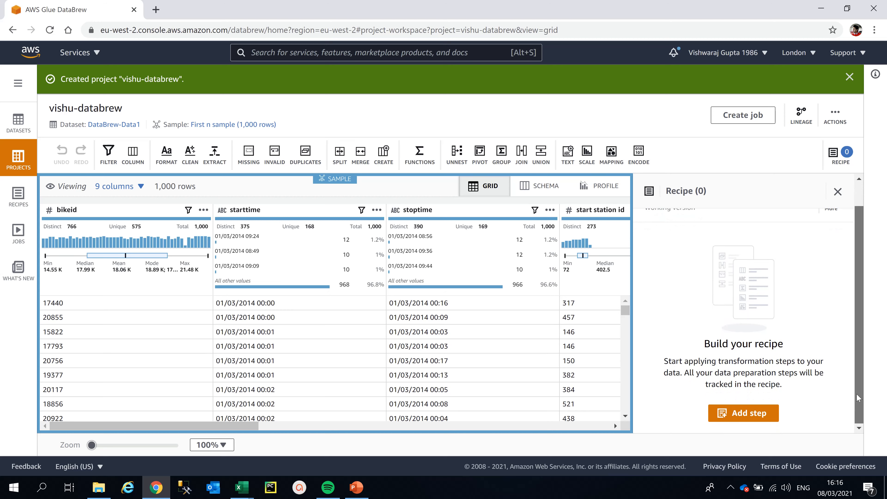
pyautogui.moveTo(856, 395); pyautogui.dragTo(859, 340)
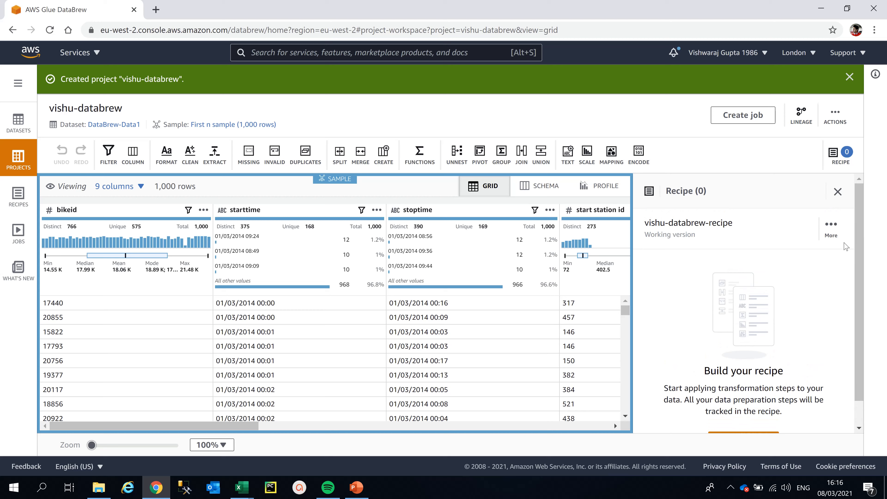
pyautogui.click(834, 234)
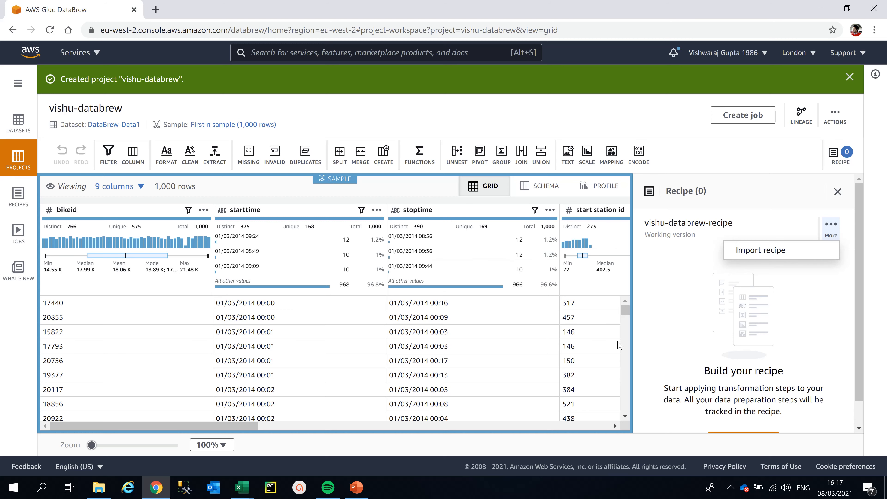
pyautogui.click(822, 330)
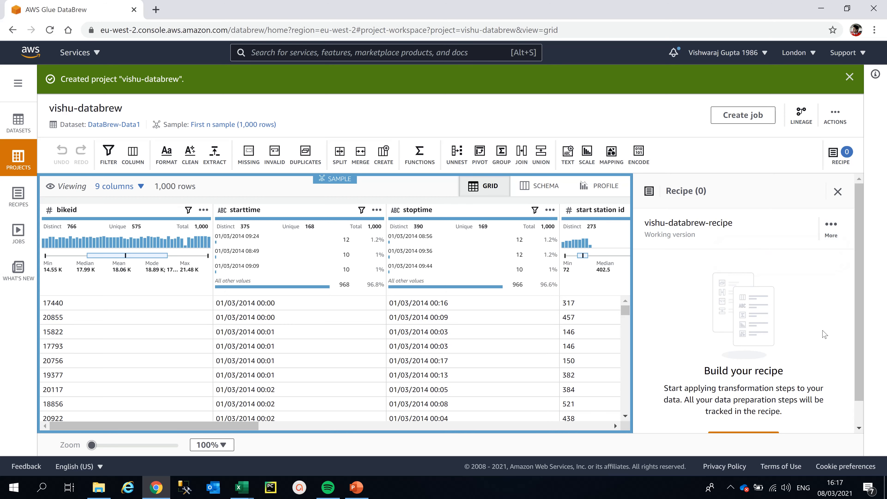
# - Look at the list of transformations available for a new recipe step, and return to the recipe overview
pyautogui.moveTo(856, 351); pyautogui.dragTo(856, 364)
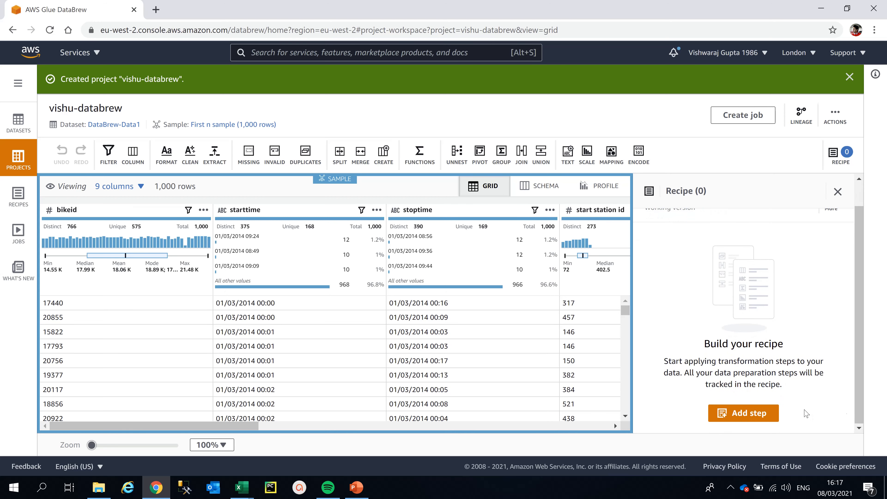
pyautogui.click(765, 415)
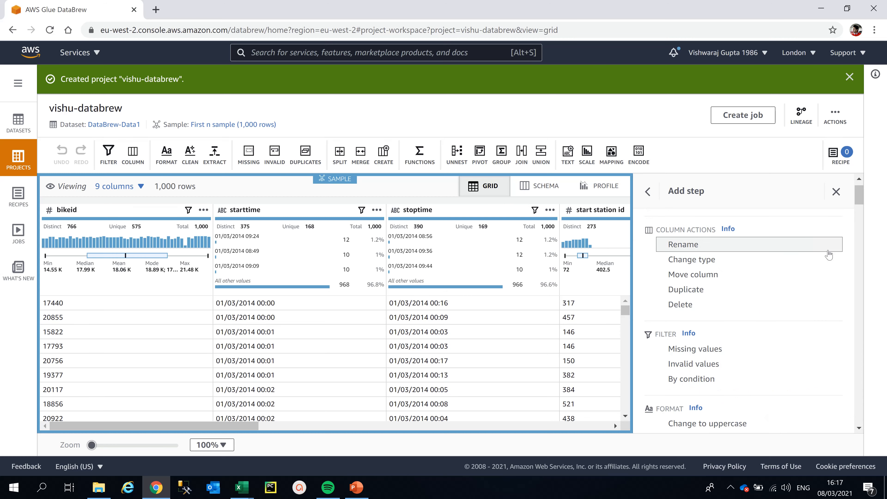
pyautogui.moveTo(857, 200)
pyautogui.mouseDown()
pyautogui.moveTo(846, 428)
pyautogui.moveTo(850, 190)
pyautogui.mouseUp()
pyautogui.click(836, 192)
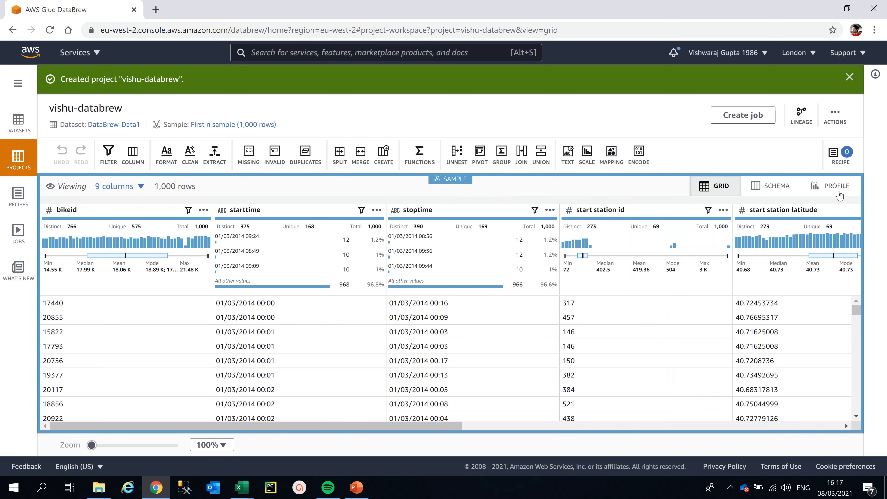
pyautogui.click(845, 162)
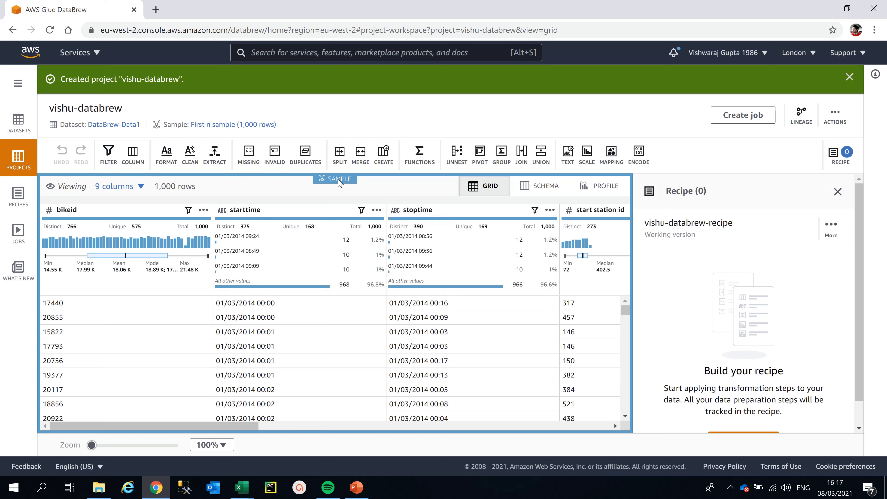
# - Start a column split on a single delimiter with starttime as the source column
pyautogui.click(340, 156)
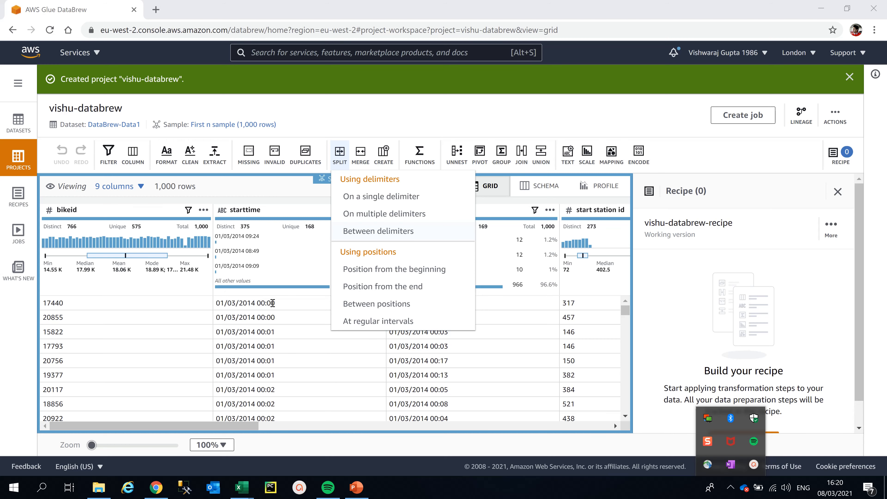
pyautogui.click(384, 196)
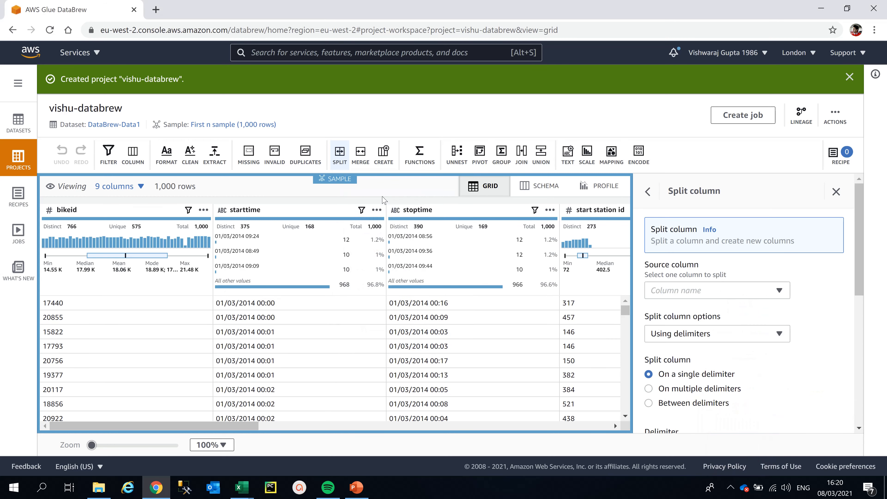
pyautogui.click(779, 295)
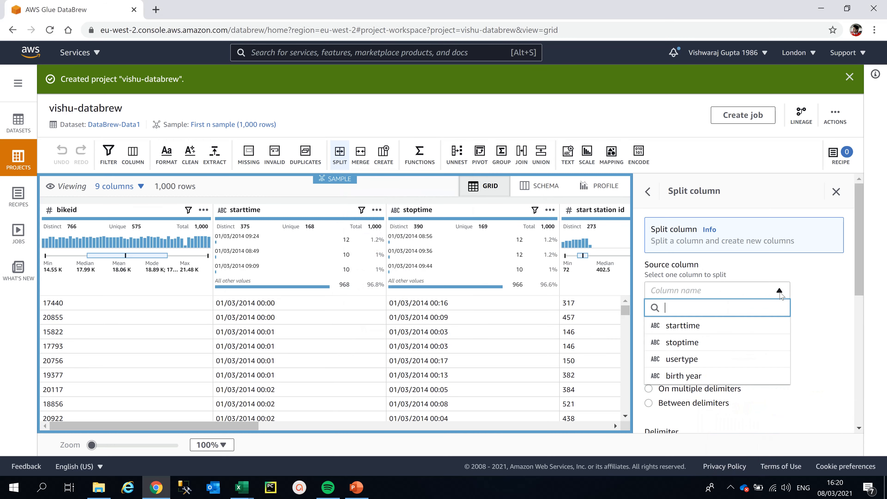
pyautogui.click(705, 327)
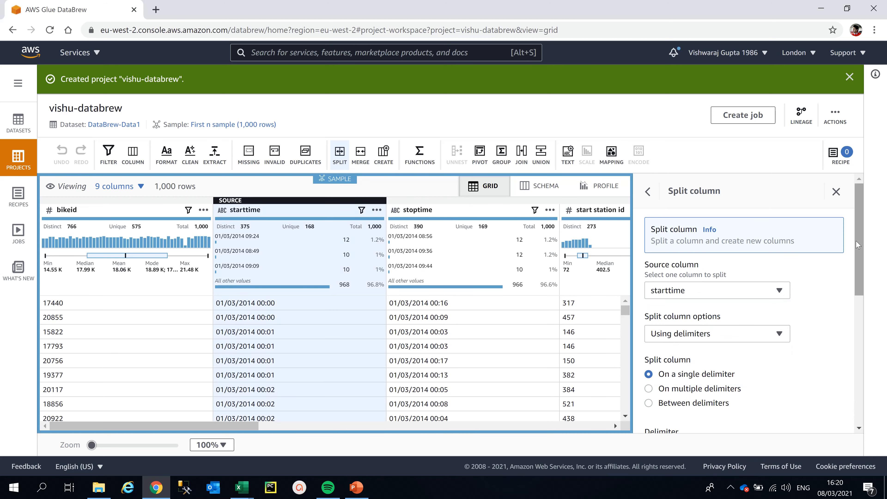
# - Set the split's delimiter to a custom value consisting of a single space
pyautogui.scroll(-1, 862, 264)
pyautogui.moveTo(862, 264); pyautogui.dragTo(860, 306)
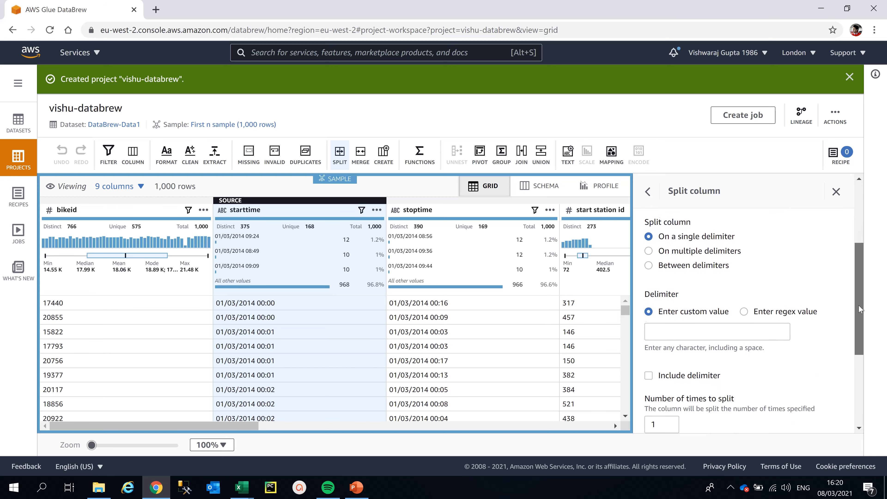
pyautogui.click(746, 312)
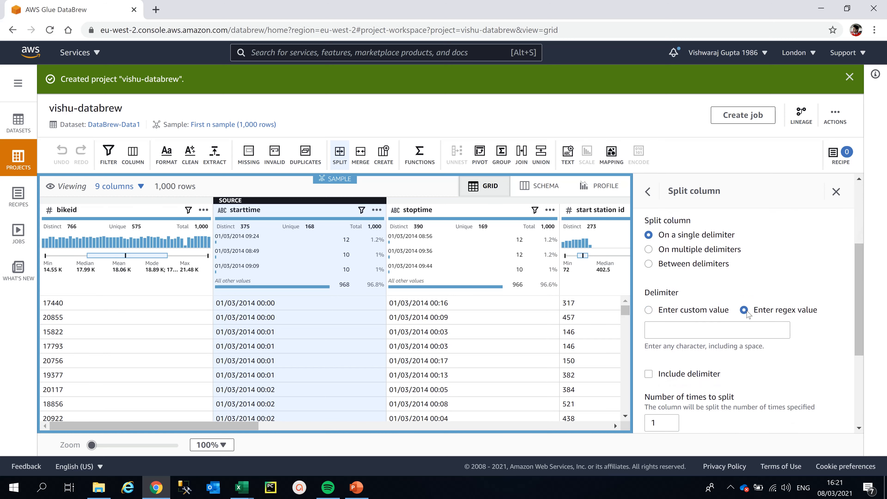
pyautogui.click(650, 311)
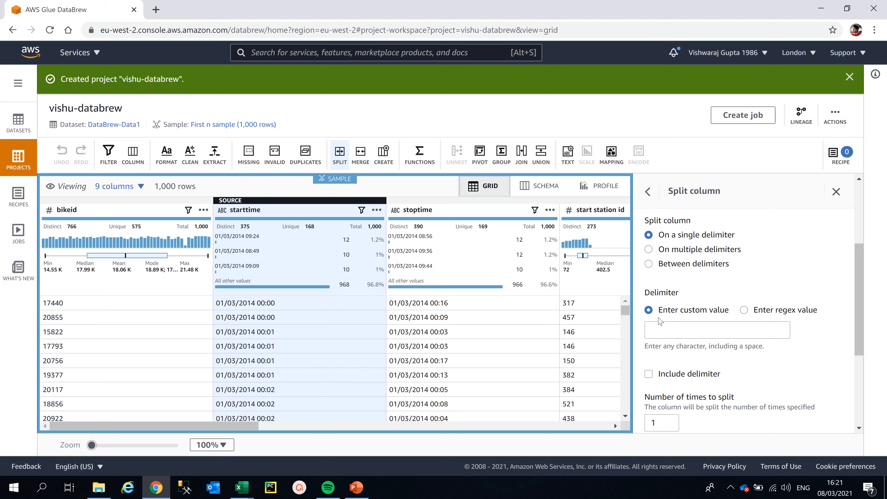
pyautogui.click(665, 330)
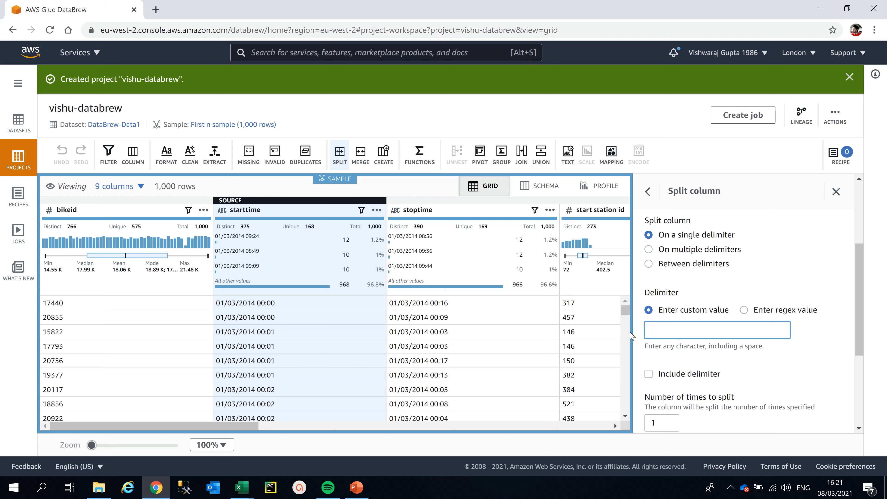
# - Preview the starttime split with one split on all rows, and apply it to the recipe
pyautogui.moveTo(861, 313); pyautogui.dragTo(857, 377)
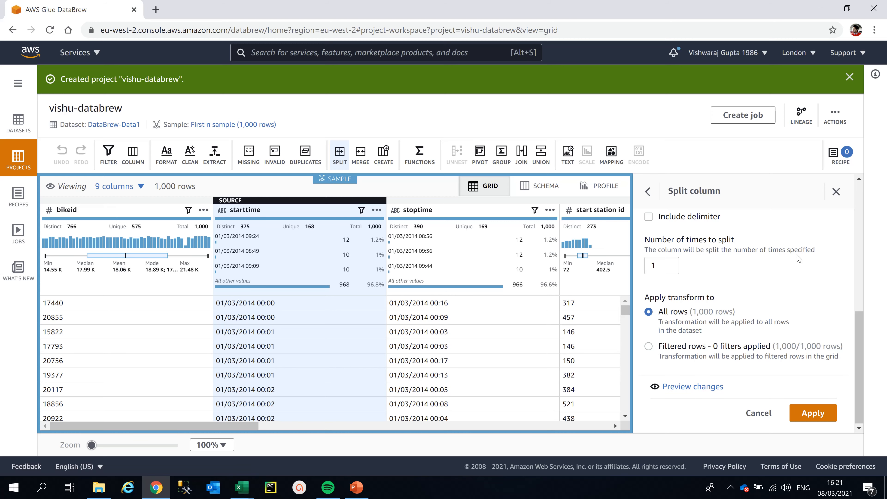
pyautogui.click(706, 387)
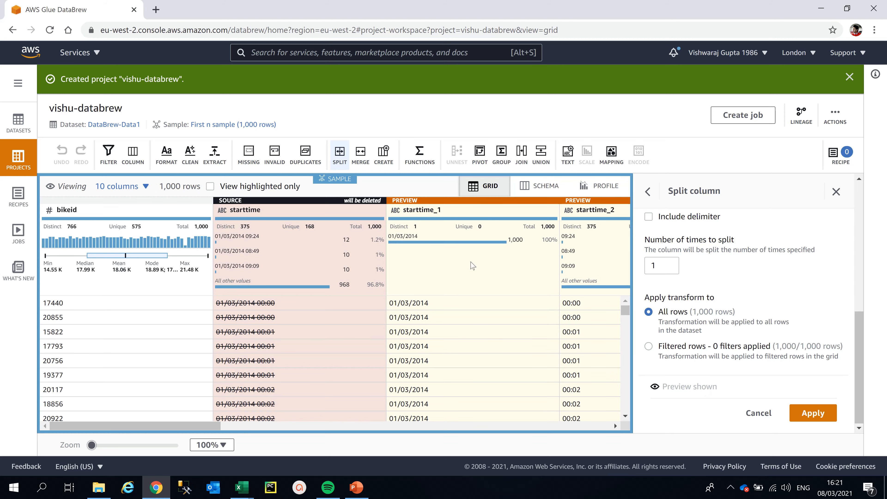
pyautogui.click(809, 418)
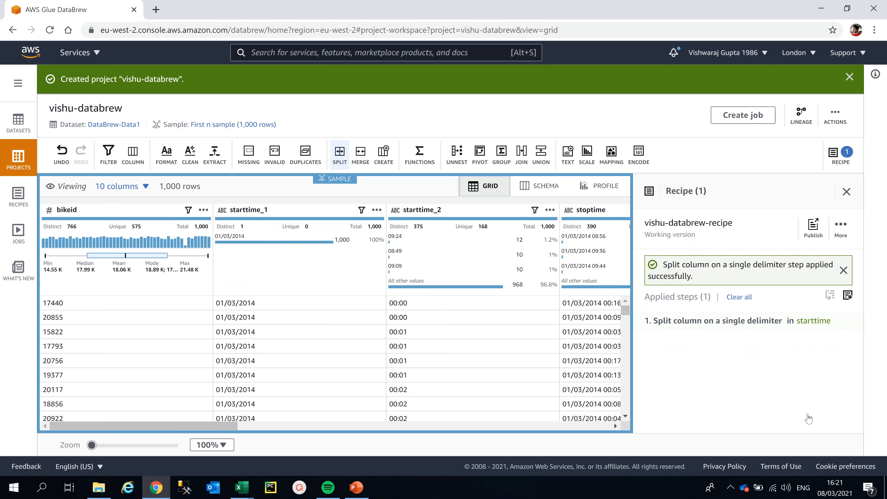
pyautogui.moveTo(811, 325)
pyautogui.moveTo(752, 279)
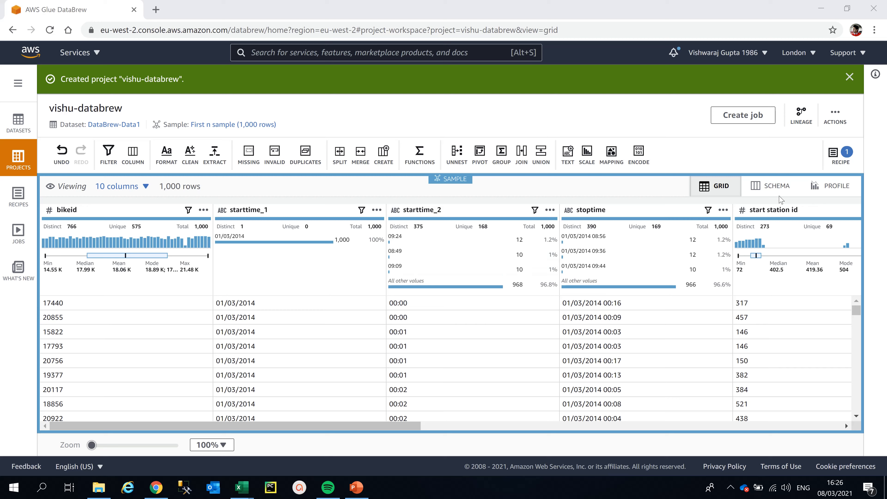
# - Hide the starttime_2 column in the schema view and return to the grid view
pyautogui.click(779, 188)
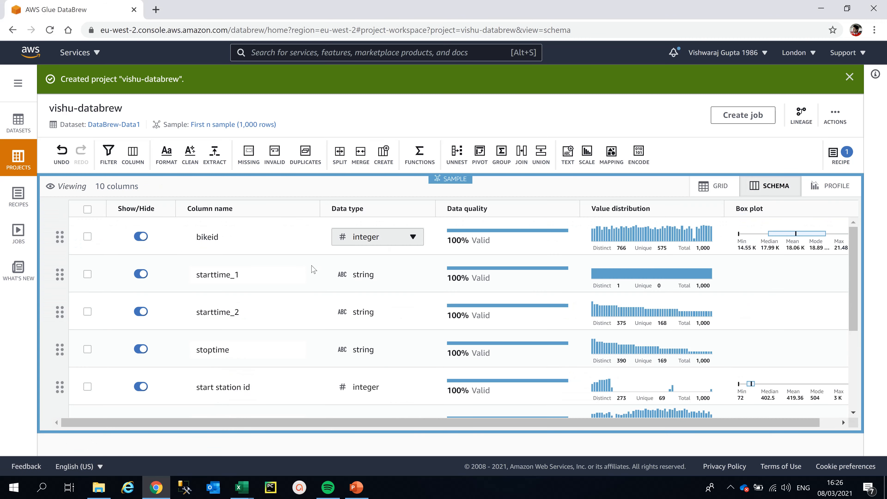
pyautogui.click(140, 312)
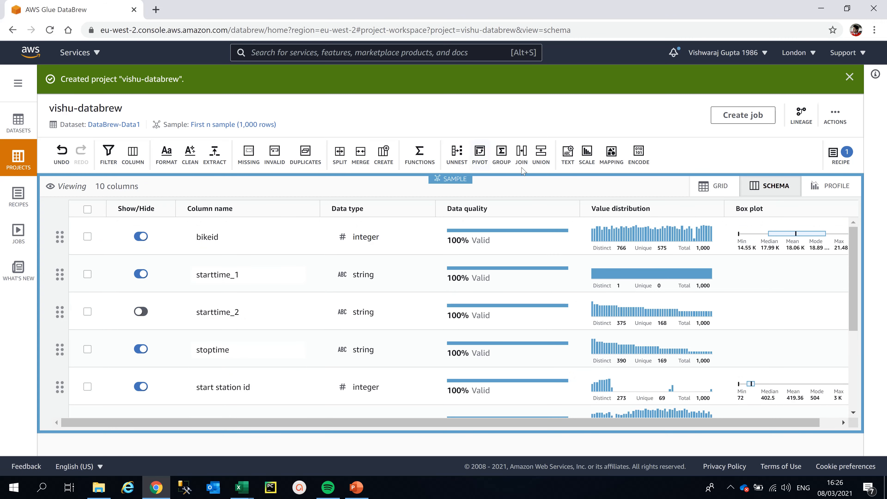
pyautogui.click(710, 192)
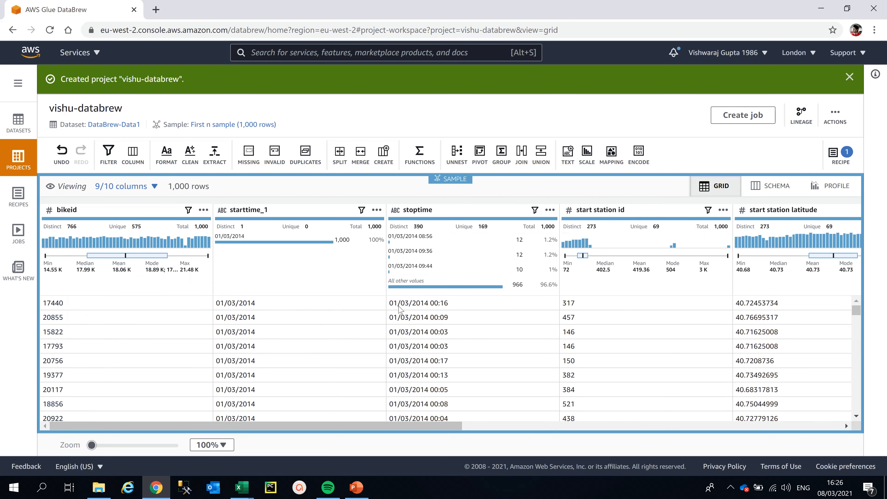
# - Look at the column details of stoptime and starttime_1, and reopen the recipe pane
pyautogui.click(499, 209)
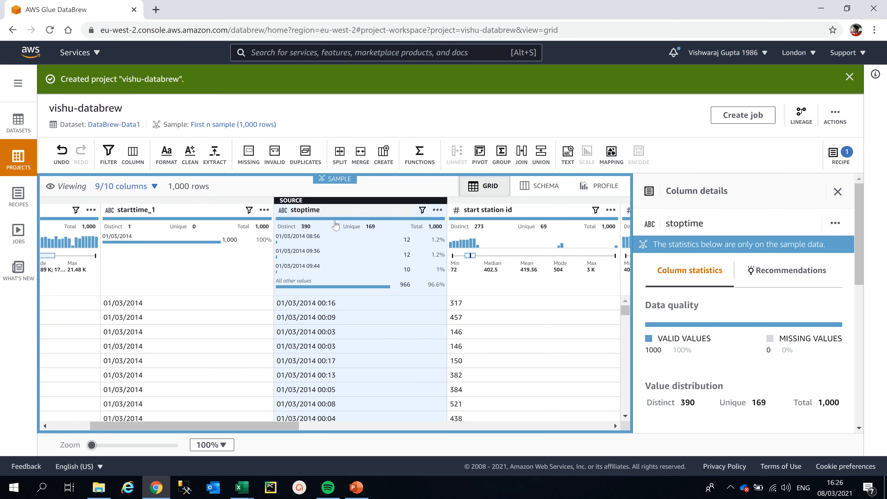
pyautogui.click(195, 214)
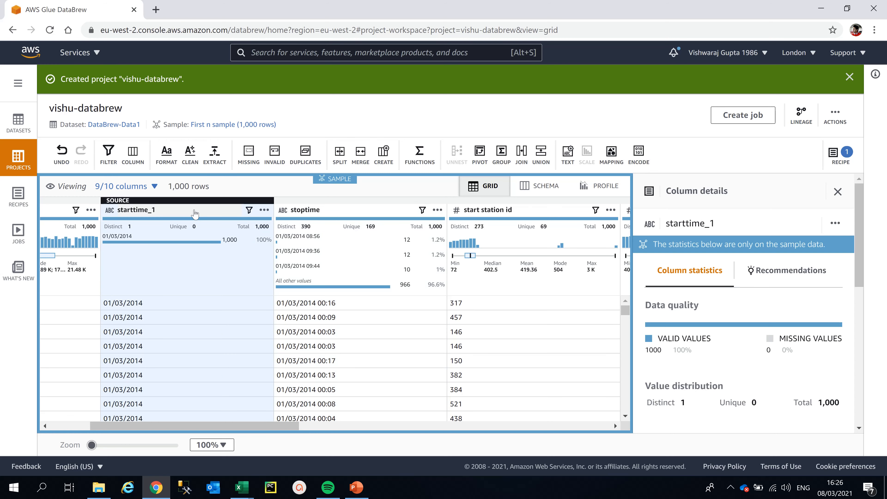
pyautogui.click(838, 192)
pyautogui.click(839, 154)
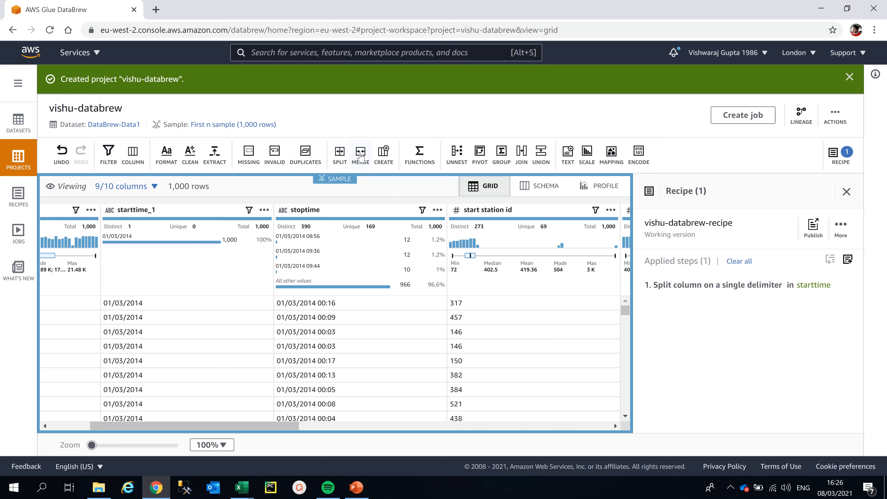
# - Set up a column merge with usertype and birth year as source columns and "-" as the separator
pyautogui.click(361, 156)
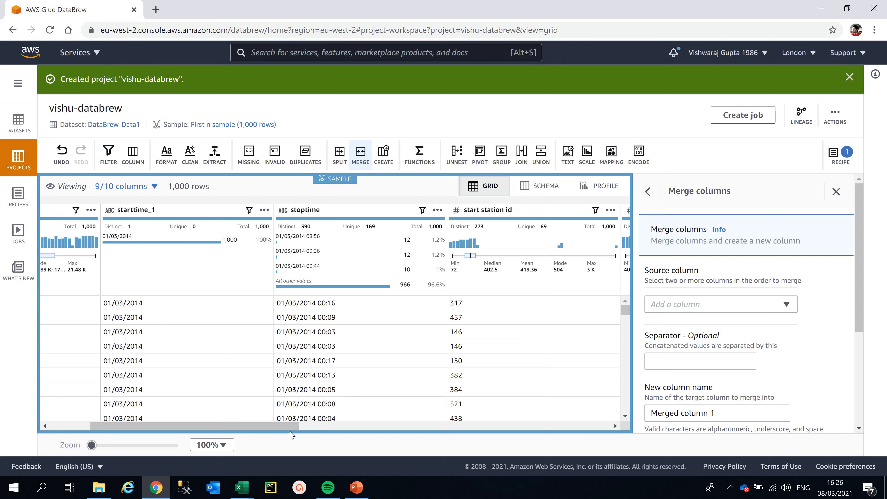
pyautogui.moveTo(290, 428); pyautogui.dragTo(615, 417)
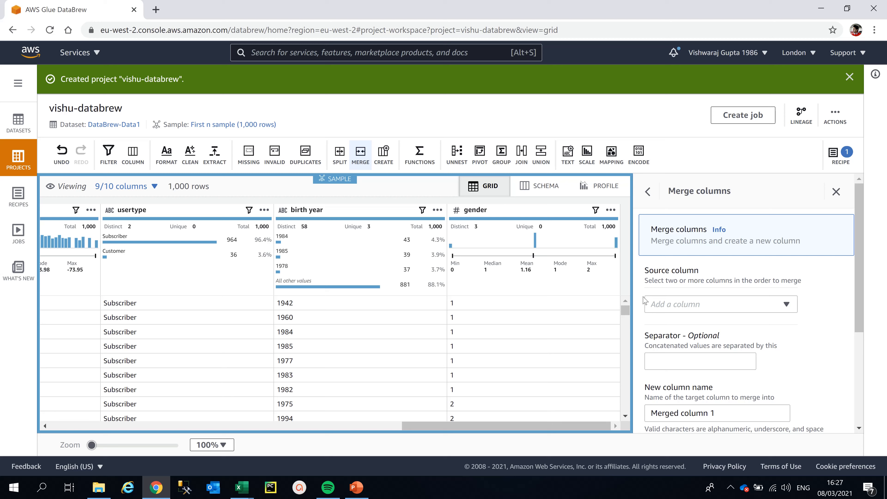
pyautogui.click(787, 304)
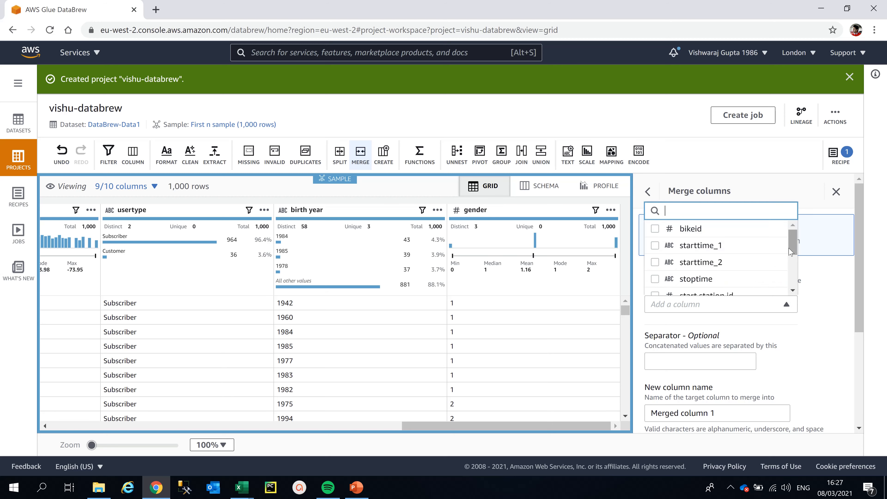
pyautogui.moveTo(792, 249); pyautogui.dragTo(804, 290)
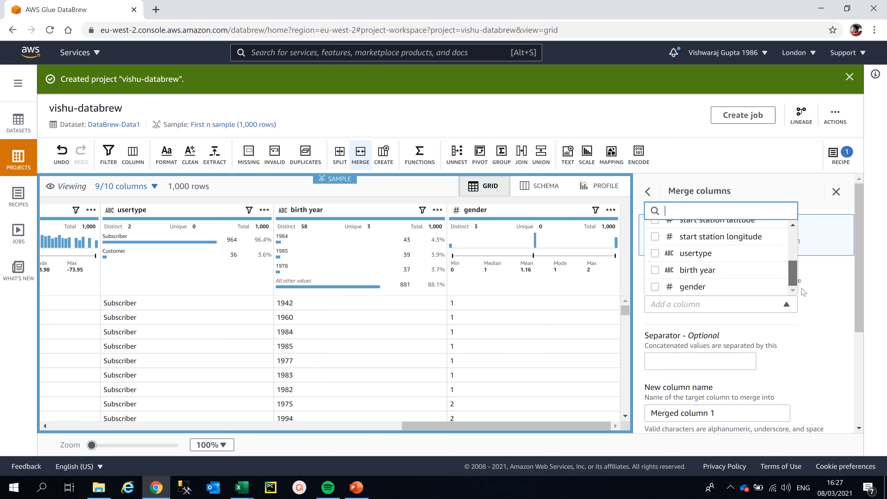
pyautogui.click(656, 255)
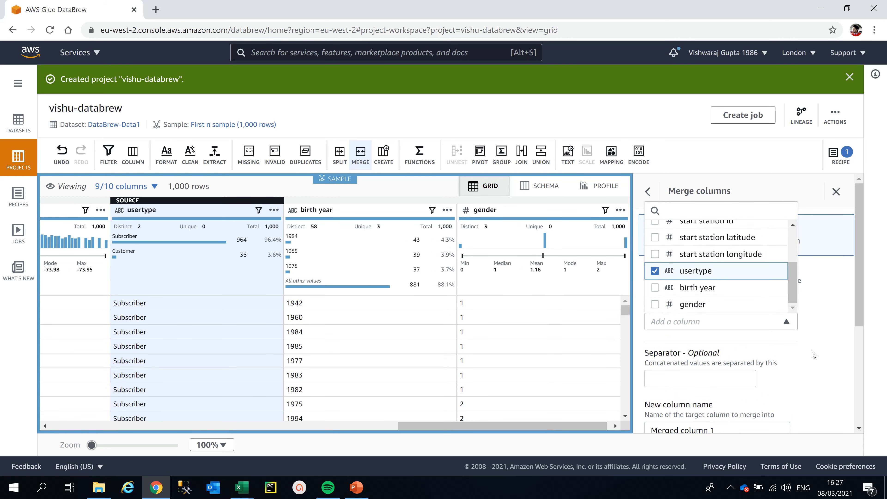
pyautogui.click(655, 288)
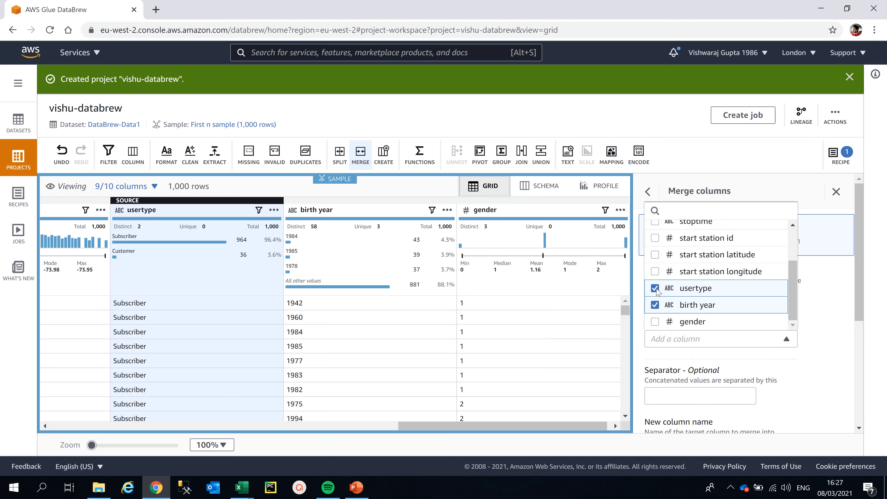
pyautogui.click(825, 299)
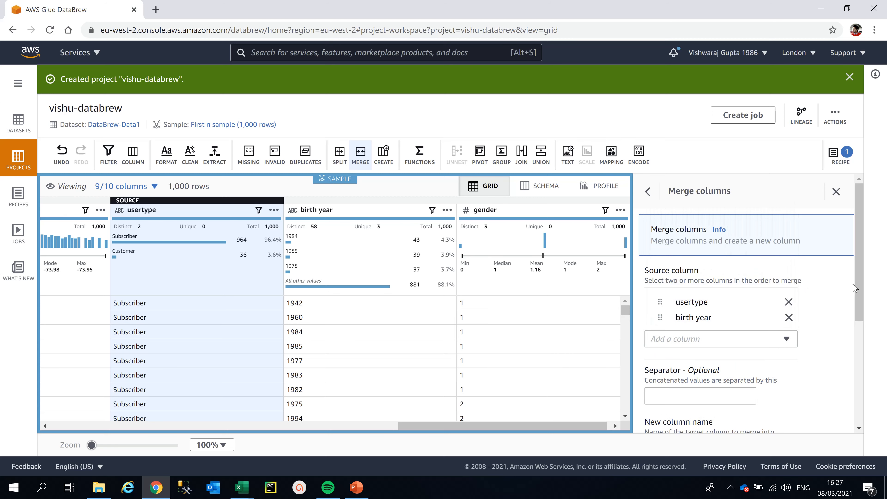
pyautogui.moveTo(860, 295); pyautogui.dragTo(863, 330)
pyautogui.click(745, 319)
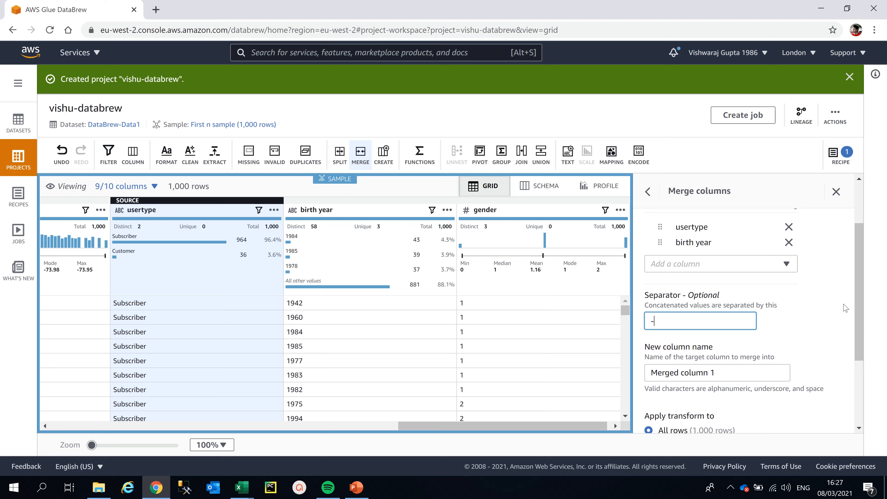
# - Name the merged column MergeTrial and apply the usertype and birth year merge to all rows
pyautogui.moveTo(856, 306); pyautogui.dragTo(854, 358)
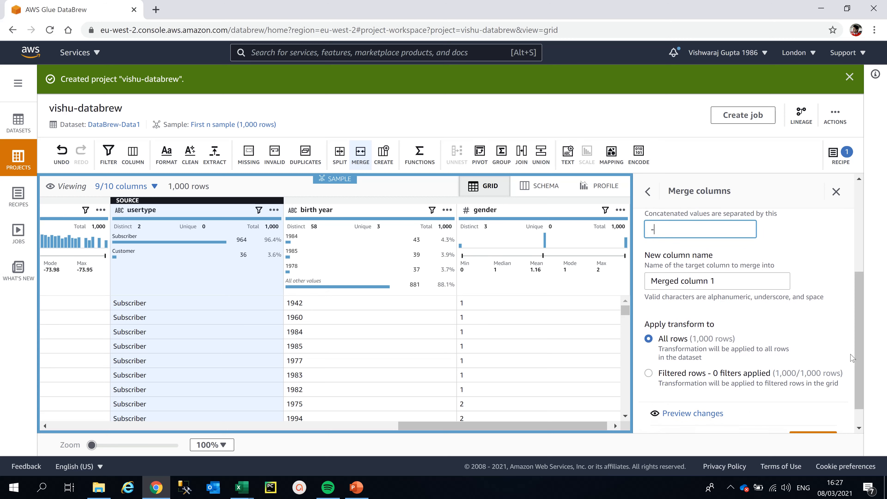
pyautogui.click(729, 282)
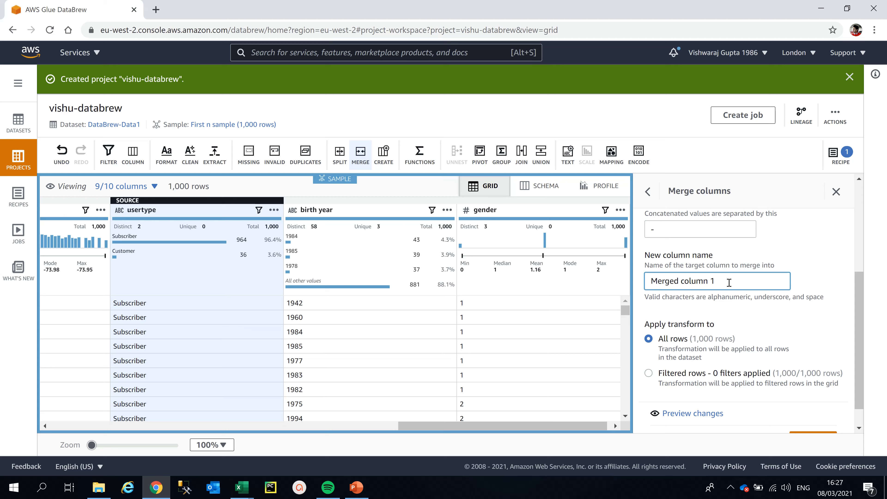
pyautogui.press('BackSpace')
pyautogui.press('BackSpace')
pyautogui.press('BackSpace')
pyautogui.press('BackSpace')
pyautogui.press('BackSpace')
pyautogui.press('BackSpace')
pyautogui.press('BackSpace')
pyautogui.press('BackSpace')
pyautogui.press('BackSpace')
pyautogui.press('BackSpace')
pyautogui.press('BackSpace')
pyautogui.write('MergeTrial')
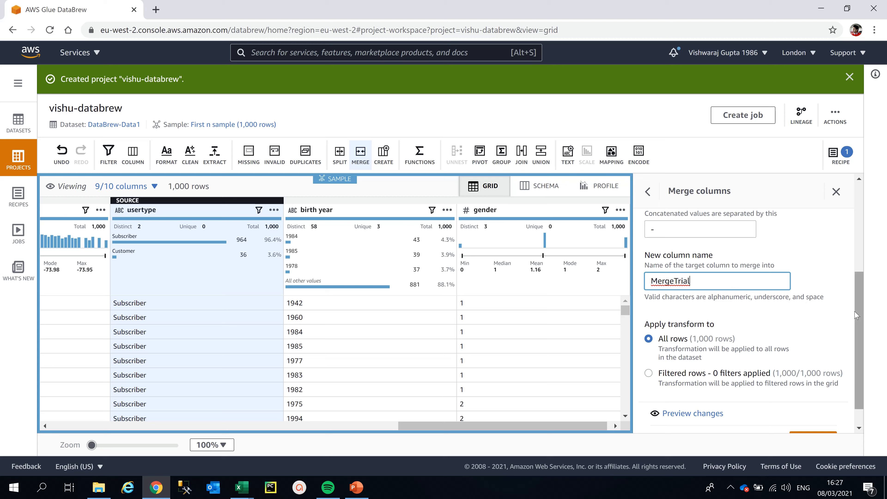
pyautogui.scroll(-2, 856, 319)
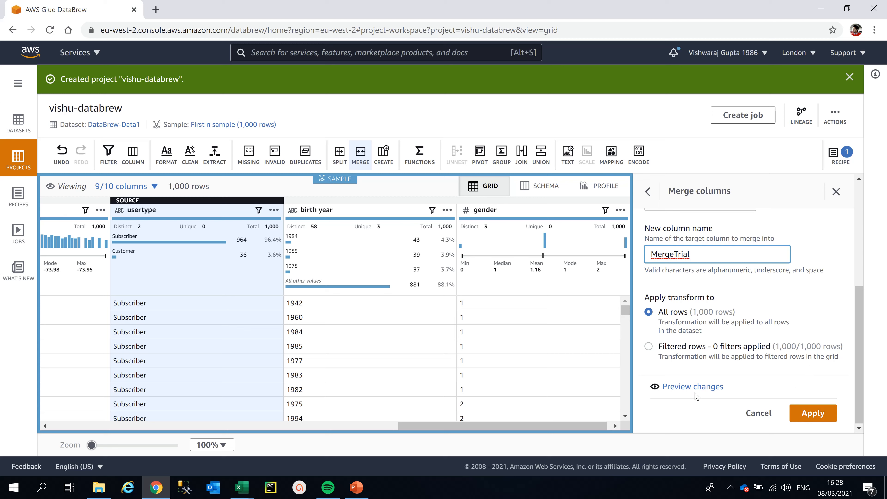
pyautogui.click(803, 415)
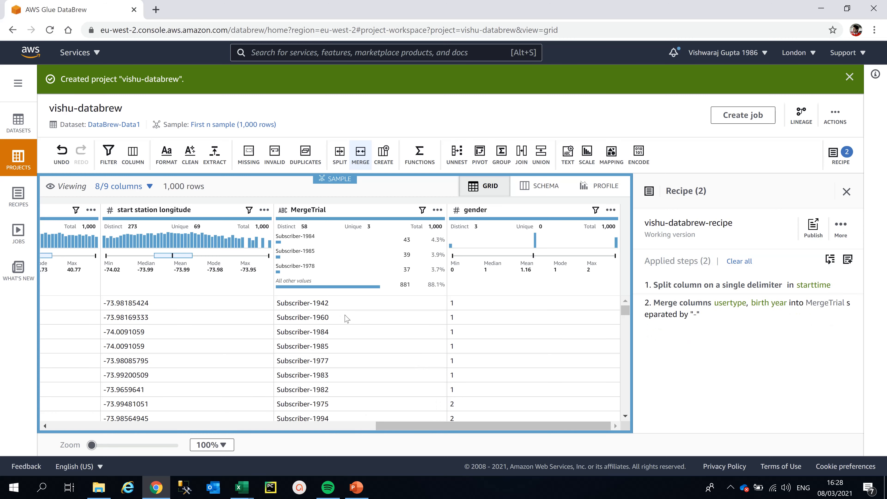
# - Review the settings and source column choices of the starttime split step in the recipe, and close it without changes
pyautogui.moveTo(416, 425); pyautogui.dragTo(467, 391)
pyautogui.moveTo(763, 281)
pyautogui.click(804, 285)
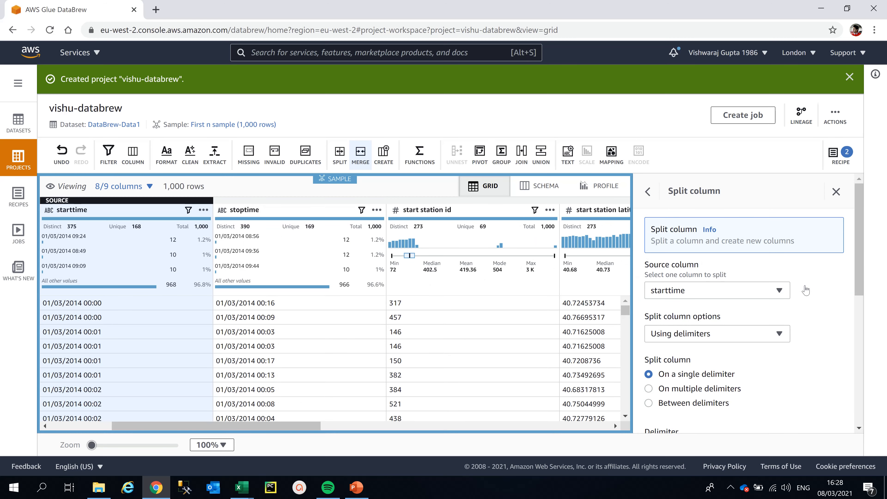
pyautogui.moveTo(860, 259); pyautogui.dragTo(860, 270)
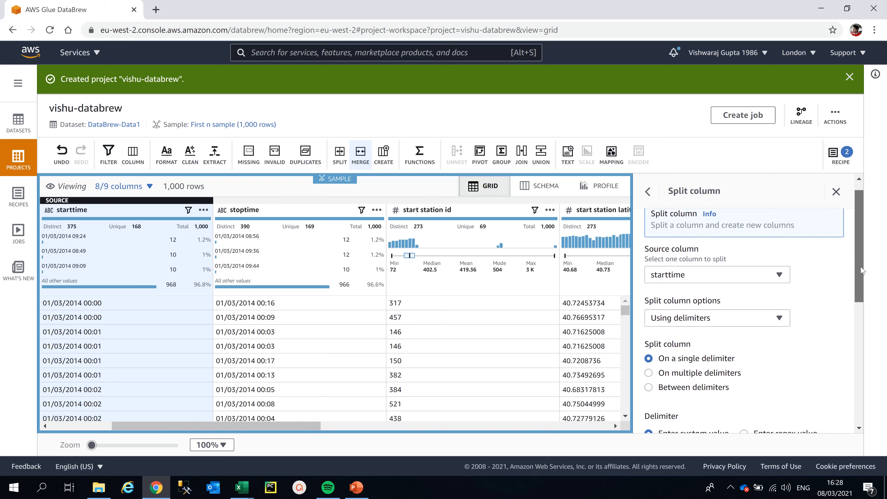
pyautogui.click(784, 275)
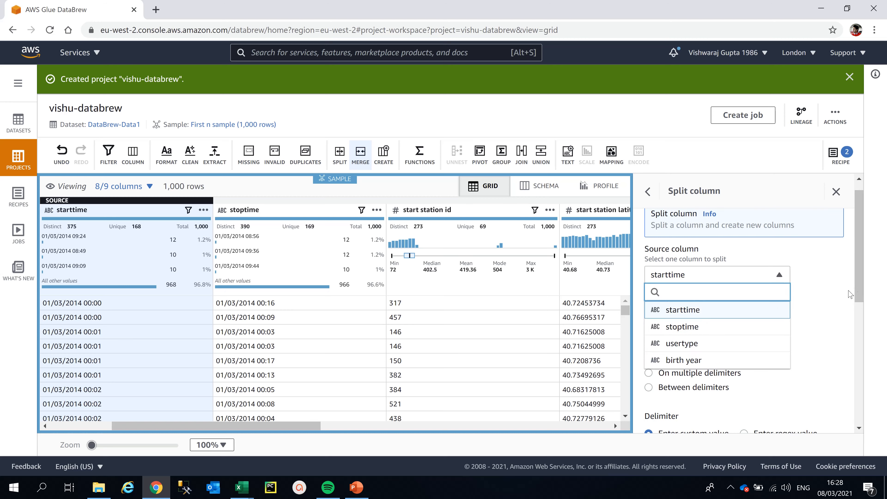
pyautogui.click(831, 304)
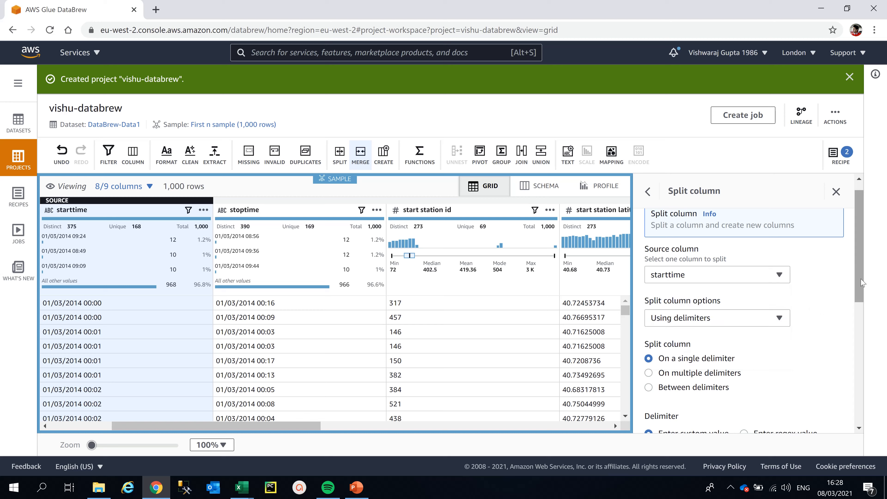
pyautogui.moveTo(863, 279)
pyautogui.mouseDown()
pyautogui.moveTo(863, 292)
pyautogui.moveTo(862, 276)
pyautogui.mouseUp()
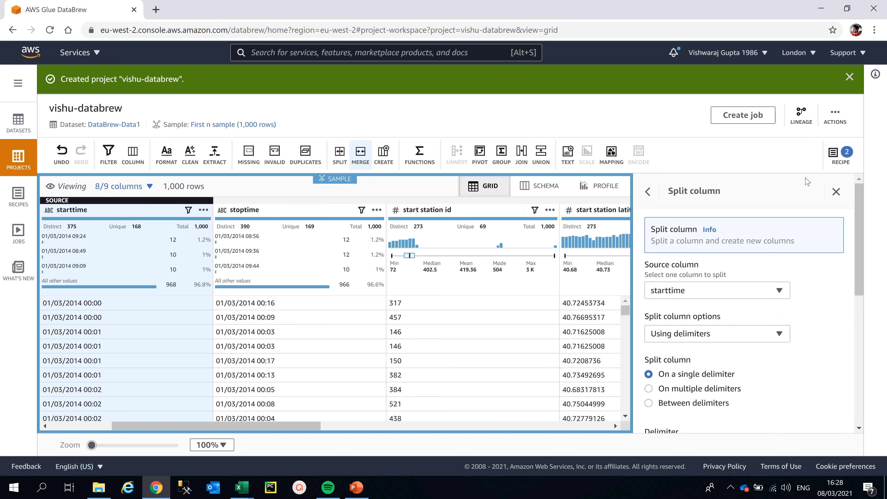
pyautogui.click(836, 191)
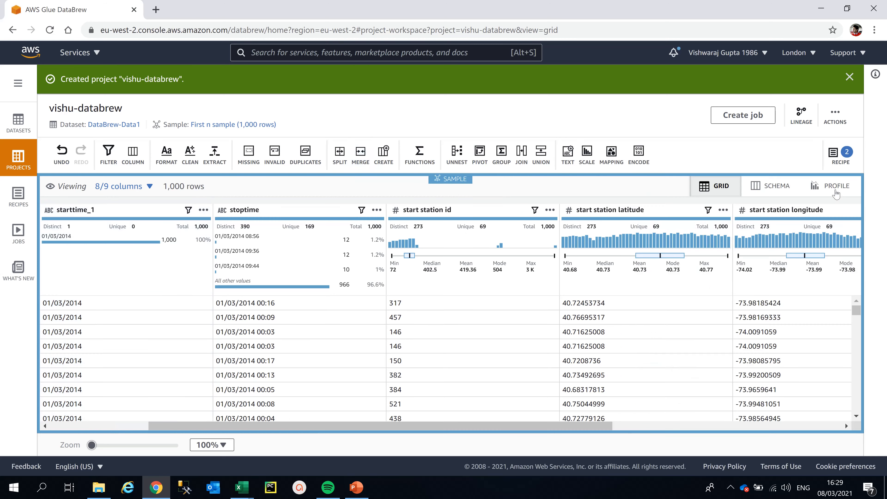
# - Review the settings of the recipe's column merge step, and close it without changes
pyautogui.click(842, 159)
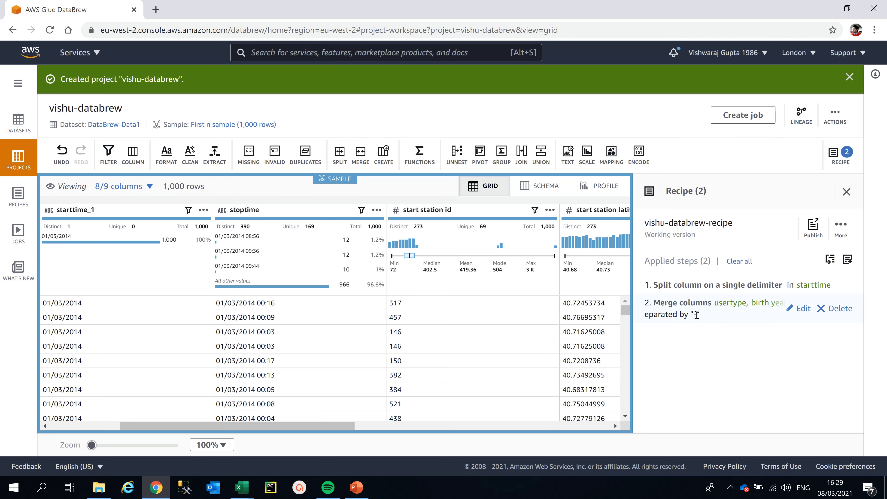
pyautogui.click(799, 313)
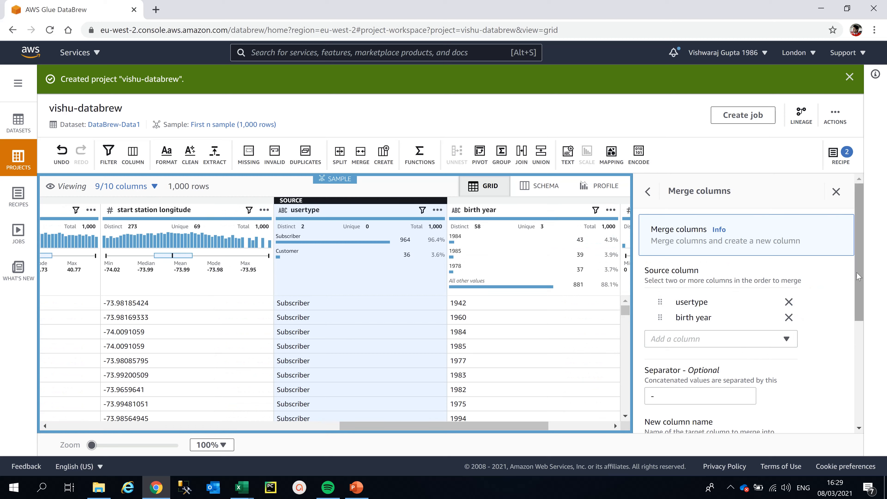
pyautogui.moveTo(857, 272); pyautogui.dragTo(855, 254)
pyautogui.moveTo(856, 294)
pyautogui.mouseDown()
pyautogui.moveTo(856, 308)
pyautogui.moveTo(855, 280)
pyautogui.mouseUp()
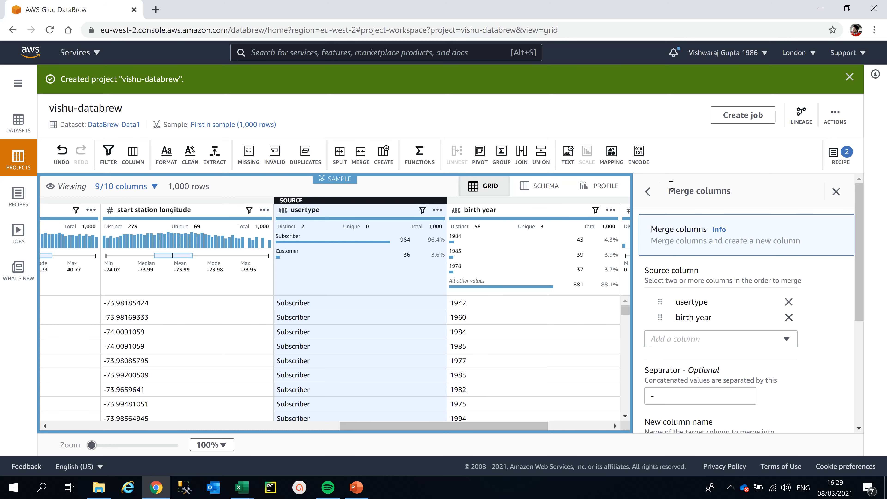
pyautogui.click(836, 193)
# - Look through the dataset's columns in the schema view, and return to the grid view
pyautogui.click(784, 193)
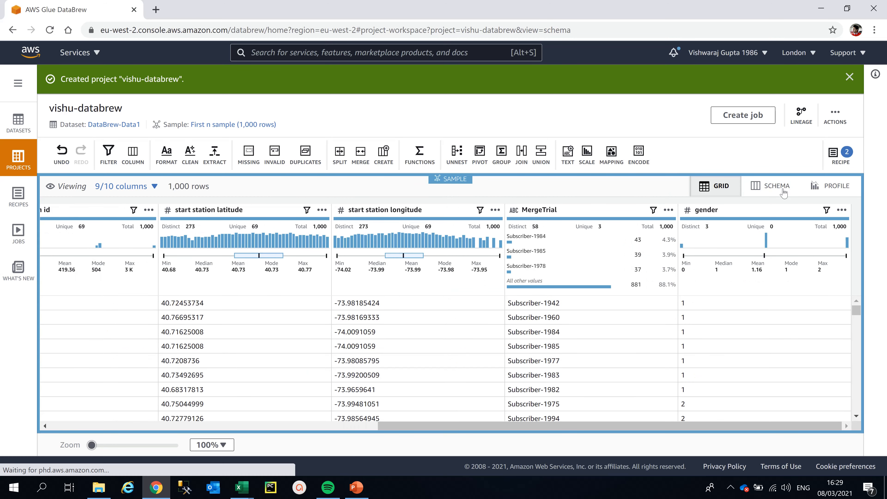
pyautogui.scroll(-2, 259, 252)
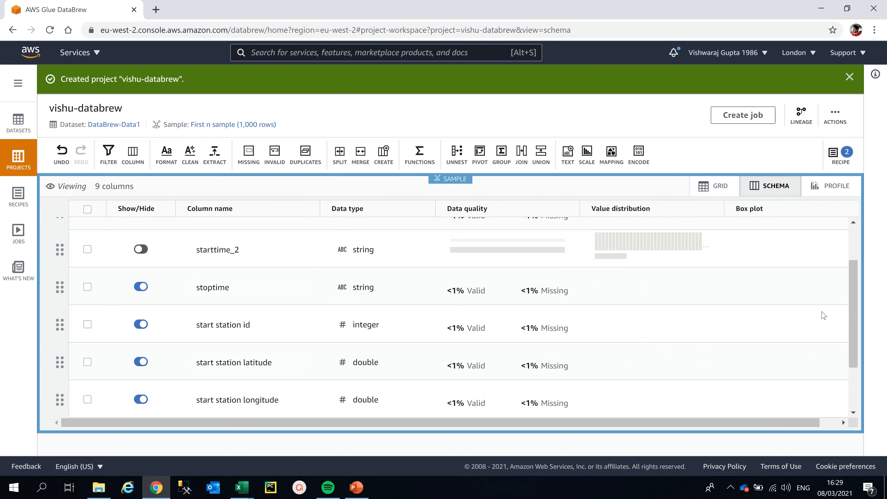
pyautogui.scroll(2, 852, 317)
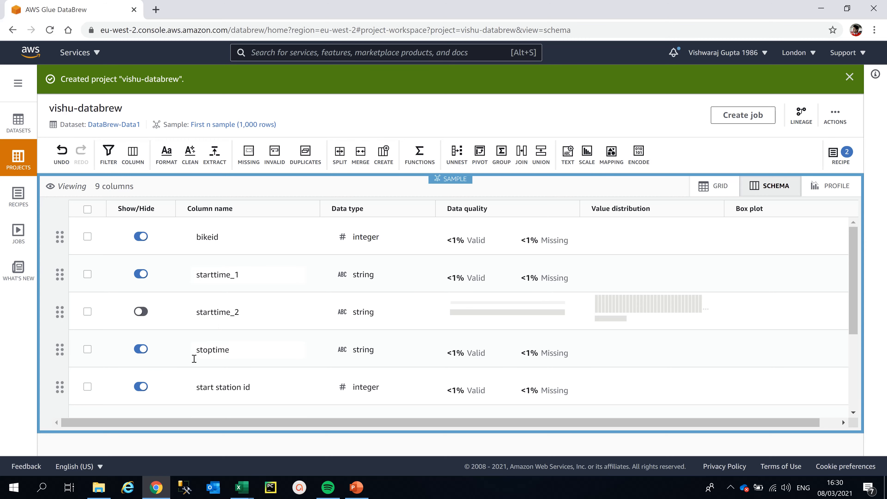
pyautogui.moveTo(853, 286); pyautogui.dragTo(848, 376)
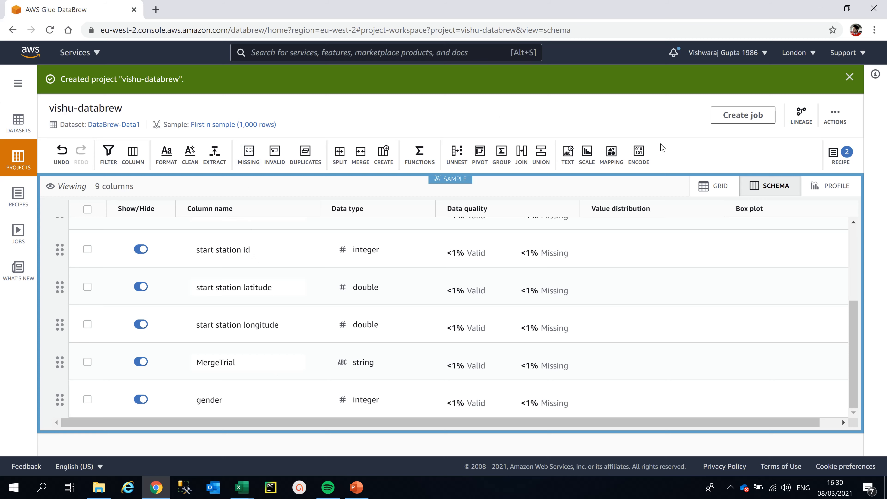
pyautogui.click(713, 187)
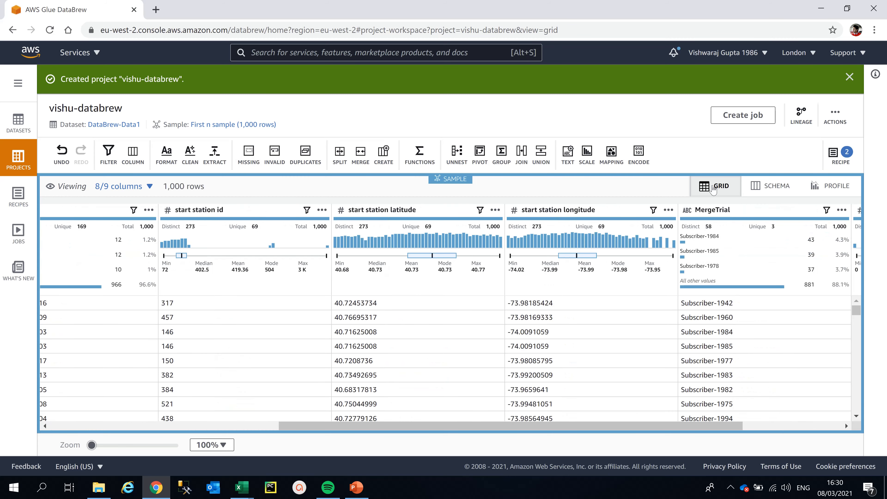
# - Delete the merge step for usertype and birth year from the recipe
pyautogui.click(839, 162)
pyautogui.moveTo(796, 316)
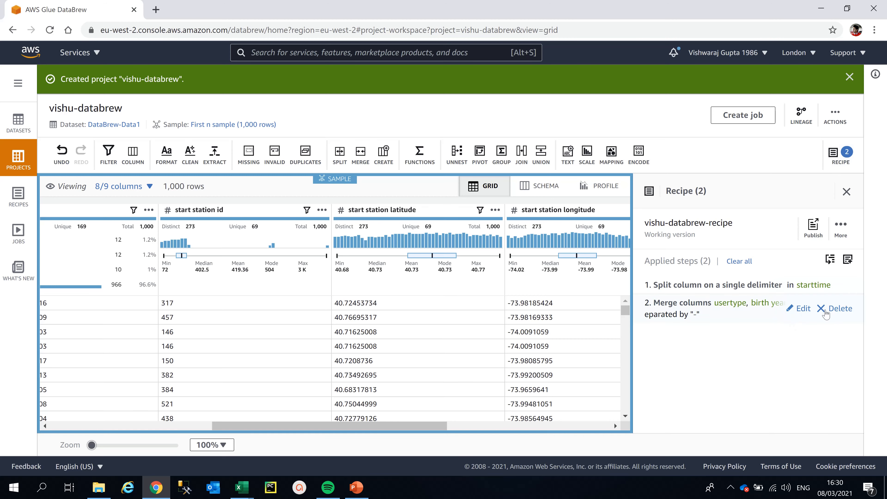
pyautogui.click(840, 309)
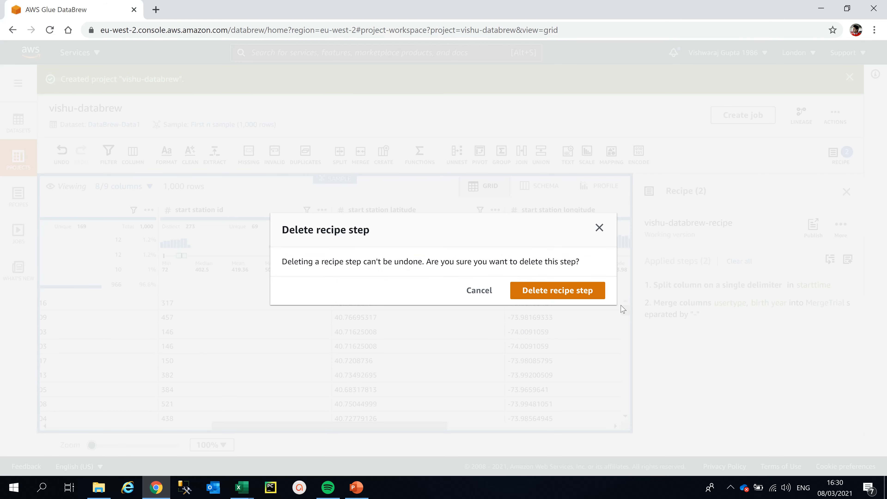
pyautogui.click(553, 293)
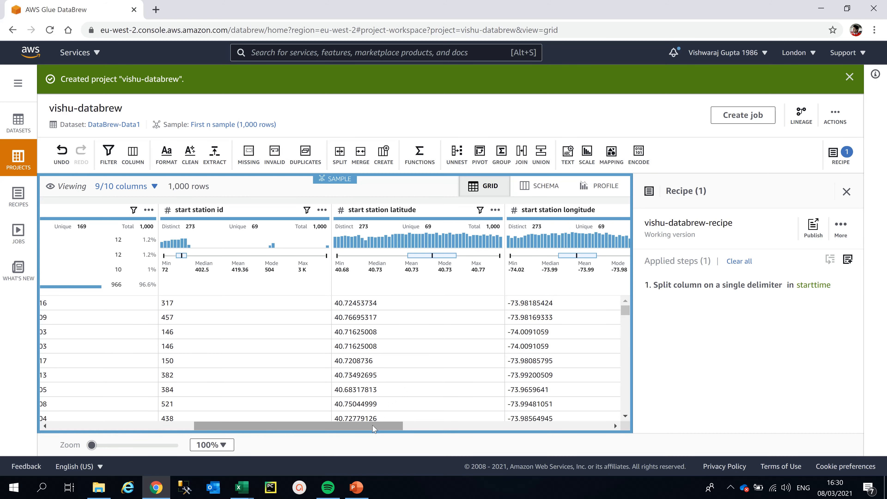
# - Duplicate the birth year column as birth year_copy and apply it to the recipe
pyautogui.moveTo(375, 427); pyautogui.dragTo(514, 431)
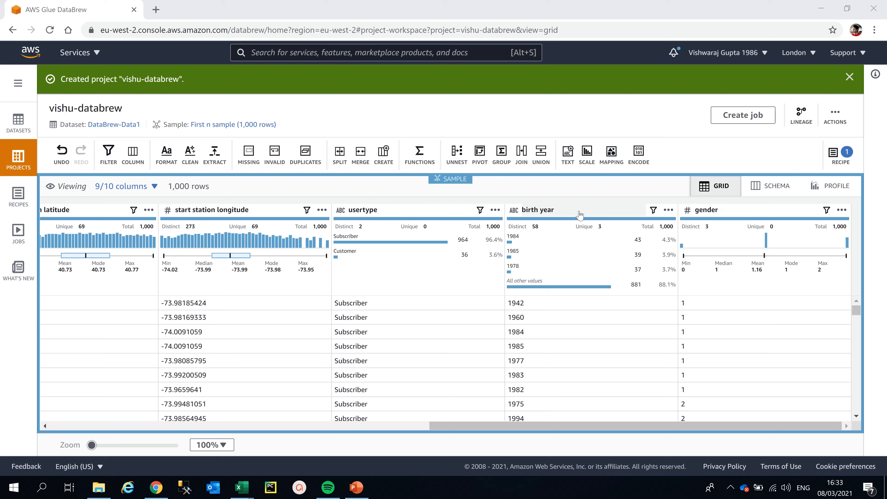
pyautogui.click(549, 211)
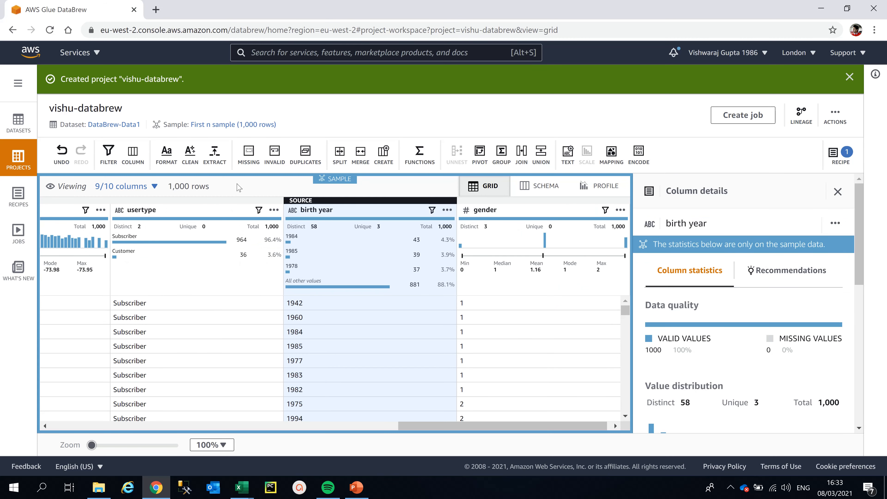
pyautogui.click(140, 160)
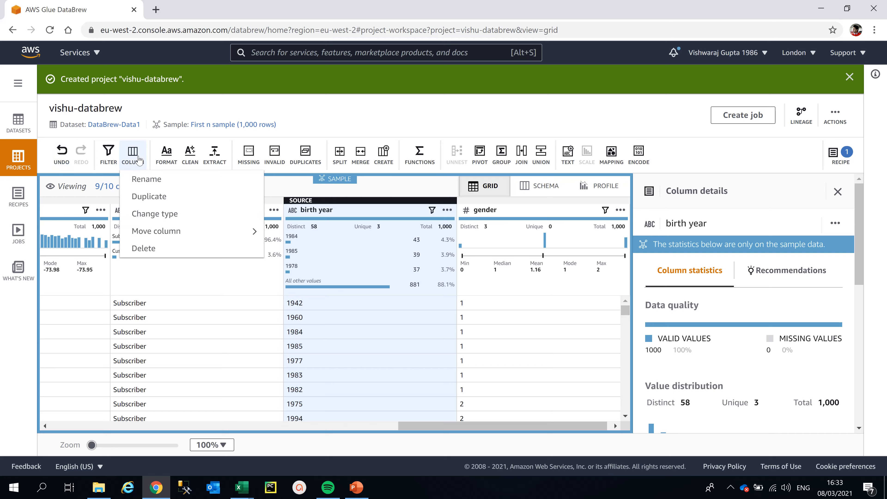
pyautogui.click(157, 198)
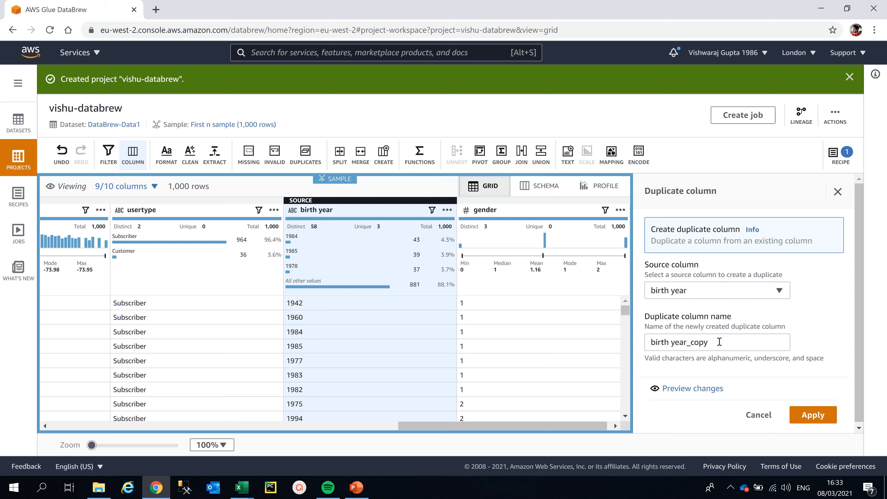
pyautogui.click(807, 421)
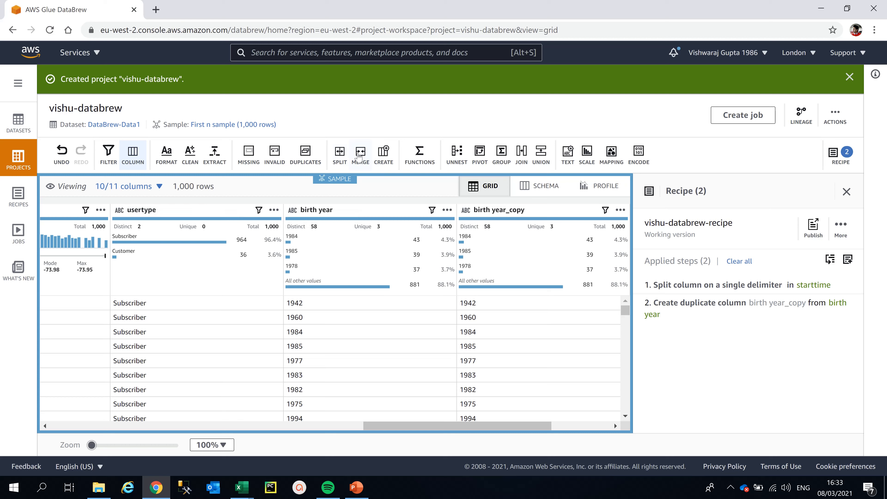
# - Merge the usertype and birth year columns with "-" as the separator, and apply the merge to the recipe
pyautogui.click(359, 155)
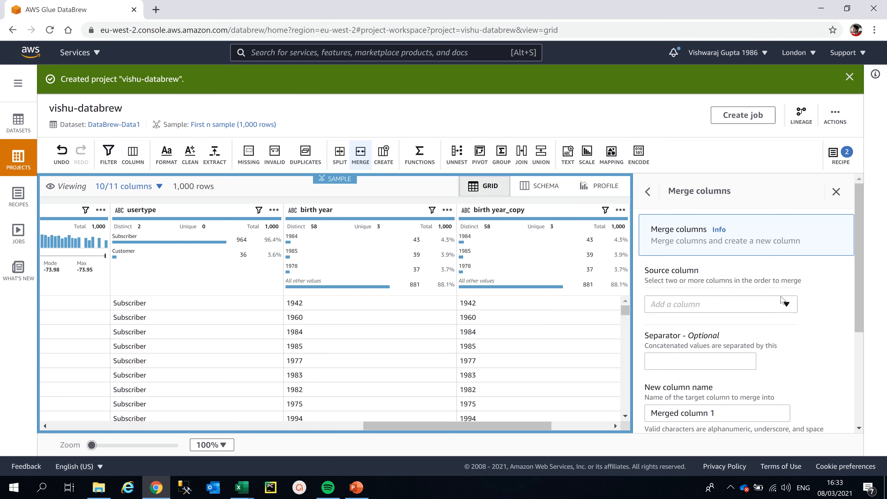
pyautogui.click(790, 305)
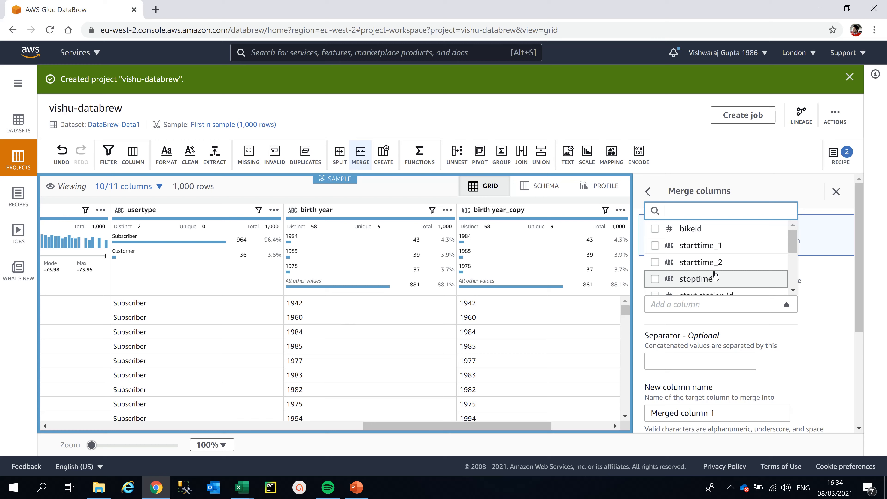
pyautogui.scroll(-5, 793, 293)
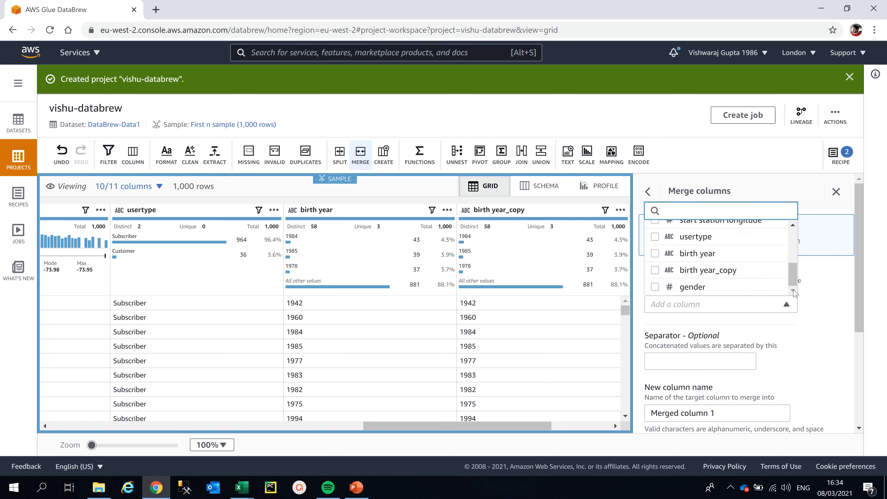
pyautogui.click(655, 237)
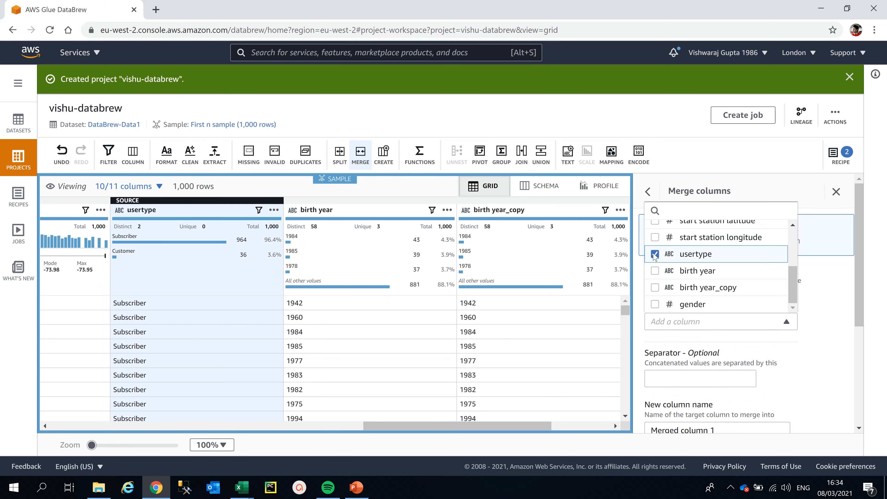
pyautogui.click(770, 271)
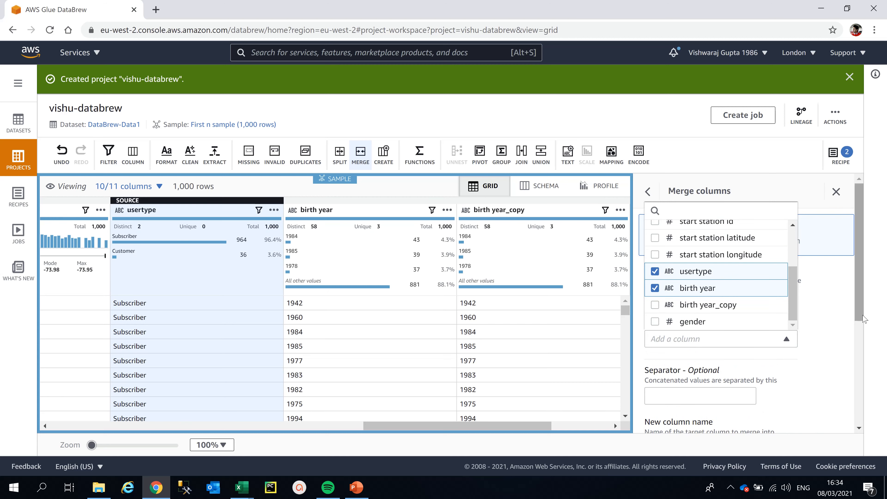
pyautogui.moveTo(862, 314); pyautogui.dragTo(860, 355)
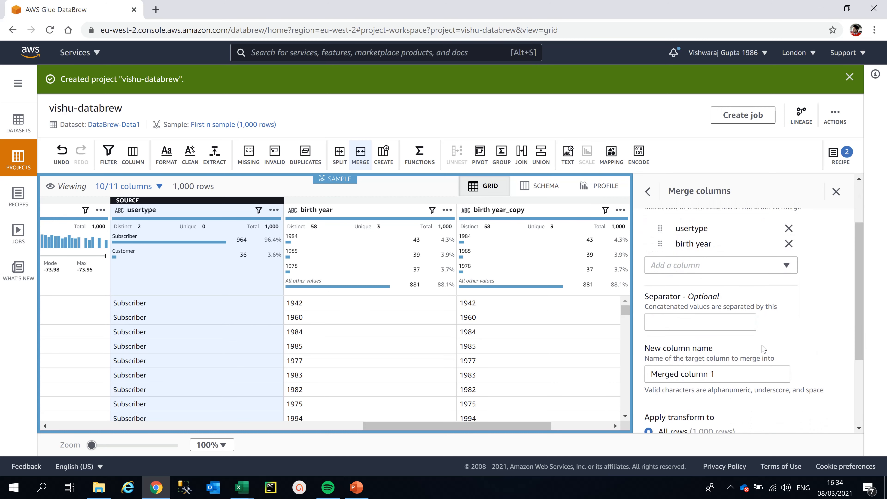
pyautogui.click(726, 326)
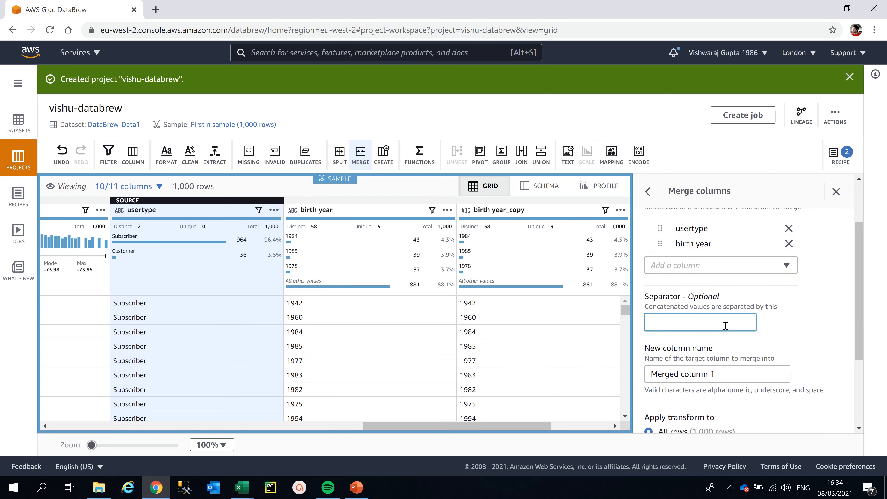
pyautogui.moveTo(860, 320); pyautogui.dragTo(861, 370)
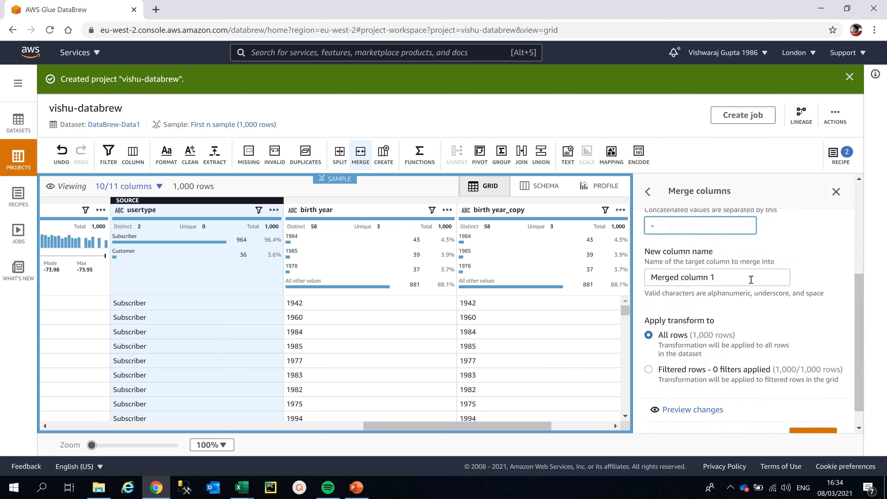
pyautogui.moveTo(860, 336); pyautogui.dragTo(860, 367)
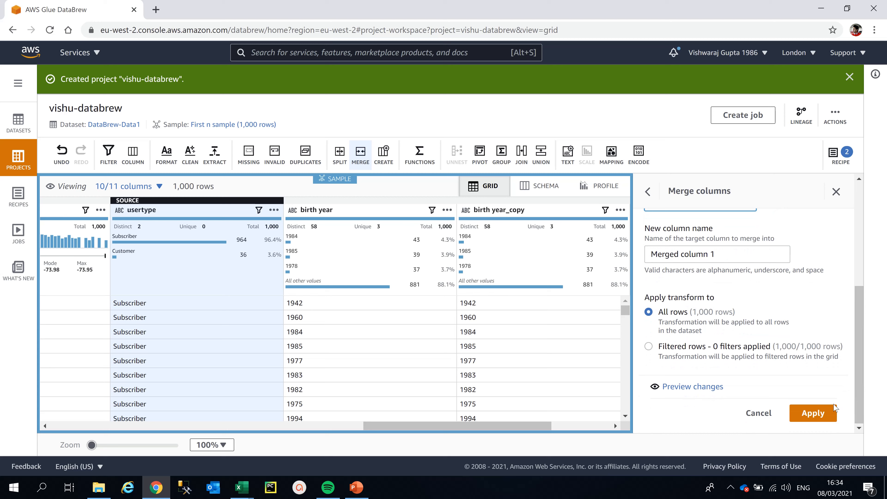
pyautogui.click(814, 414)
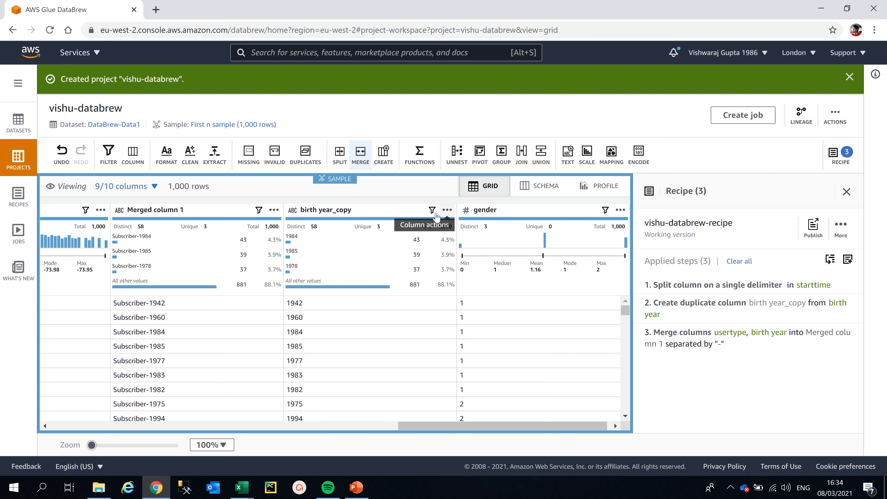
# - Rename the birth year_copy column to Birth Year and apply the change to the recipe
pyautogui.click(367, 213)
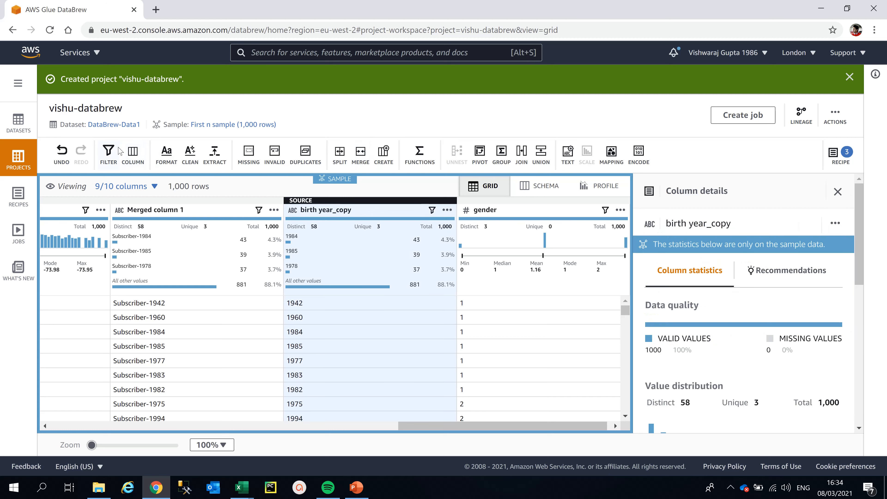
pyautogui.click(131, 158)
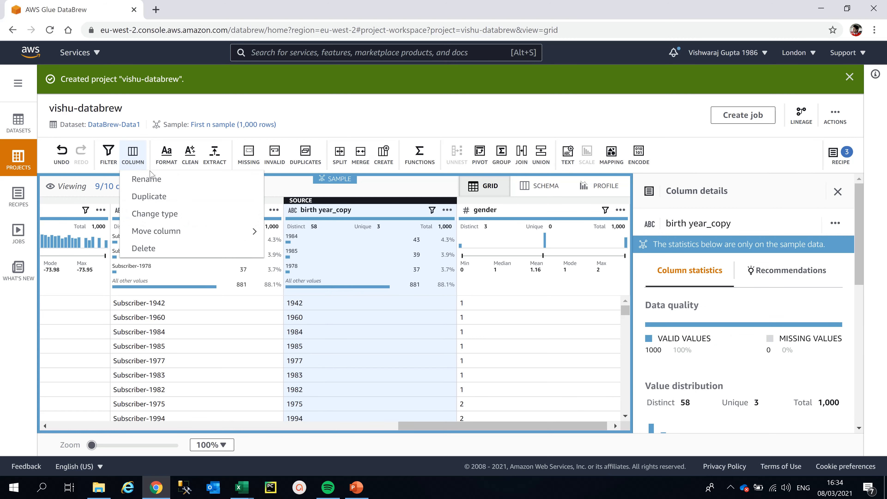
pyautogui.click(151, 179)
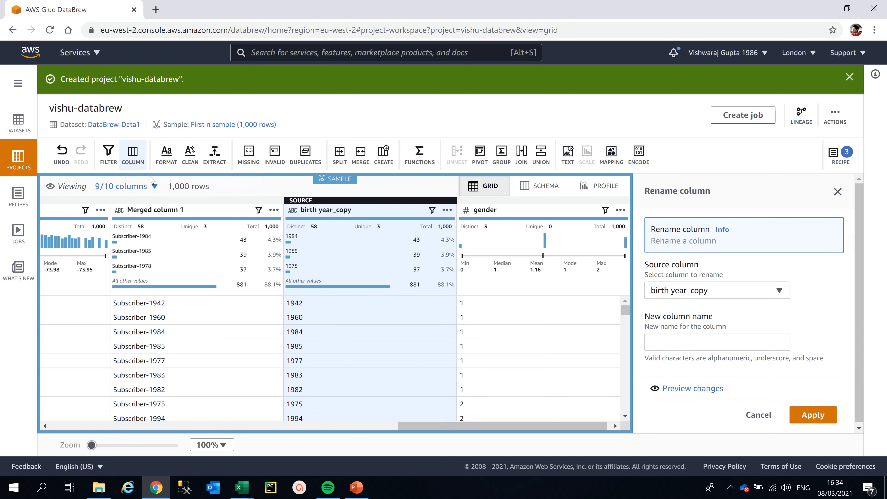
pyautogui.click(717, 294)
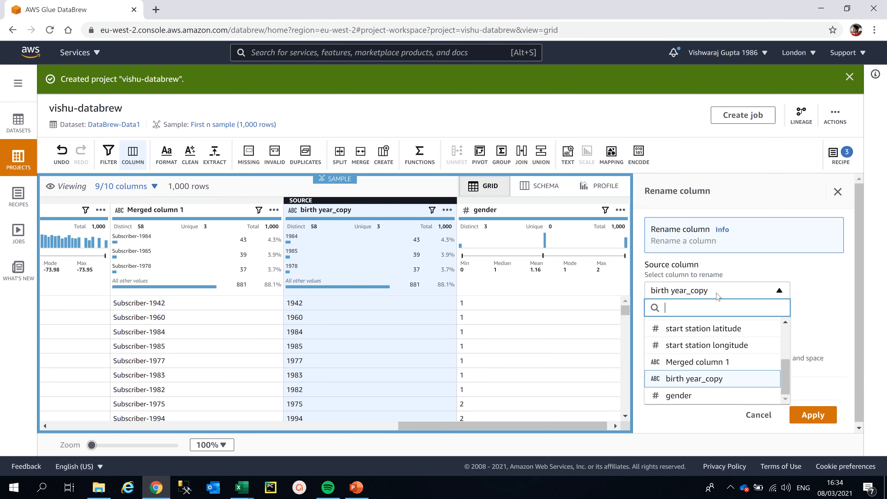
pyautogui.click(827, 324)
pyautogui.click(691, 343)
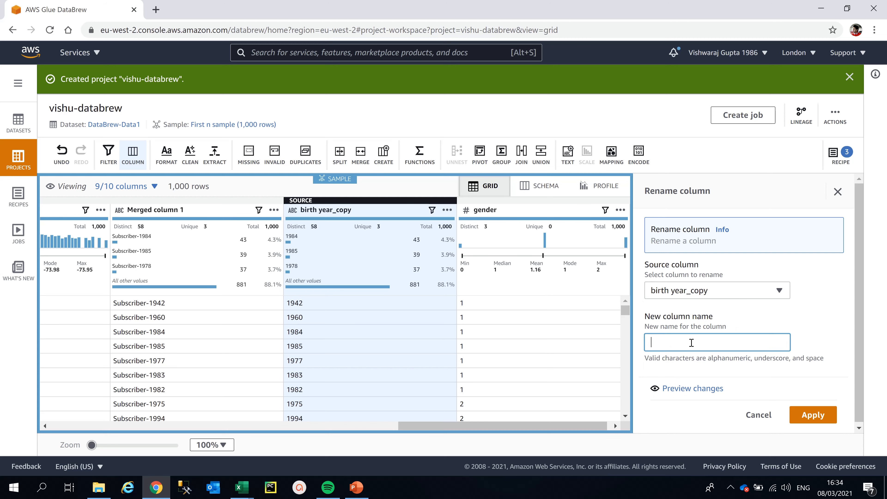
pyautogui.write('Birth Year')
pyautogui.click(825, 417)
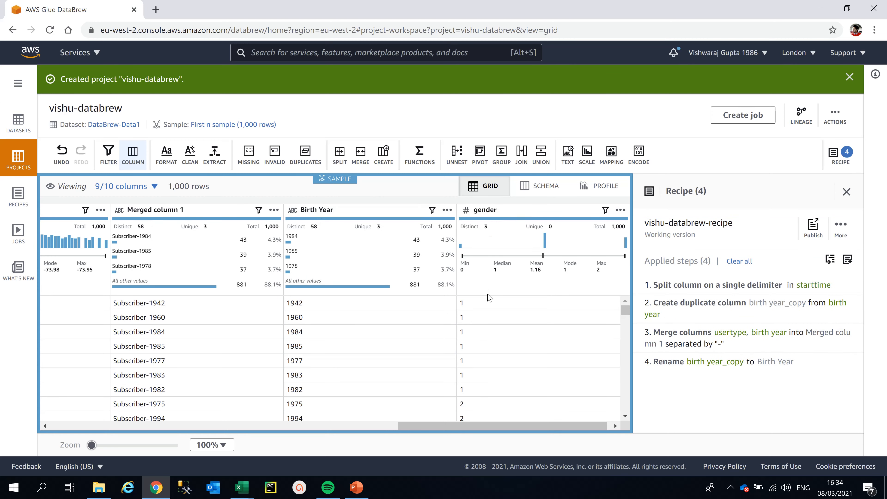
# - Look through the recipes, projects and datasets lists, reopen the existing project and view the last columns of its grid
pyautogui.moveTo(789, 318)
pyautogui.click(15, 207)
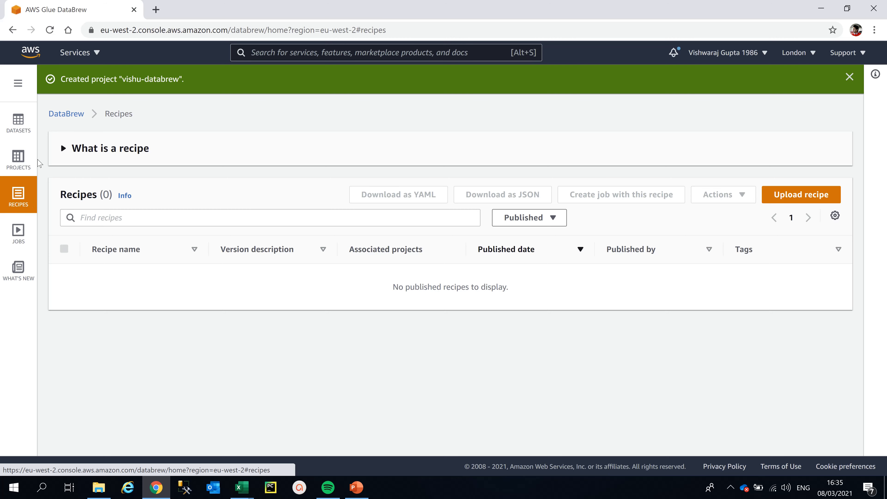
pyautogui.click(19, 159)
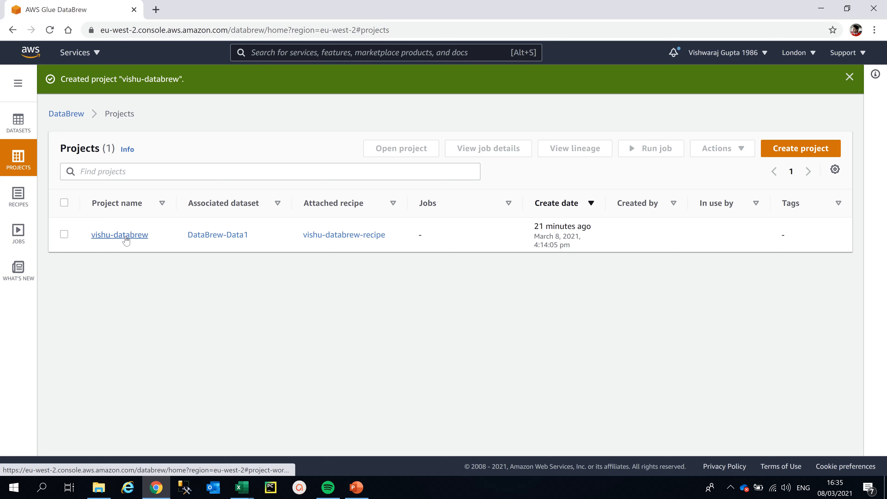
pyautogui.click(24, 133)
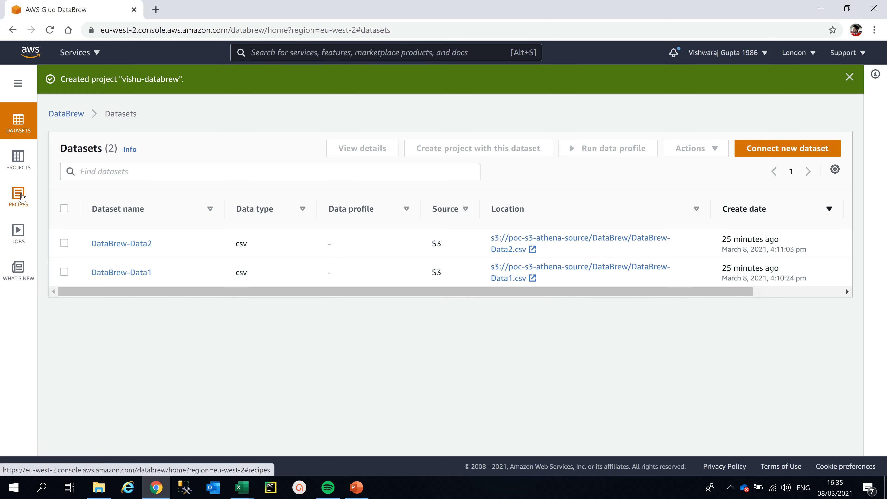
pyautogui.click(21, 198)
pyautogui.click(18, 160)
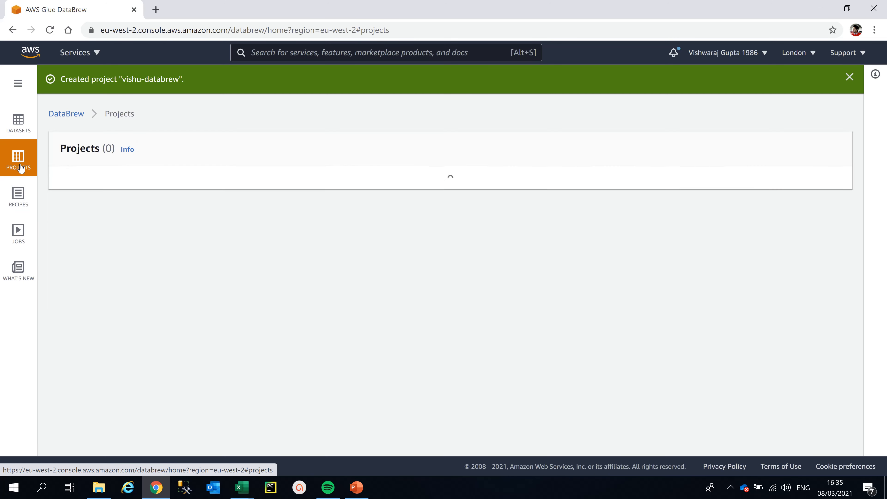
pyautogui.click(135, 235)
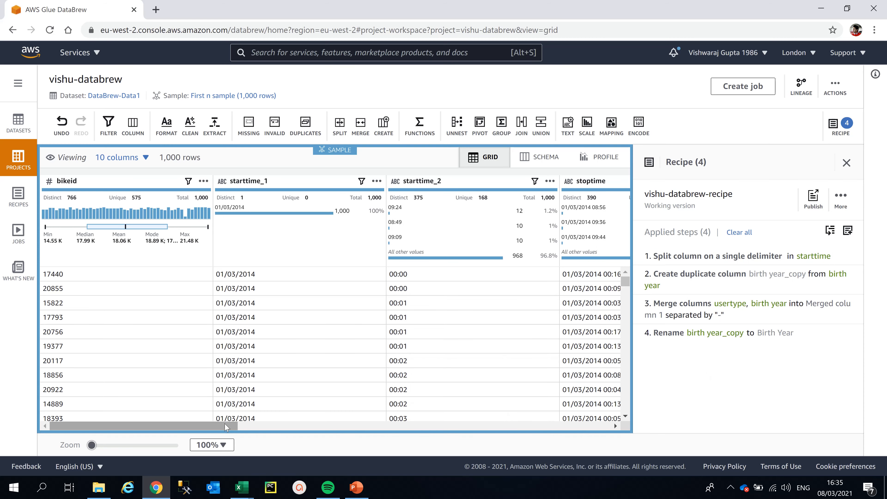
pyautogui.moveTo(231, 425); pyautogui.dragTo(617, 442)
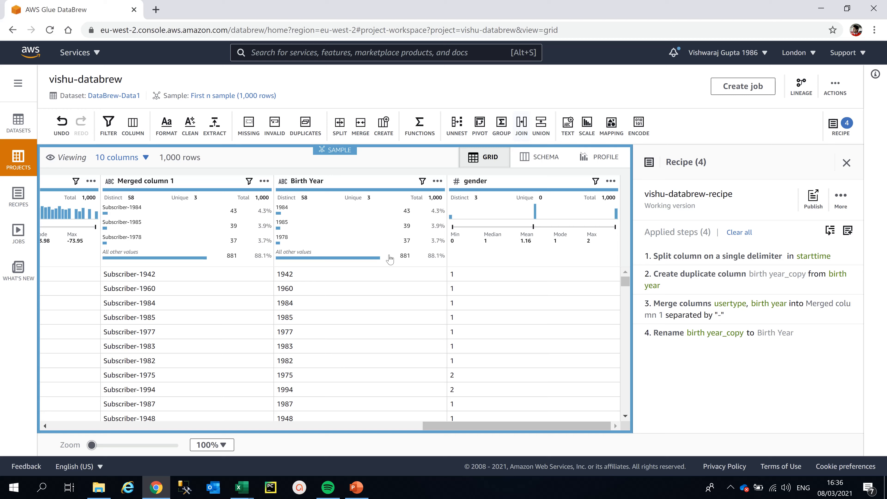
# - Start a join with DataBrew-Data2 as the dataset to join, and look through the columns in its preview
pyautogui.click(523, 124)
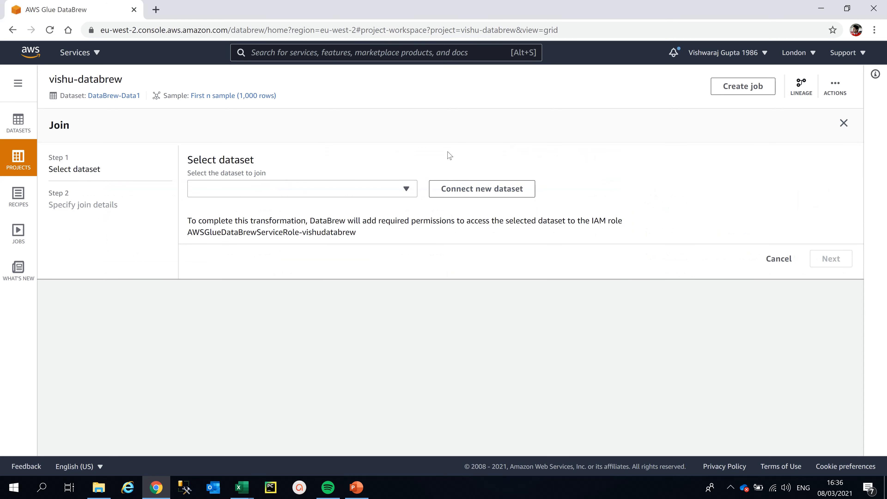
pyautogui.click(407, 190)
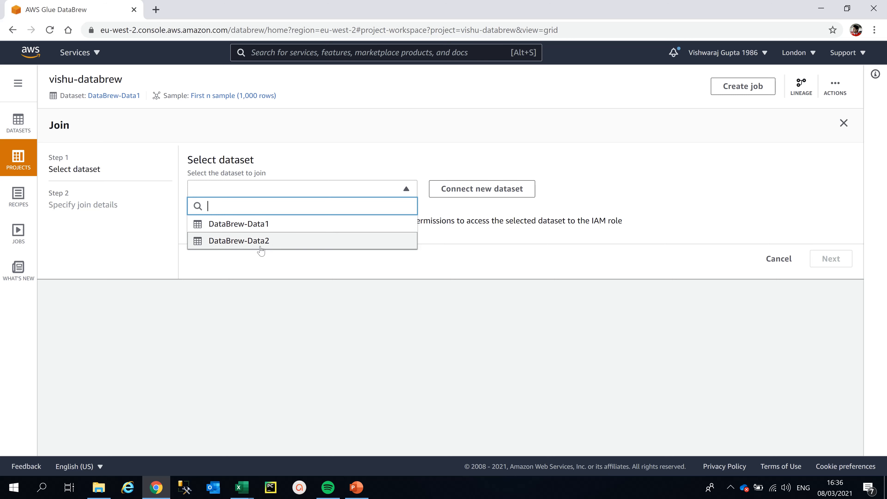
pyautogui.click(246, 241)
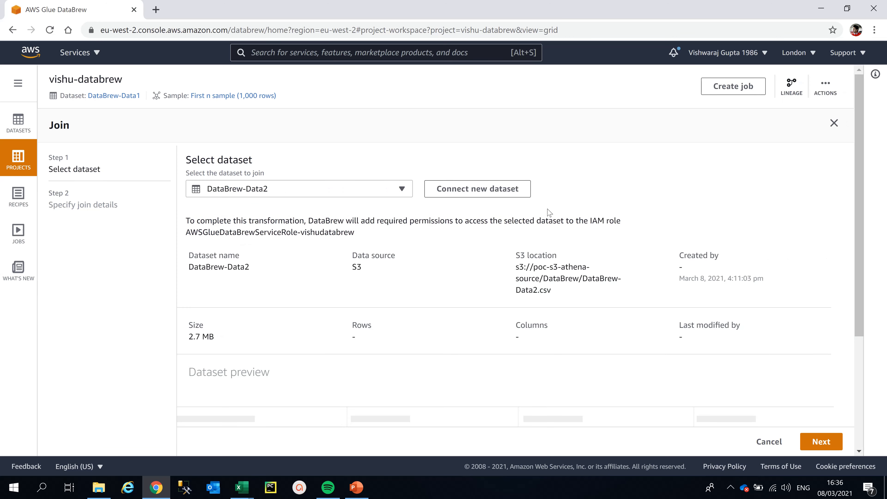
pyautogui.moveTo(857, 163); pyautogui.dragTo(854, 291)
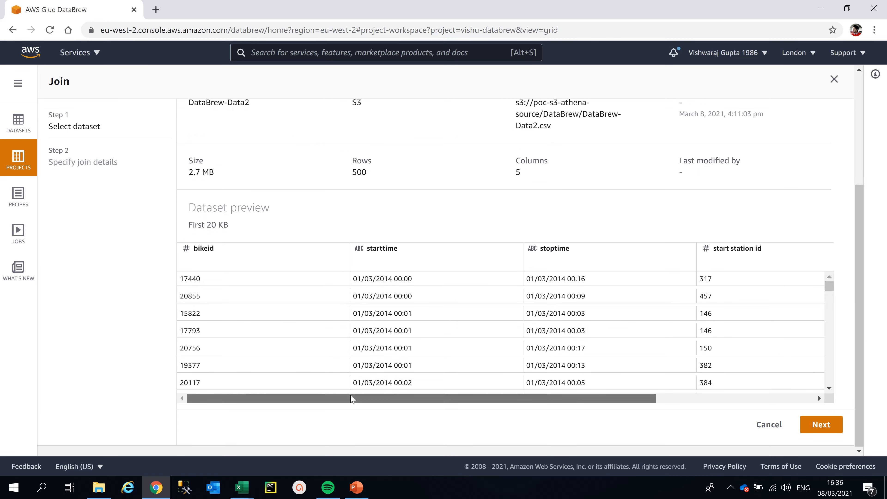
pyautogui.moveTo(352, 397); pyautogui.dragTo(547, 398)
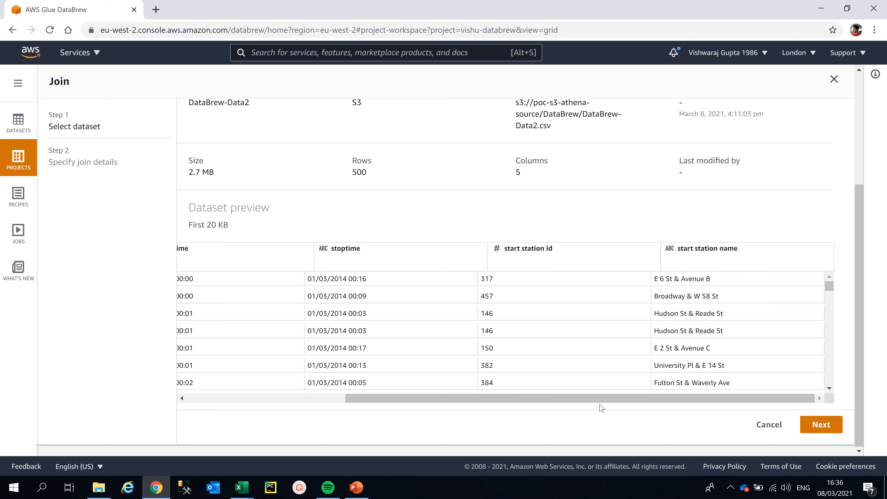
pyautogui.moveTo(602, 400); pyautogui.dragTo(410, 400)
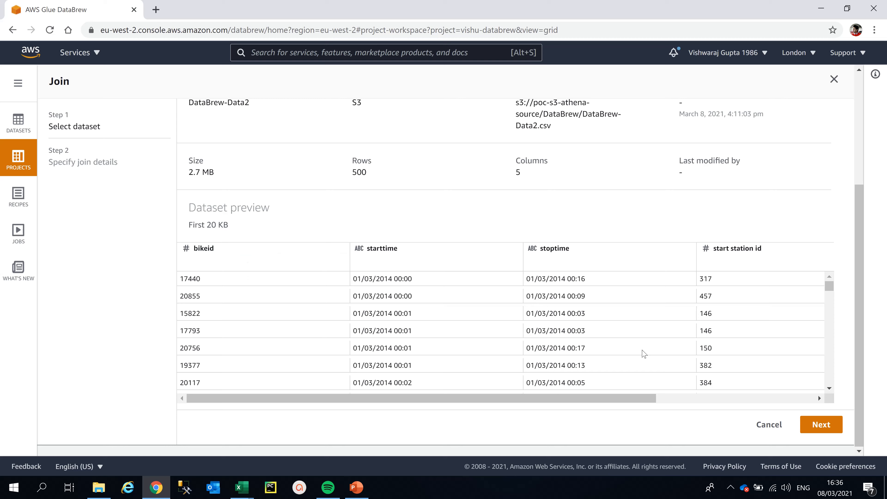
# - Review the join types, keep the inner join and set bikeid as the join key for both tables
pyautogui.click(829, 429)
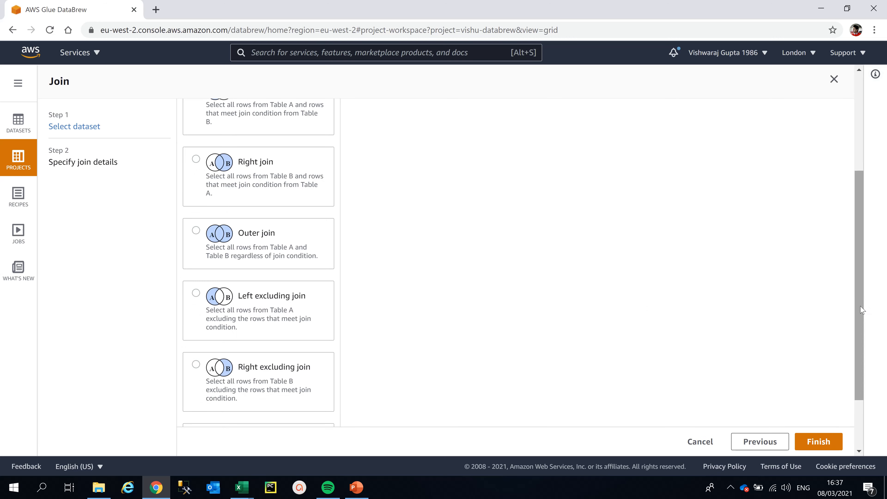
pyautogui.moveTo(859, 283); pyautogui.dragTo(854, 170)
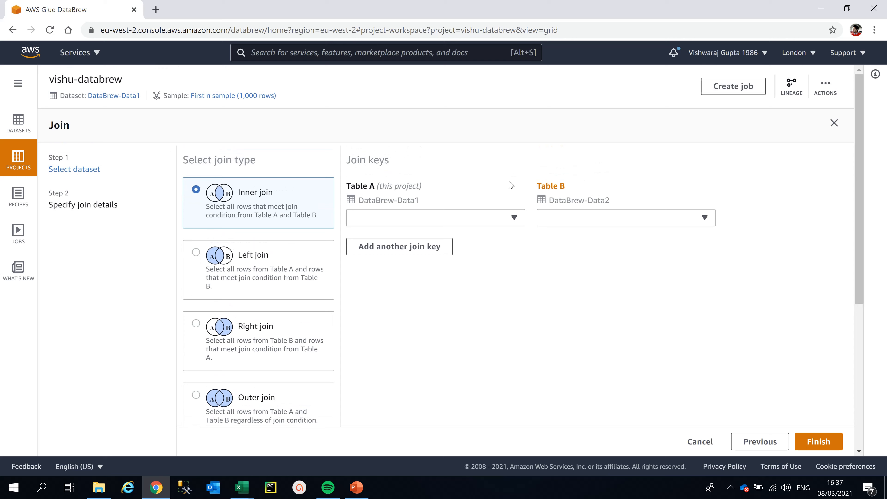
pyautogui.click(515, 219)
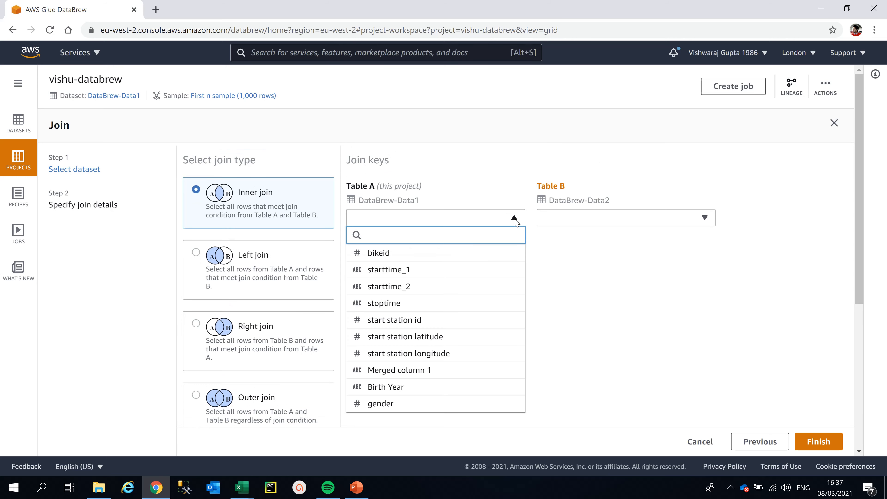
pyautogui.click(385, 253)
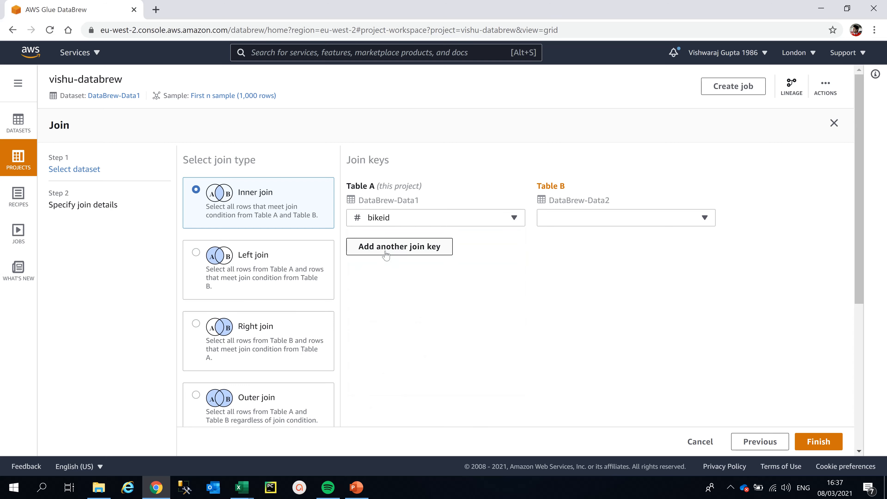
pyautogui.click(694, 220)
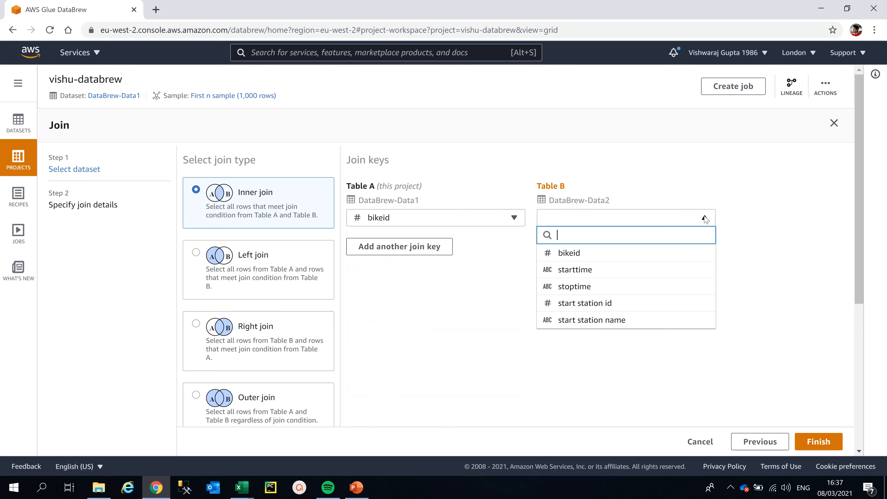
pyautogui.click(587, 252)
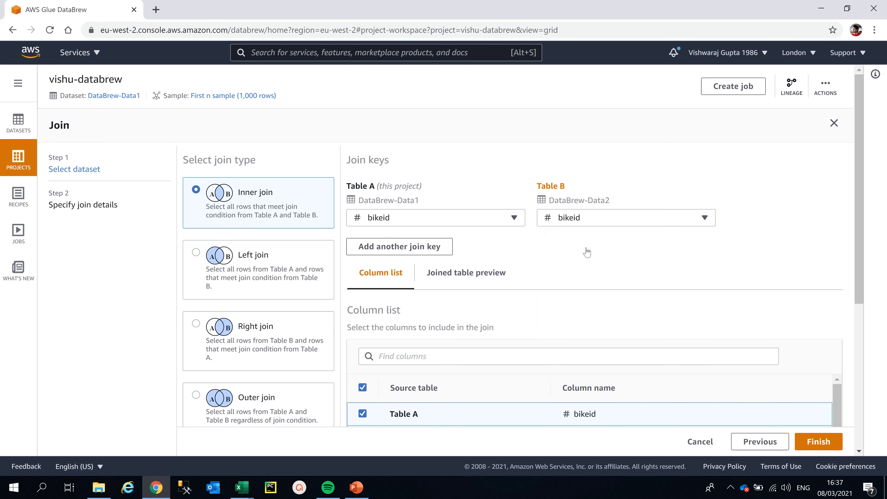
pyautogui.moveTo(856, 230)
pyautogui.mouseDown()
pyautogui.moveTo(849, 362)
pyautogui.moveTo(852, 218)
pyautogui.mouseUp()
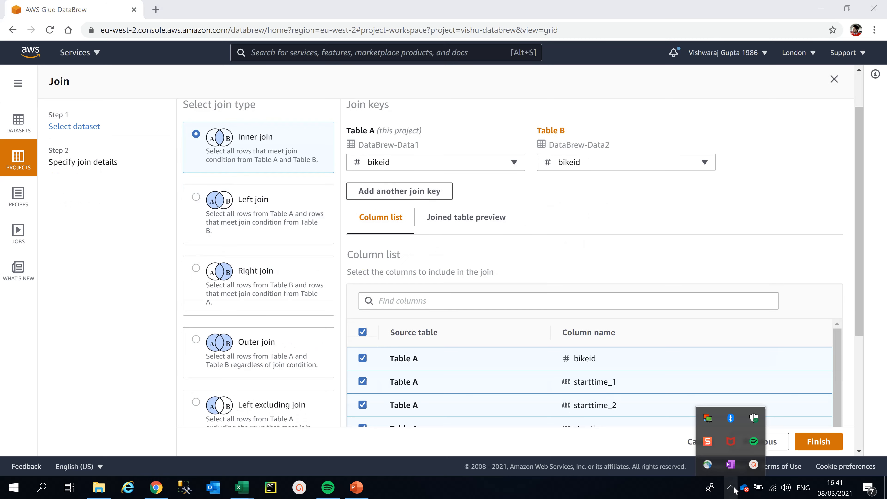
# - Change the join type to Left join
pyautogui.click(732, 489)
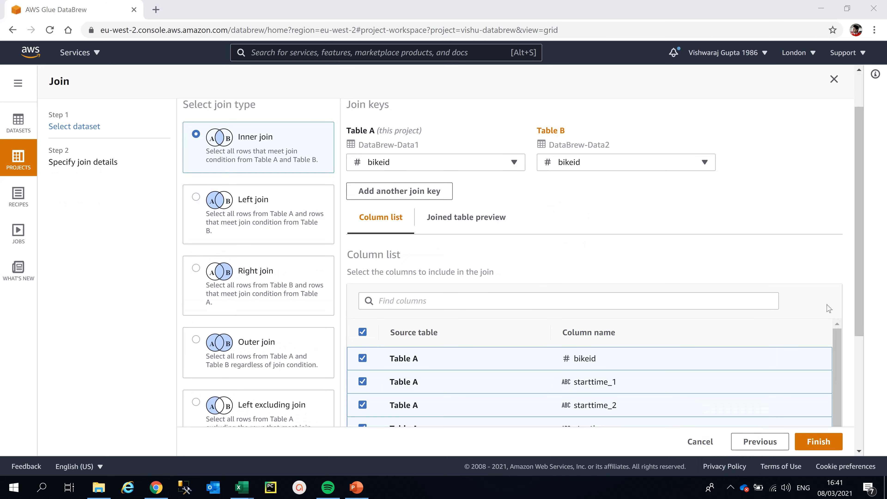
pyautogui.scroll(2, 854, 303)
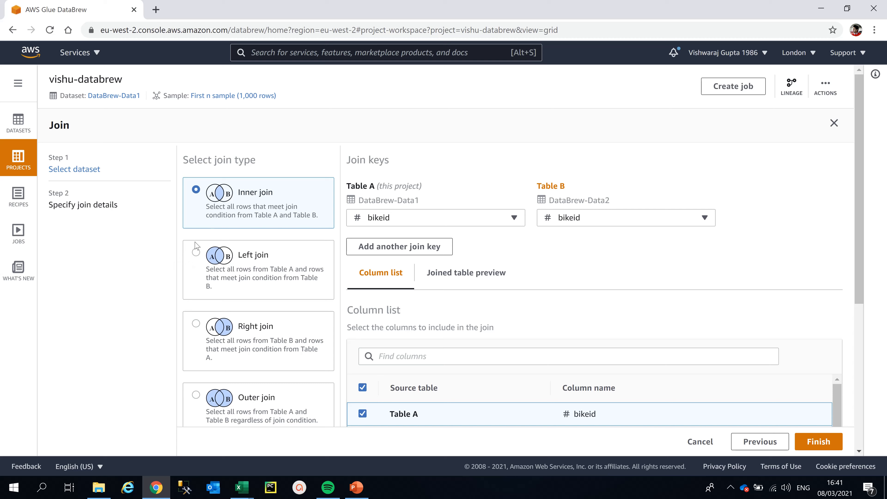
pyautogui.click(196, 253)
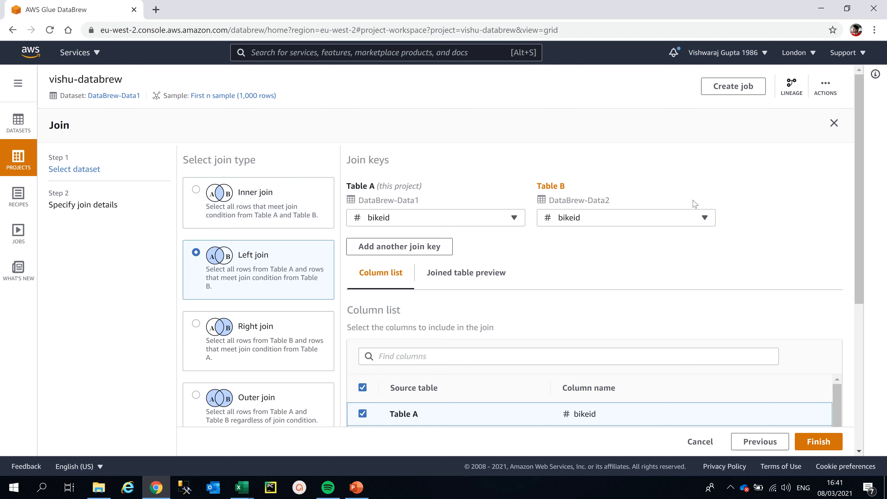
# - Exclude Table B's bikeid, starttime, stoptime and start station id from the column list, and finish the join
pyautogui.scroll(-2, 862, 204)
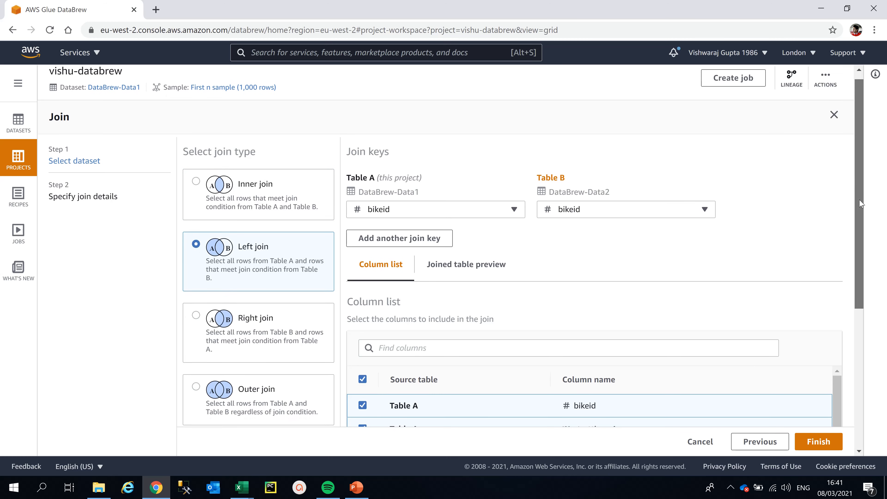
pyautogui.scroll(-2, 861, 204)
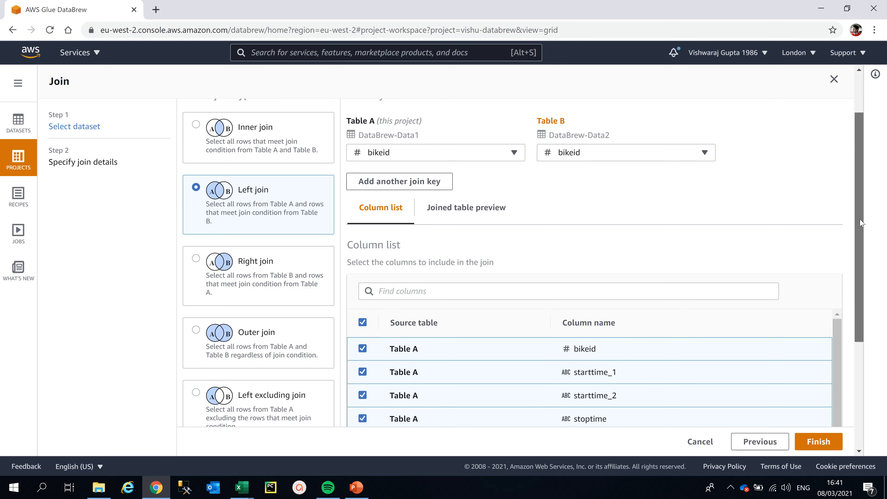
pyautogui.scroll(-3, 862, 224)
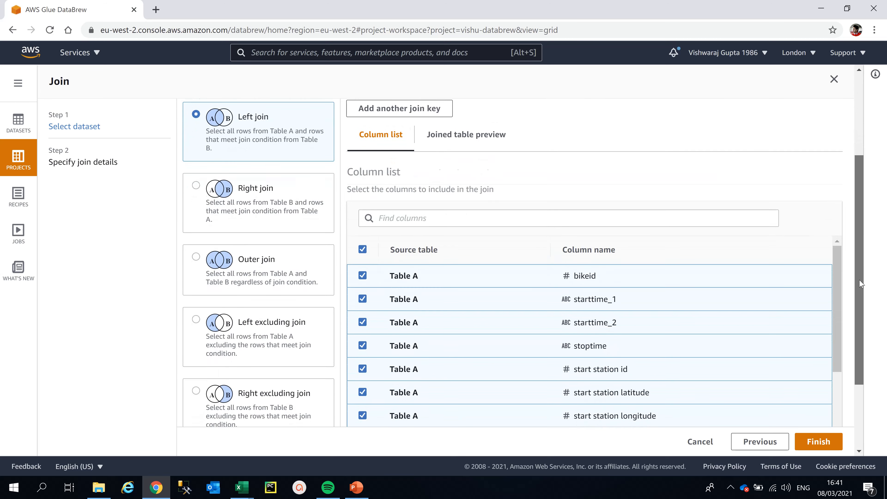
pyautogui.scroll(-3, 862, 284)
pyautogui.scroll(-1, 837, 231)
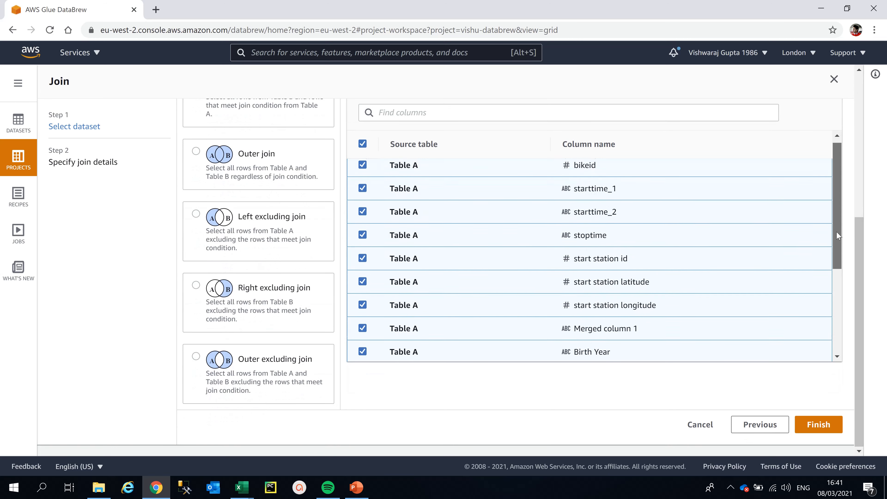
pyautogui.moveTo(837, 231); pyautogui.dragTo(840, 336)
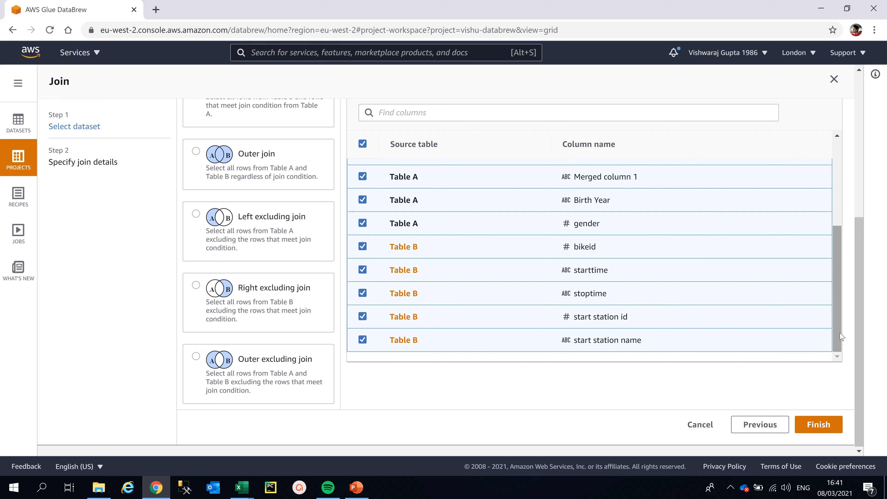
pyautogui.click(363, 247)
pyautogui.click(362, 270)
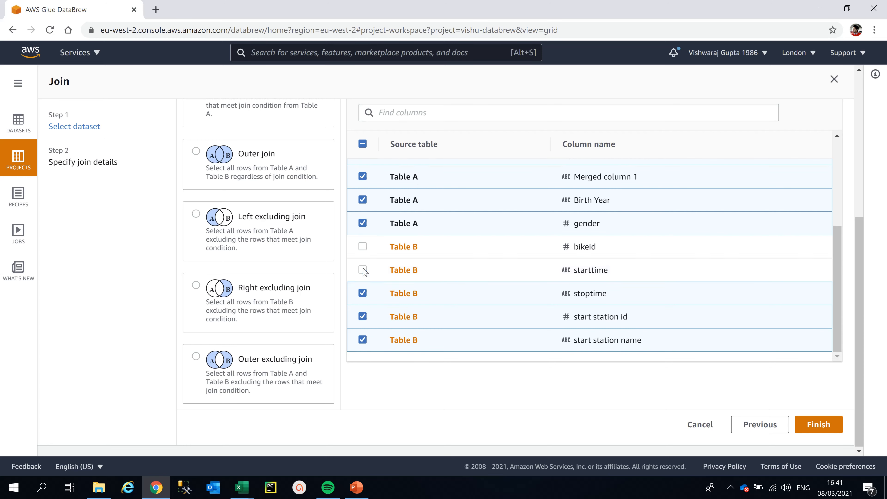
pyautogui.click(362, 293)
pyautogui.click(362, 317)
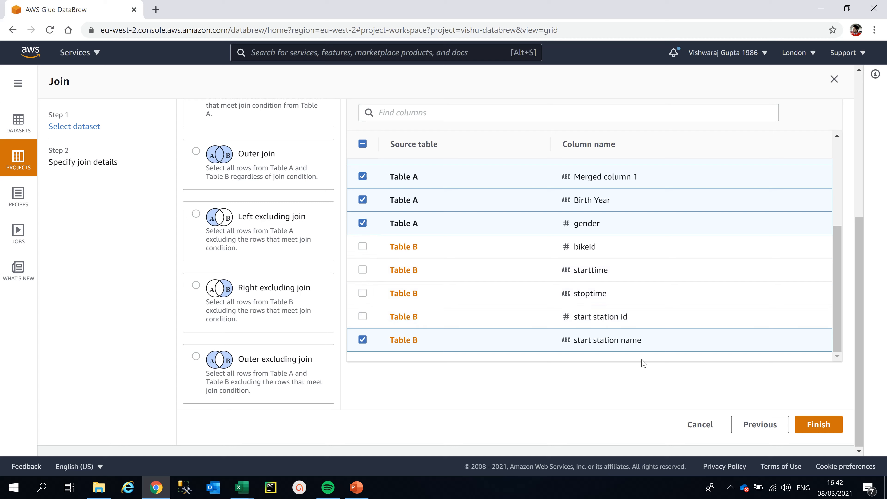
pyautogui.click(816, 424)
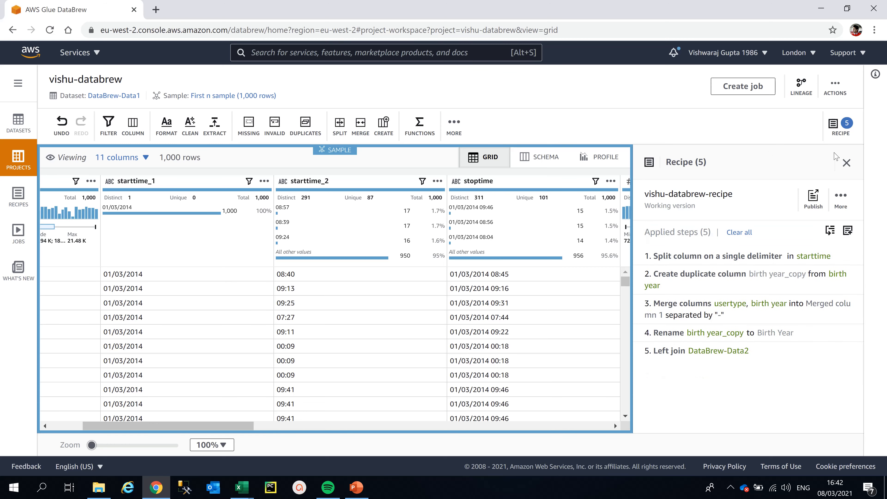
# - Close the recipe pane and look through the joined columns in the grid, from bikeid to start station name
pyautogui.click(846, 162)
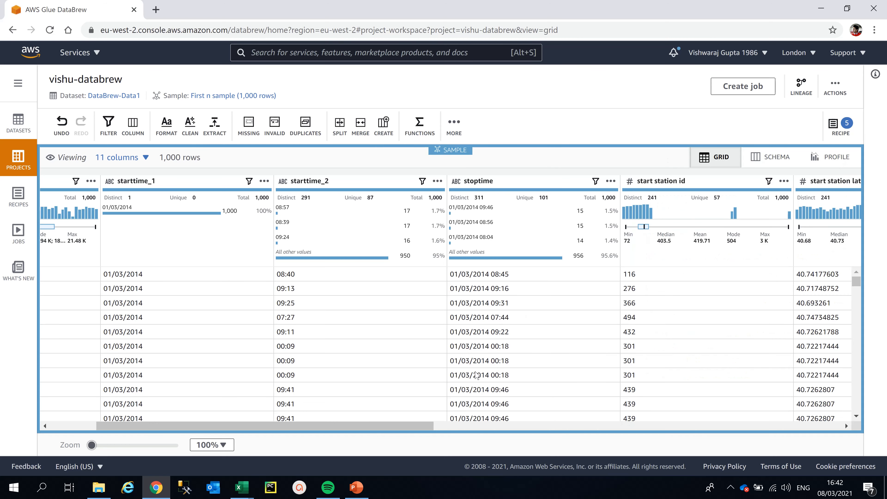
pyautogui.moveTo(429, 425); pyautogui.dragTo(285, 426)
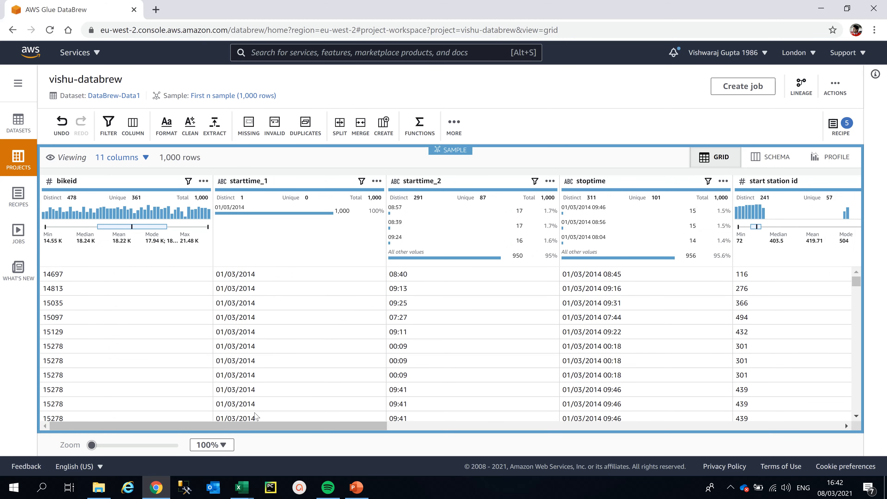
pyautogui.moveTo(249, 423); pyautogui.dragTo(322, 430)
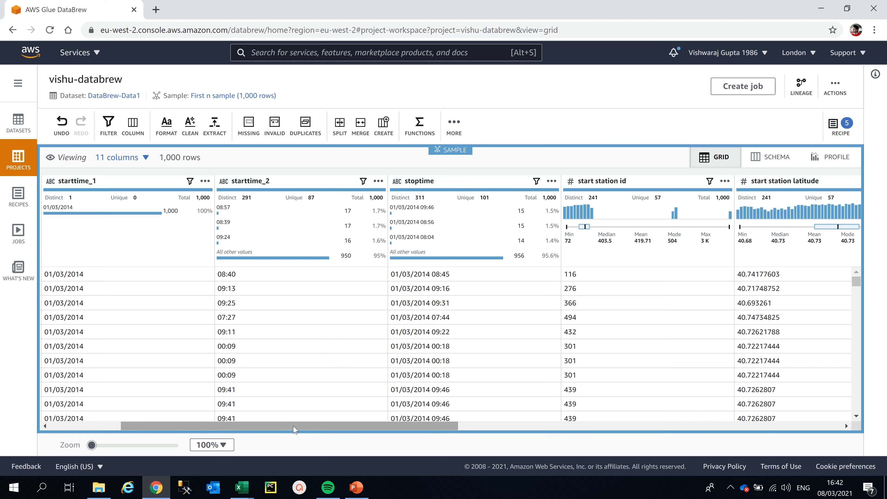
pyautogui.moveTo(294, 430); pyautogui.dragTo(559, 416)
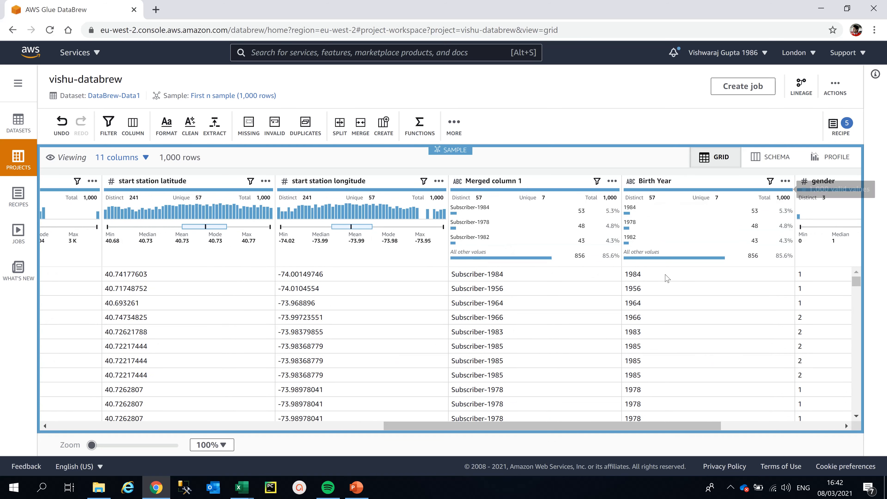
pyautogui.moveTo(560, 418); pyautogui.dragTo(683, 421)
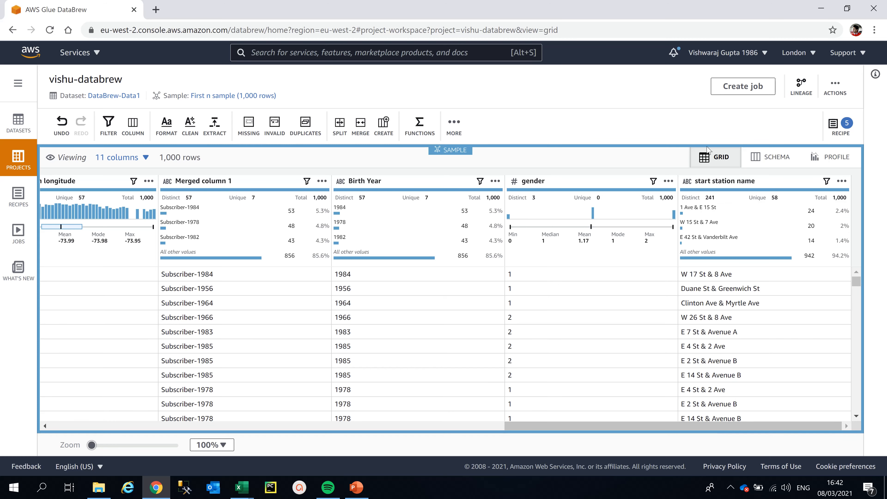
# - Examine the joined dataset's schema, including data types, data quality and value distribution of all columns
pyautogui.click(777, 157)
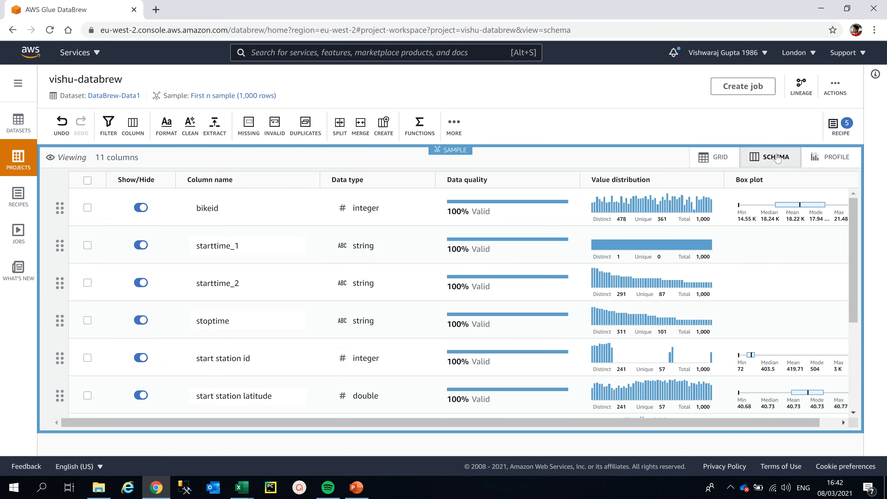
pyautogui.scroll(-4, 788, 227)
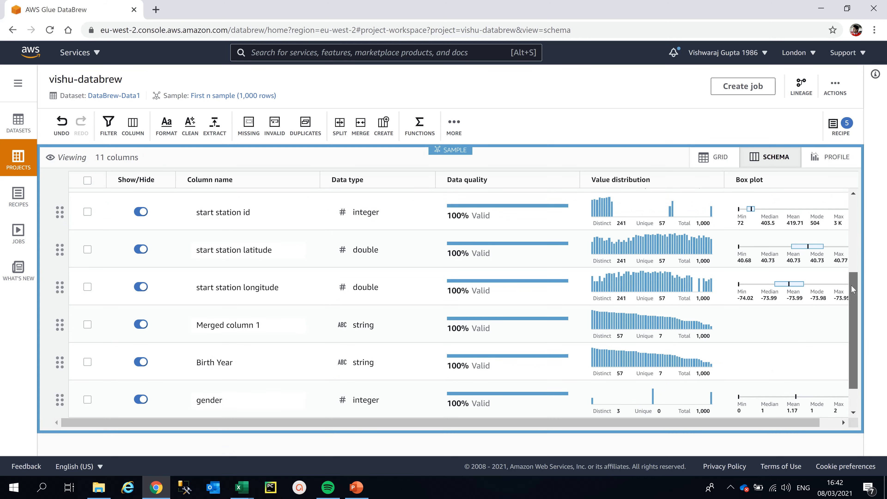
pyautogui.moveTo(852, 286); pyautogui.dragTo(856, 316)
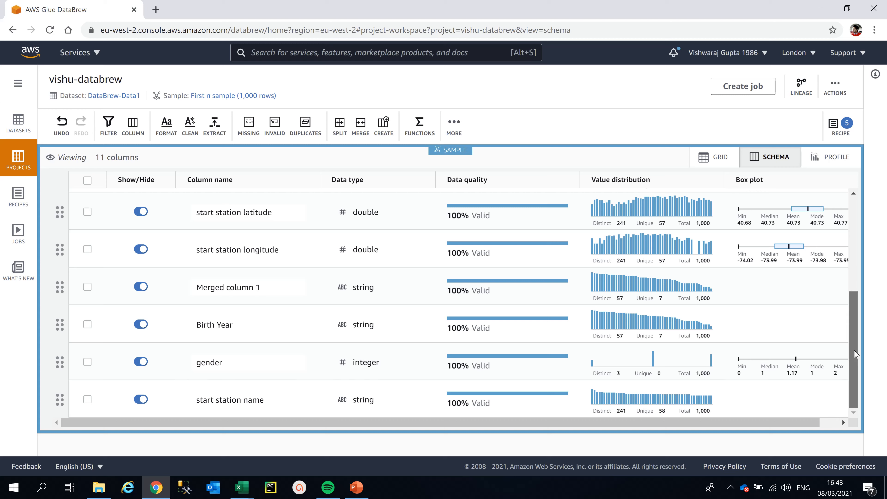
pyautogui.moveTo(855, 354); pyautogui.dragTo(852, 243)
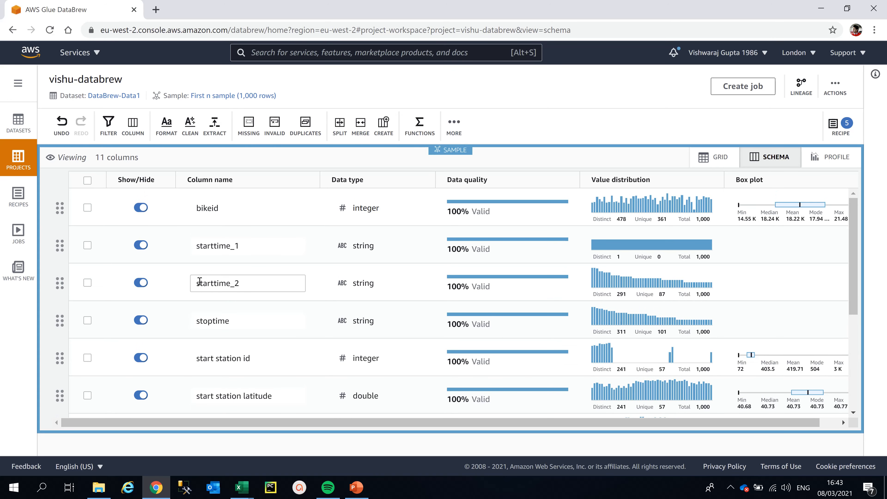
# - Hide the starttime_2 column in the schema and check the remaining columns in the grid
pyautogui.click(141, 283)
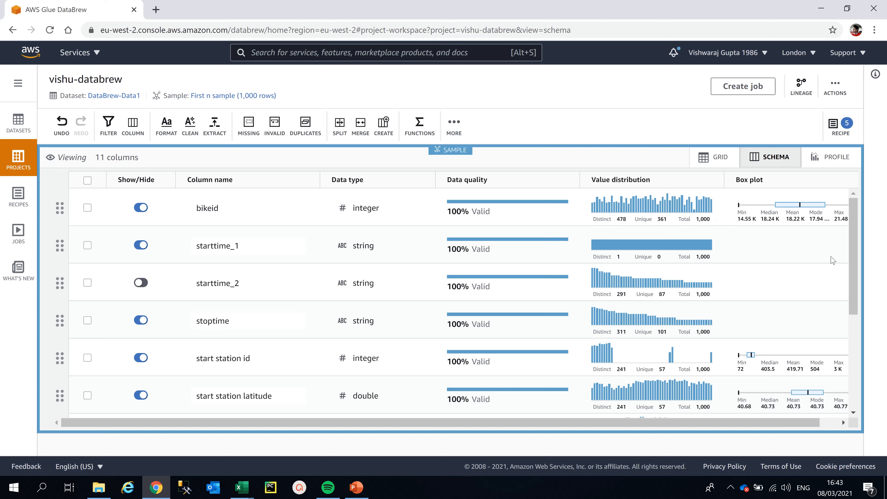
pyautogui.moveTo(856, 261); pyautogui.dragTo(860, 217)
pyautogui.click(721, 158)
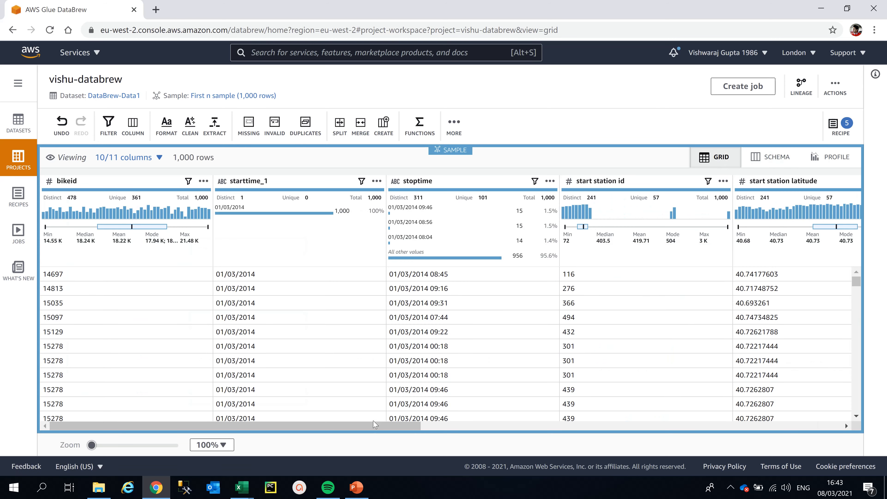
pyautogui.moveTo(333, 427); pyautogui.dragTo(840, 415)
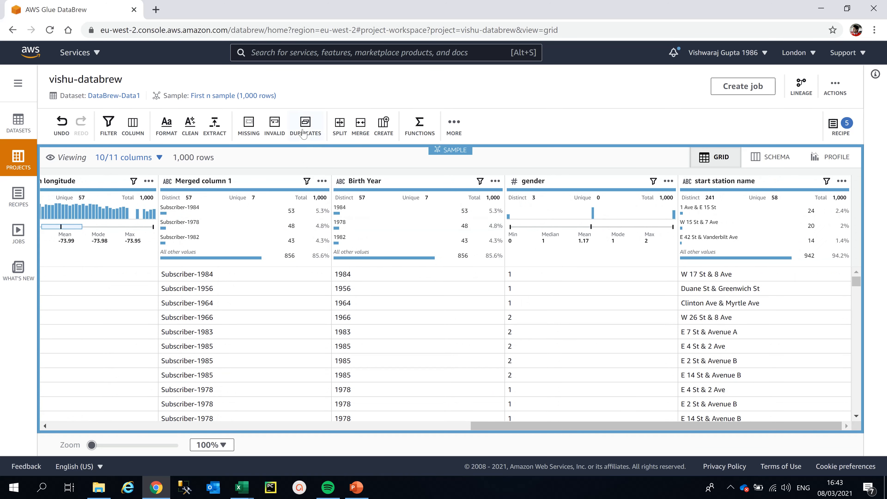
# - Look over the additional transformations, and view the data profile page with the recipe's applied steps
pyautogui.click(456, 127)
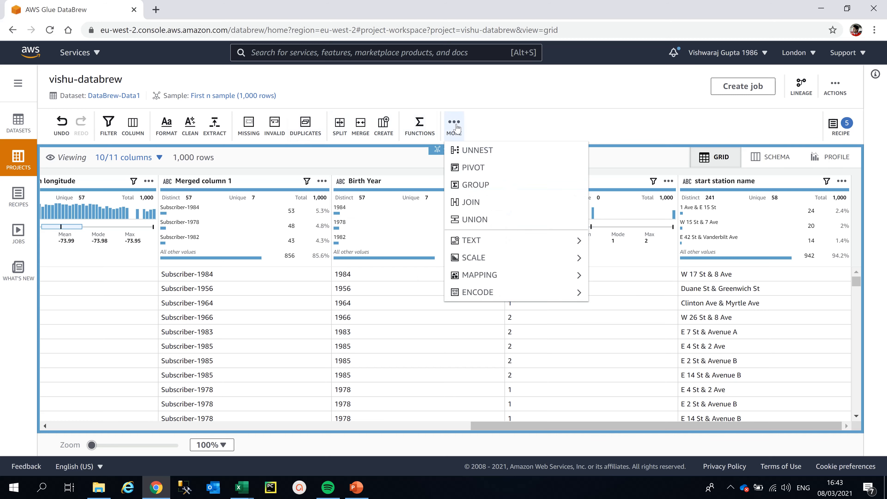
pyautogui.click(541, 126)
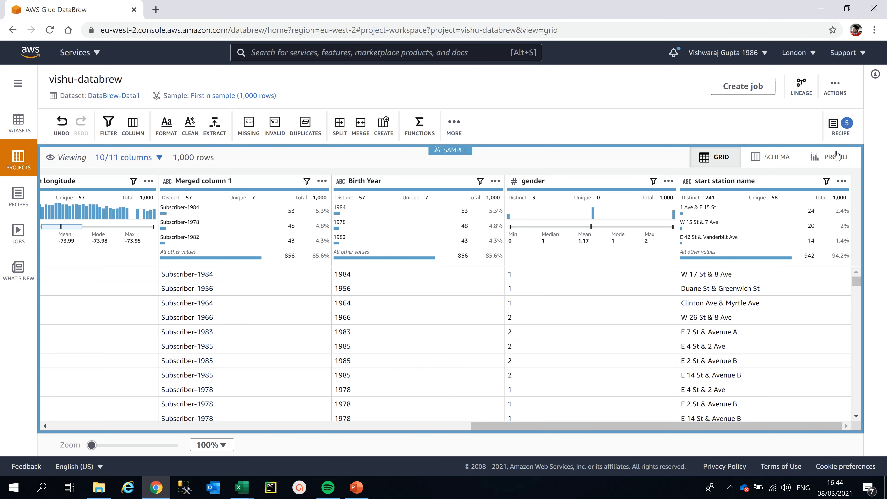
pyautogui.click(831, 159)
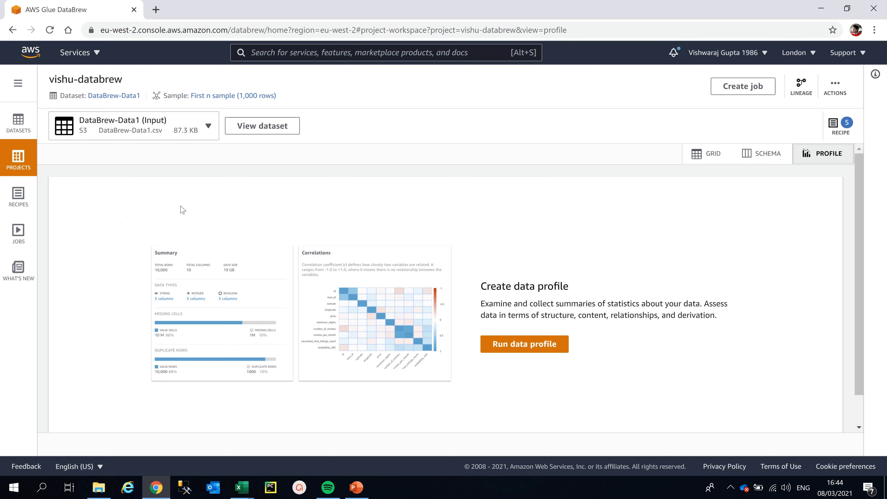
pyautogui.click(846, 122)
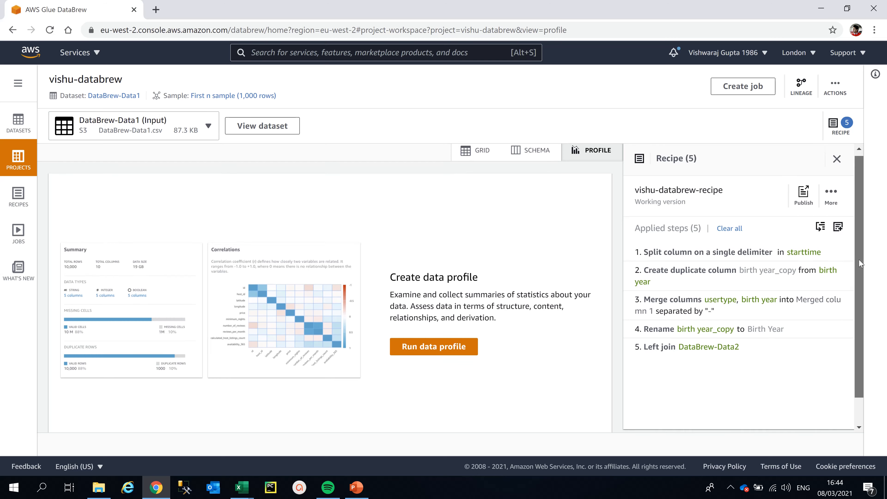
pyautogui.moveTo(860, 256)
pyautogui.mouseDown()
pyautogui.moveTo(864, 272)
pyautogui.moveTo(862, 241)
pyautogui.mouseUp()
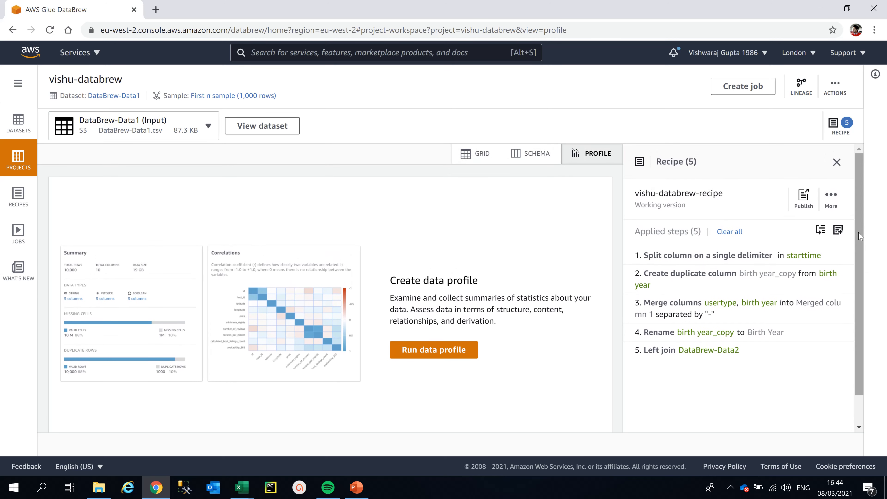
# - View the datasets and projects lists, reopen the vishu-databrew project and close its recipe pane
pyautogui.click(11, 124)
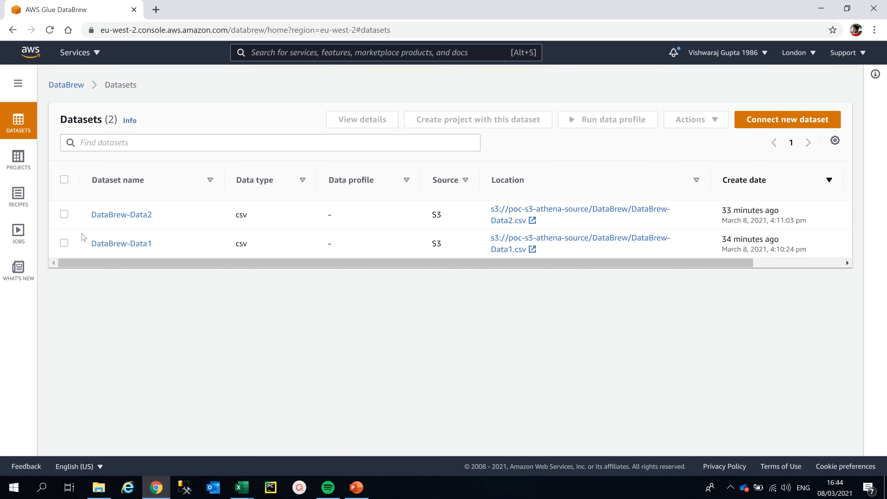
pyautogui.click(16, 163)
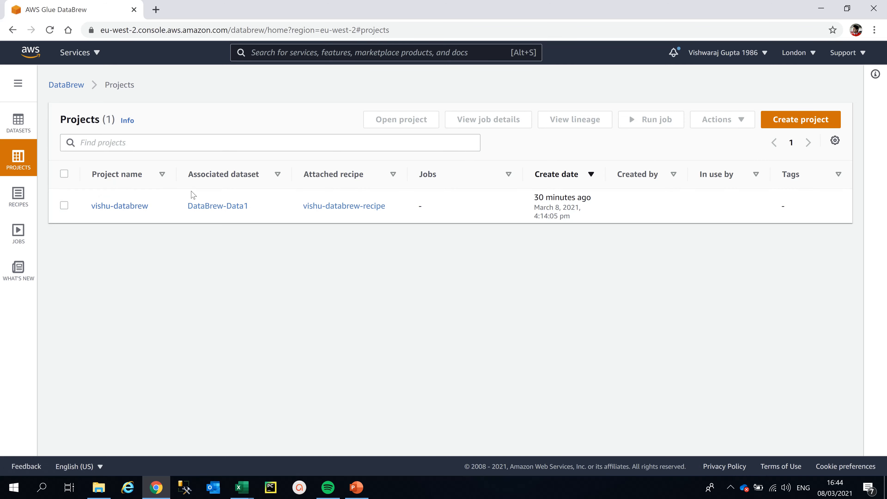
pyautogui.click(134, 206)
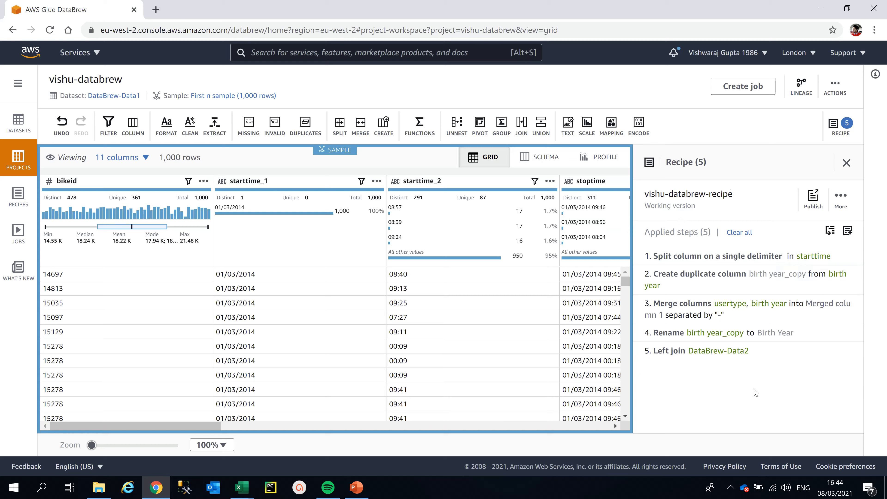
pyautogui.click(846, 162)
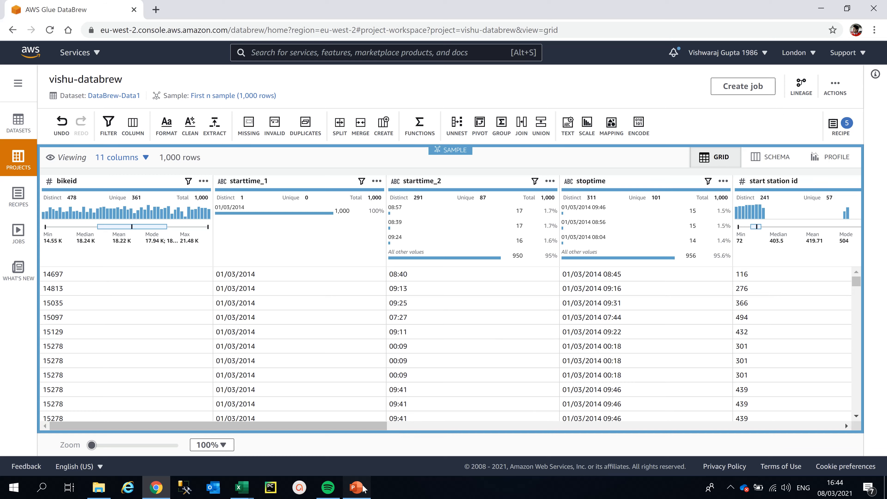
# - Switch to PowerPoint to read slide 2 on the role of jobs, and return to DataBrew to open the project's data lineage
pyautogui.click(356, 487)
pyautogui.click(83, 195)
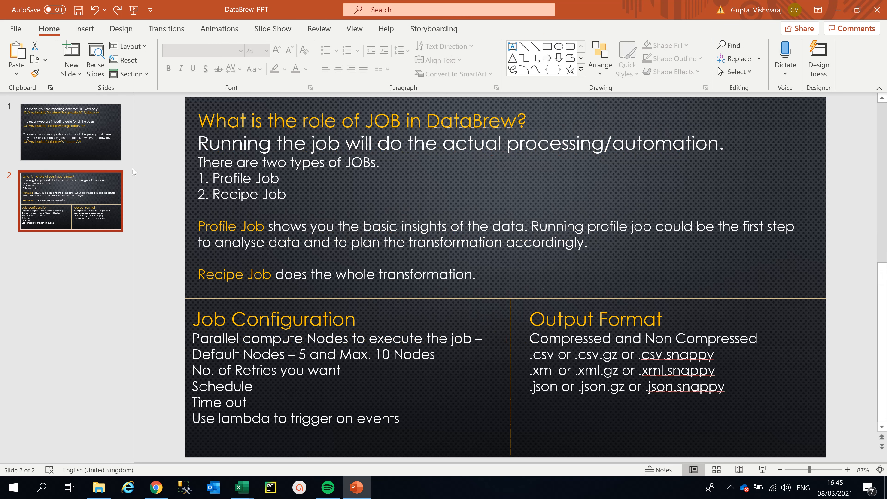
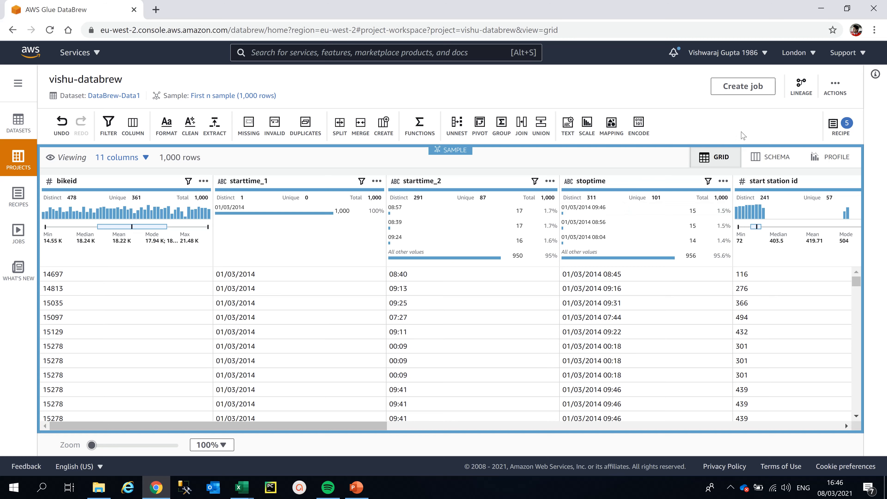
pyautogui.click(802, 93)
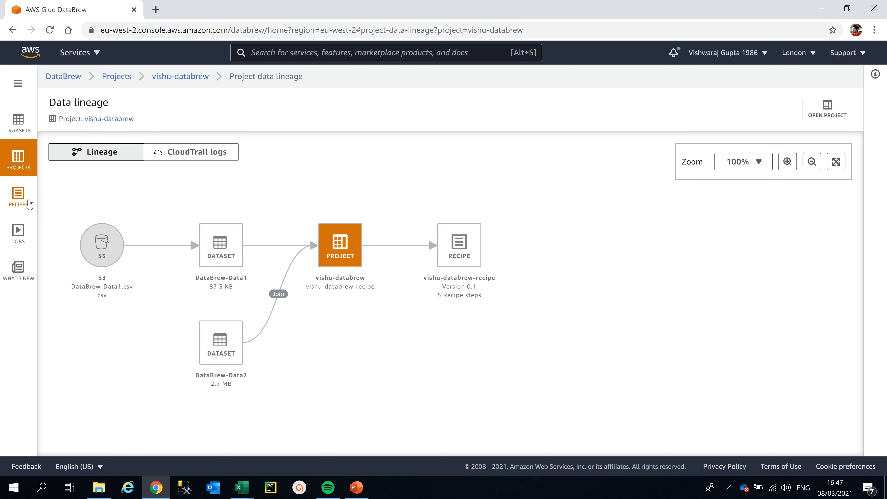
# - View the published recipes list, and reopen the vishu-databrew project to look at its applied recipe steps
pyautogui.click(19, 198)
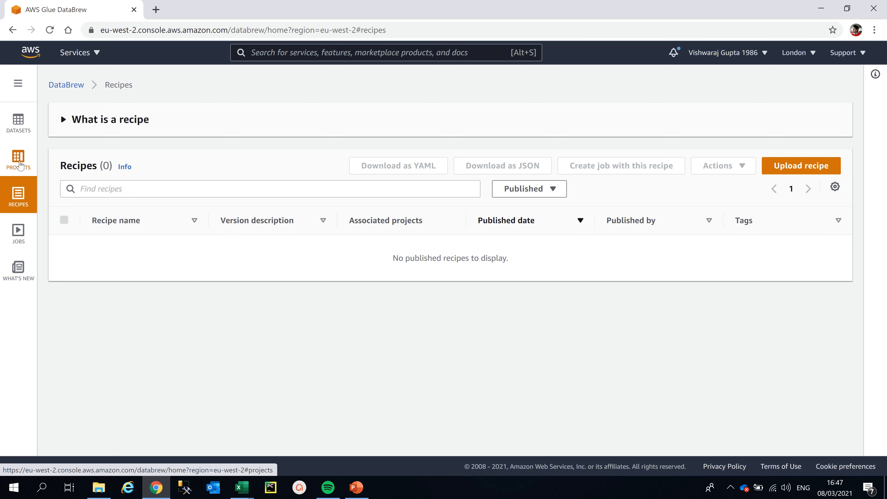
pyautogui.click(20, 165)
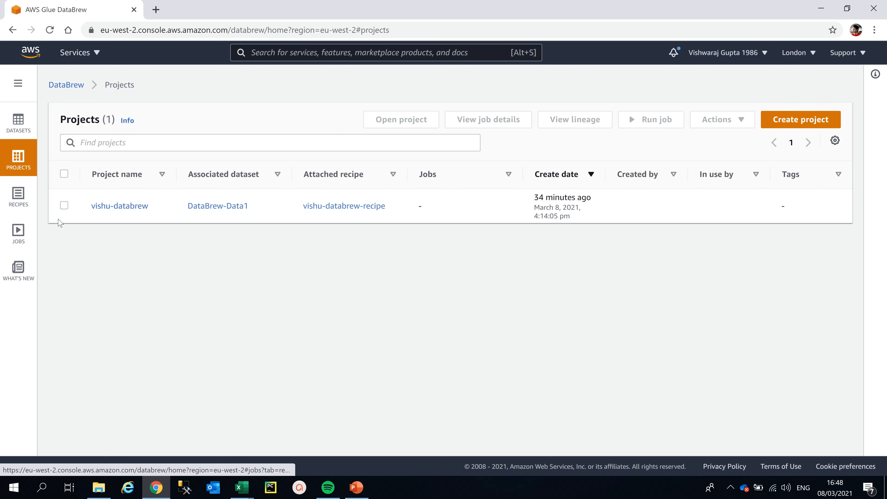
pyautogui.click(119, 206)
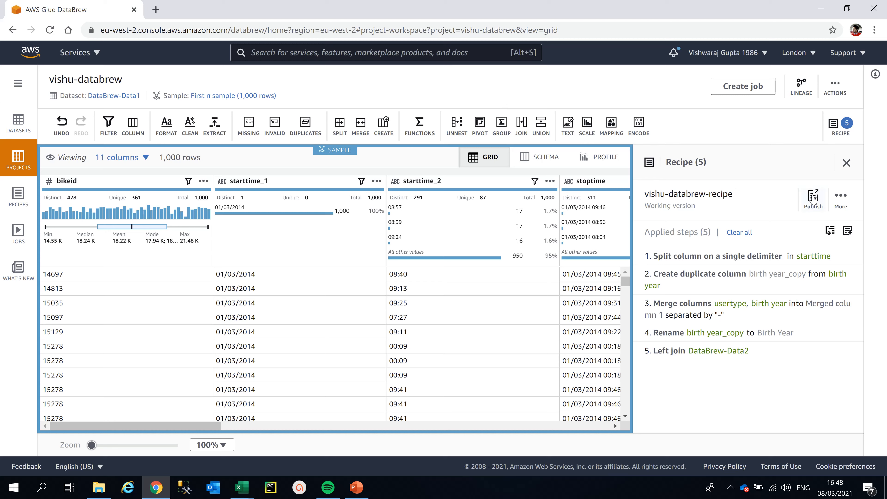
pyautogui.moveTo(787, 350)
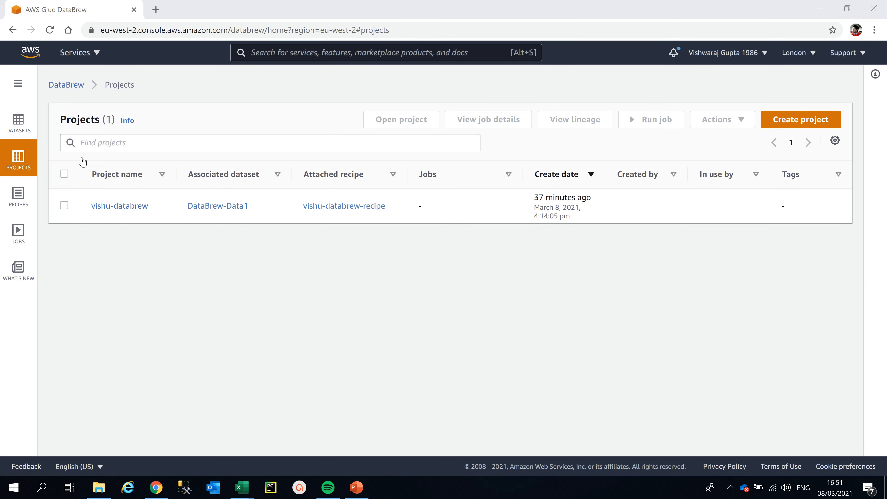
# - Open a blank job form from the recipe jobs list and look over its job type and input options
pyautogui.click(21, 229)
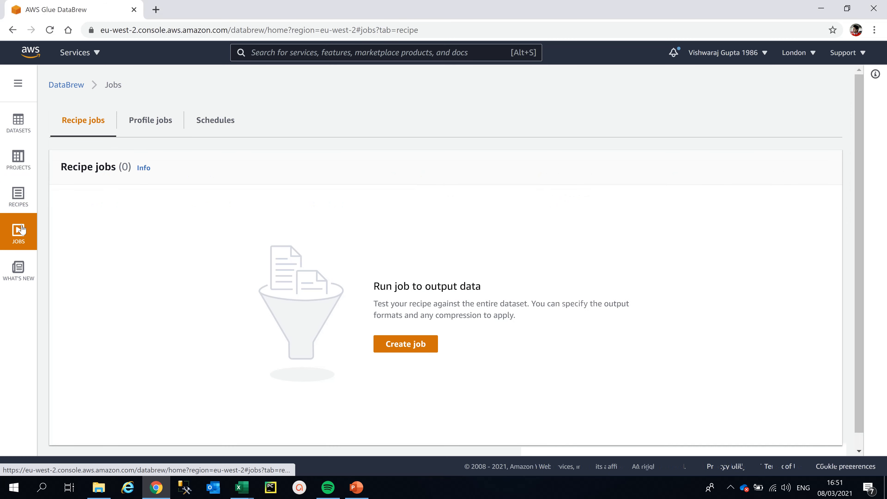
pyautogui.click(404, 351)
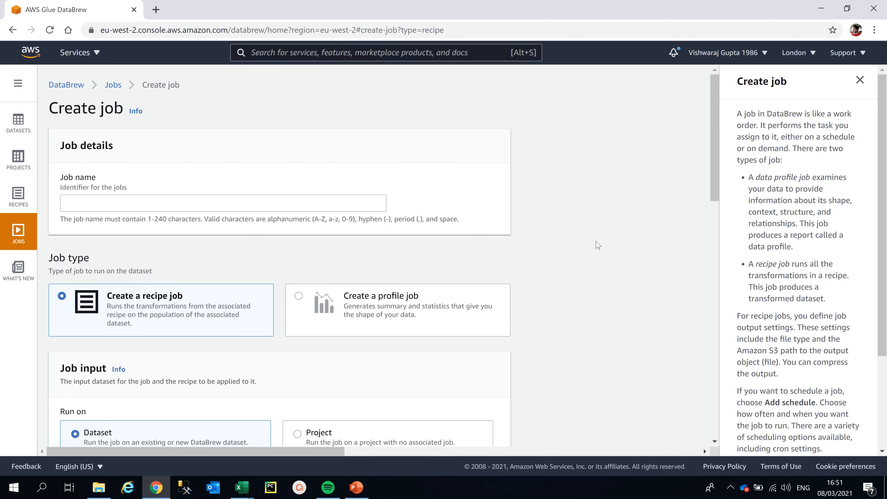
pyautogui.scroll(-2, 720, 201)
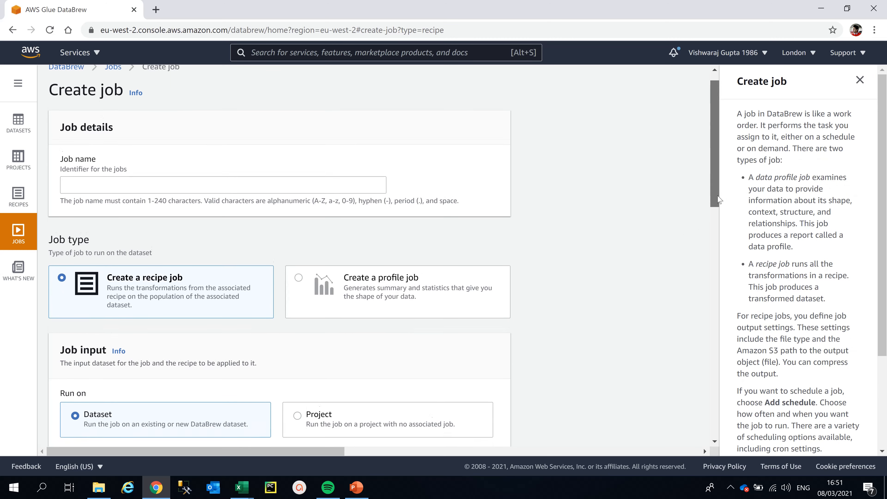
pyautogui.scroll(-2, 718, 200)
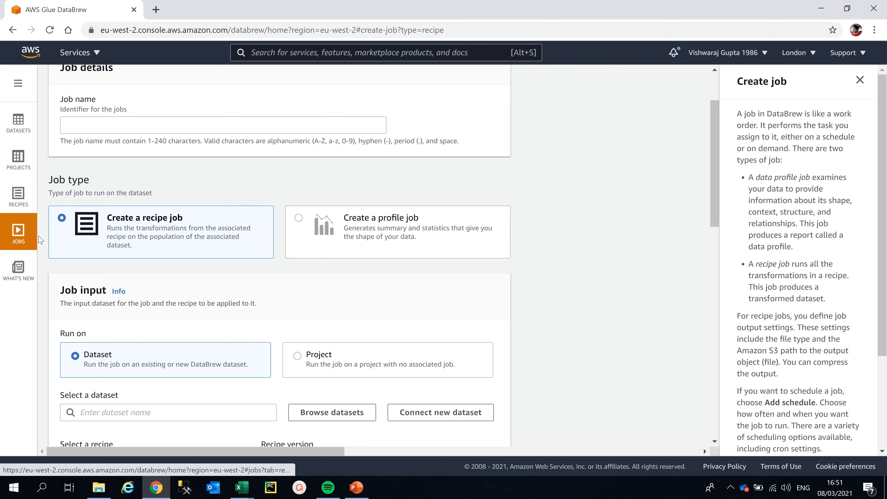
# - Set up a recipe job from the vishu-databrew project and name it vishudatabrew
pyautogui.click(17, 160)
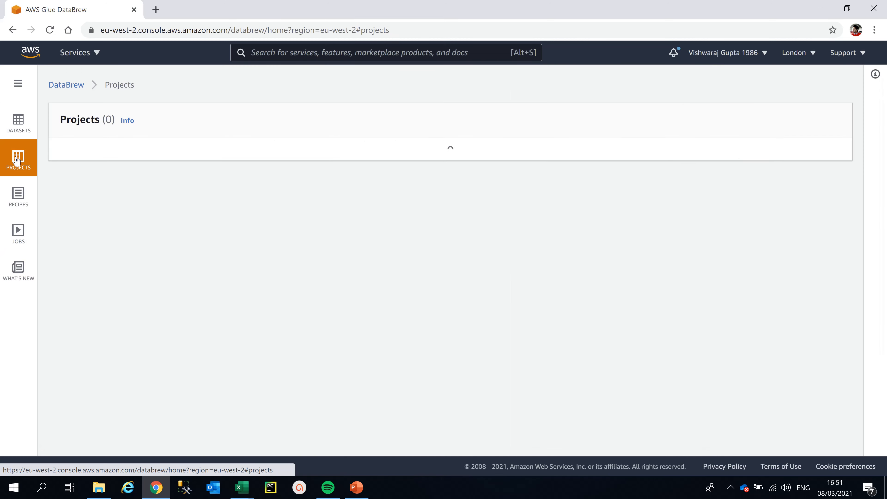
pyautogui.click(64, 206)
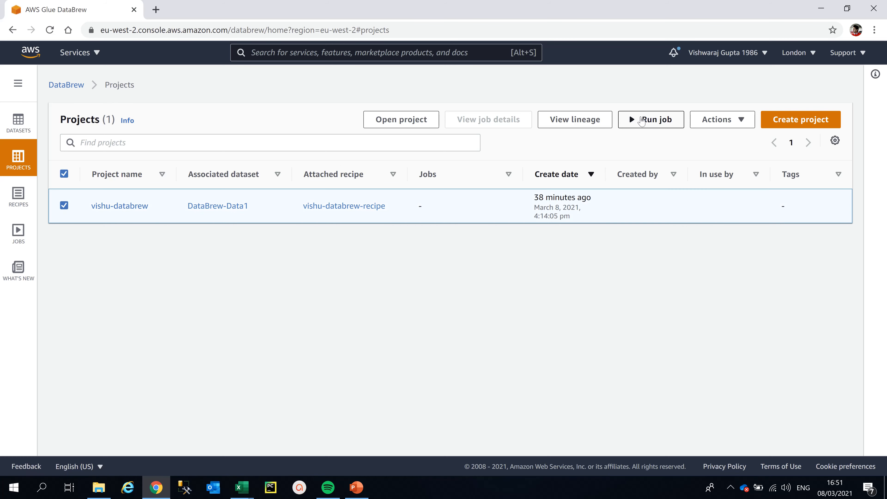
pyautogui.click(641, 122)
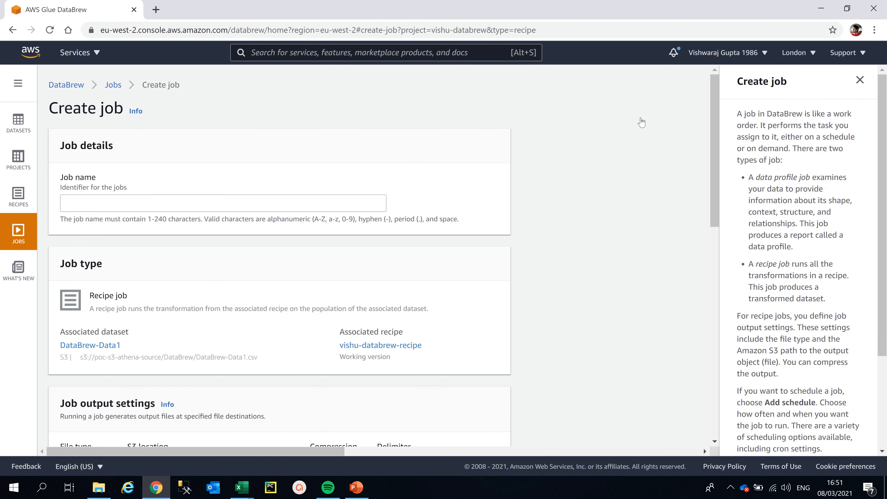
pyautogui.scroll(-2, 712, 141)
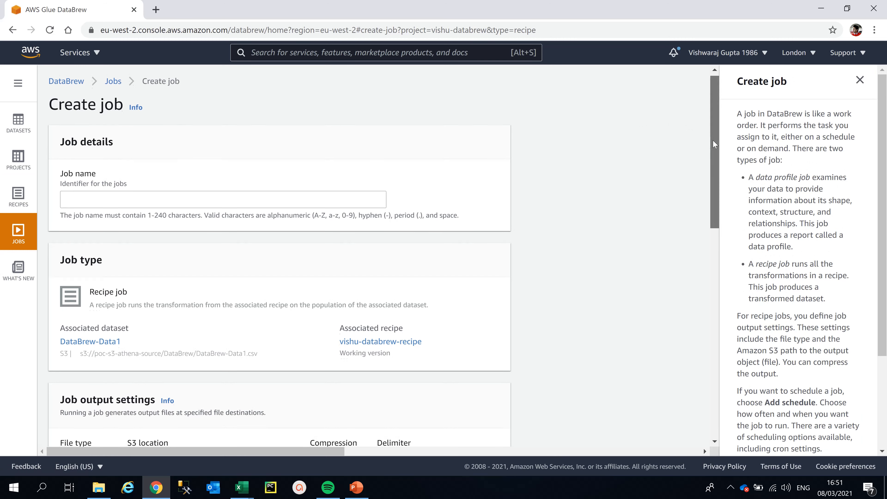
pyautogui.moveTo(713, 152); pyautogui.dragTo(711, 185)
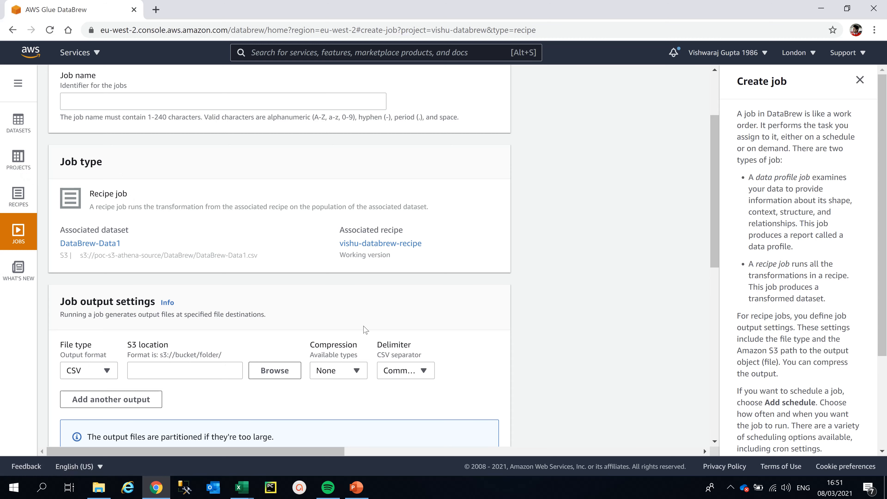
pyautogui.moveTo(716, 235); pyautogui.dragTo(711, 192)
pyautogui.click(366, 207)
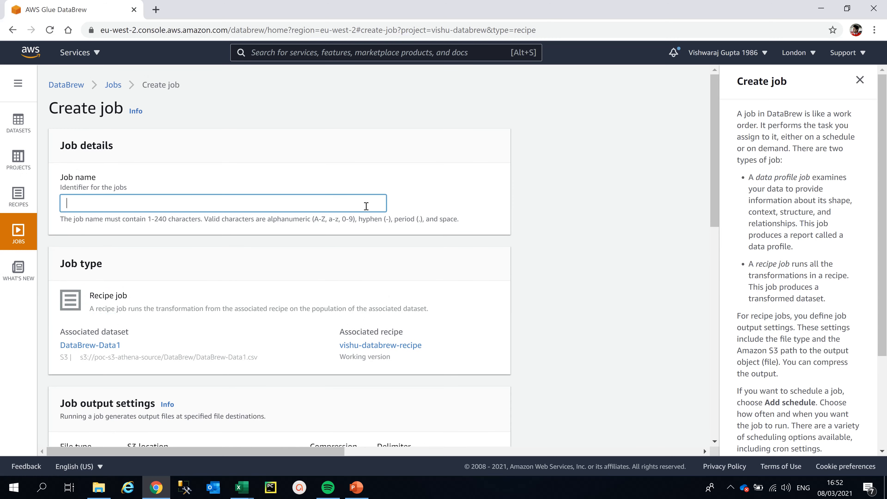
pyautogui.write('vishudatabrew')
# - Set the job's CSV output location to the poc-s3-athena-output S3 bucket
pyautogui.moveTo(712, 201); pyautogui.dragTo(712, 328)
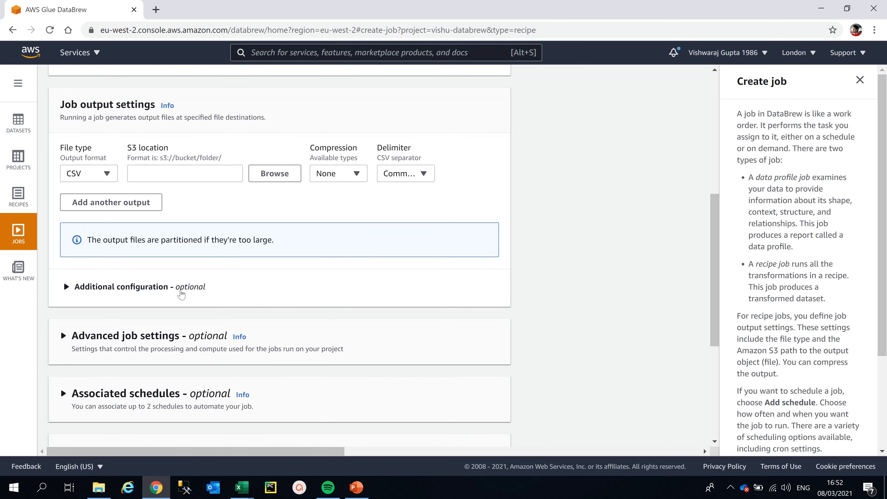
pyautogui.click(270, 184)
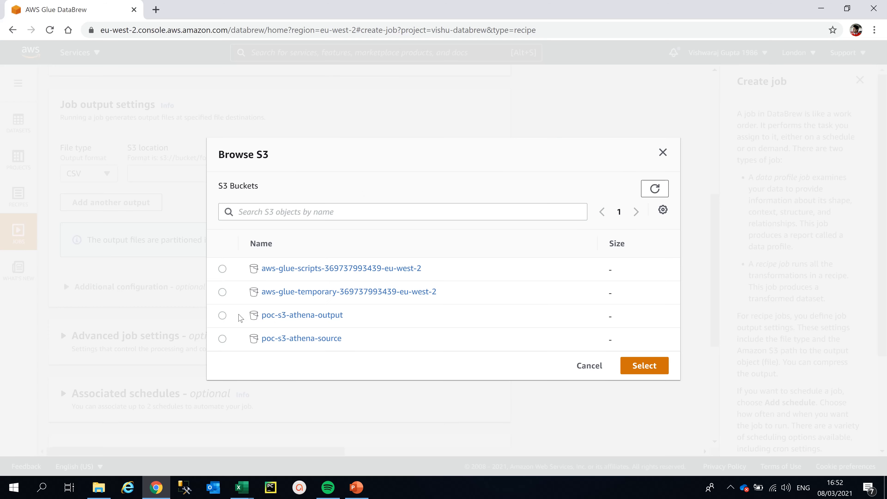
pyautogui.click(222, 316)
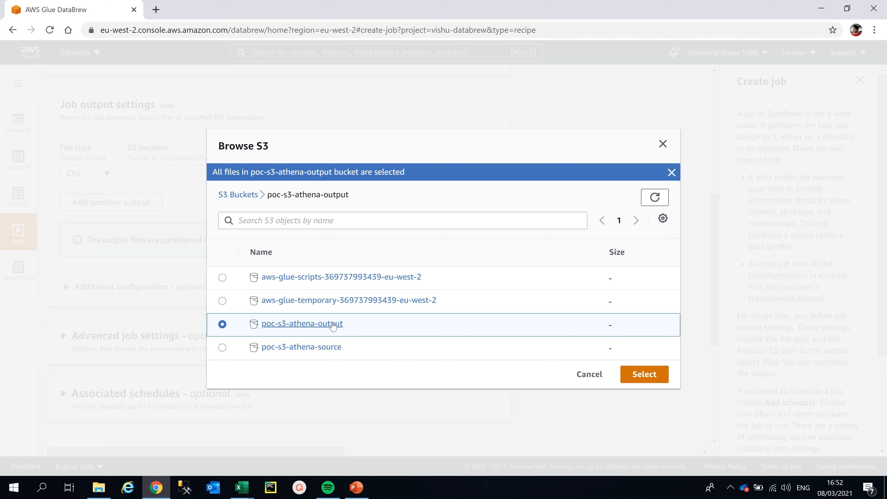
pyautogui.click(645, 375)
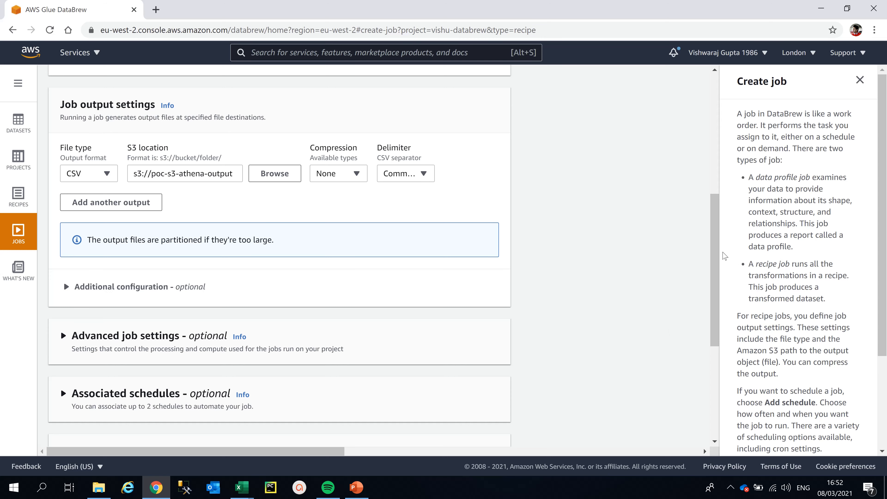
# - Set the job's maximum number of units to 5 and retries to 2, and enable Amazon CloudWatch logs
pyautogui.moveTo(715, 257); pyautogui.dragTo(714, 324)
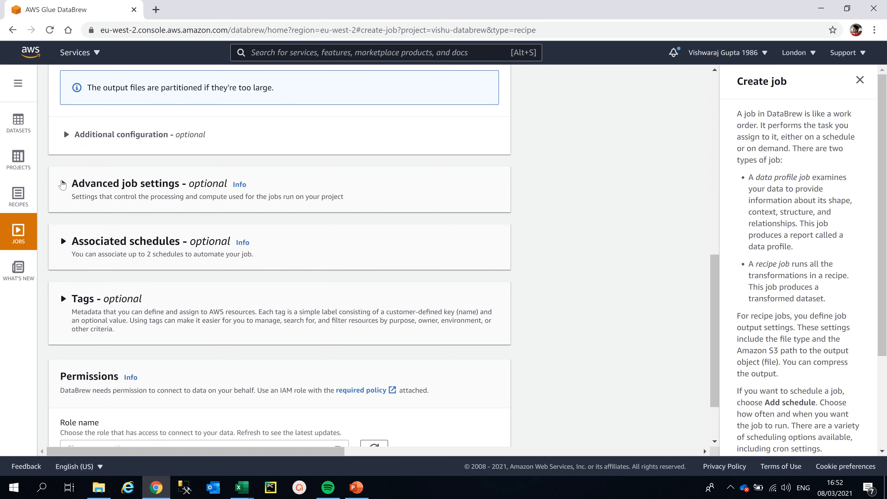
pyautogui.click(65, 188)
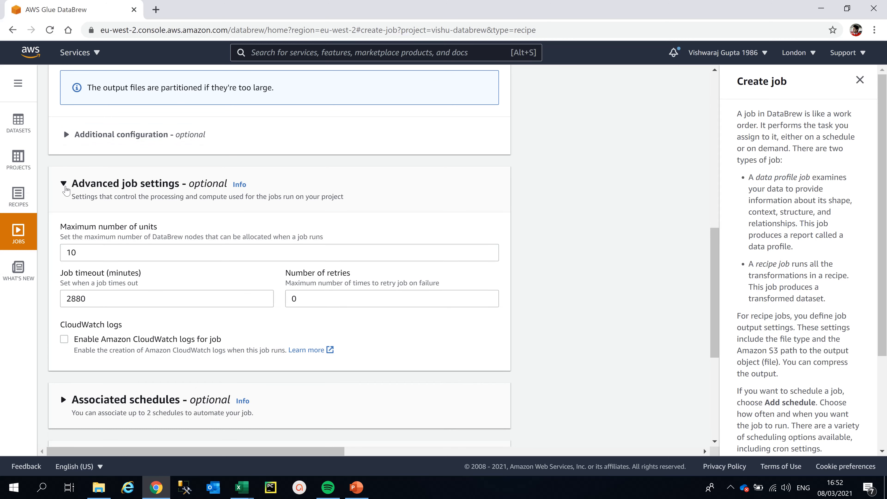
pyautogui.moveTo(95, 255); pyautogui.dragTo(66, 252)
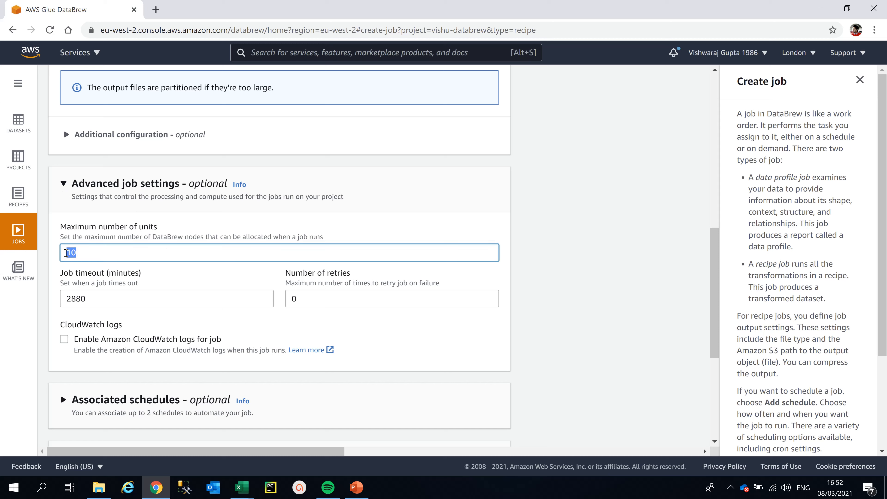
pyautogui.write('5')
pyautogui.click(550, 301)
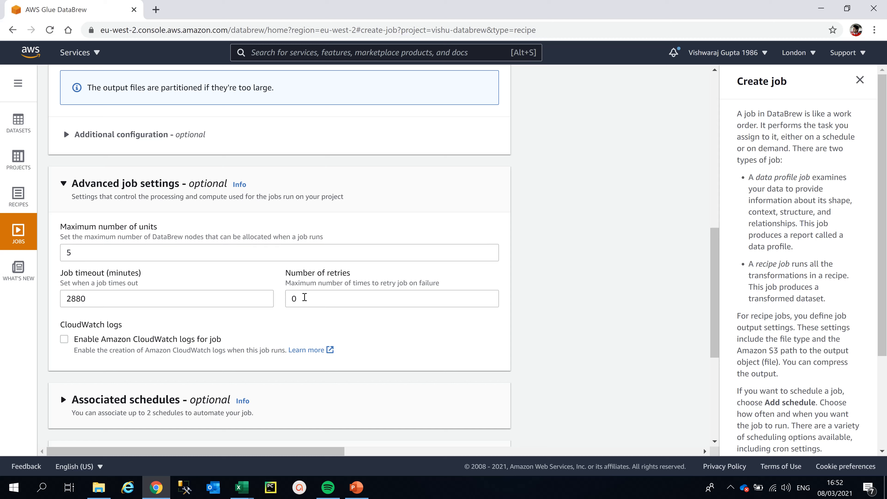
pyautogui.click(305, 297)
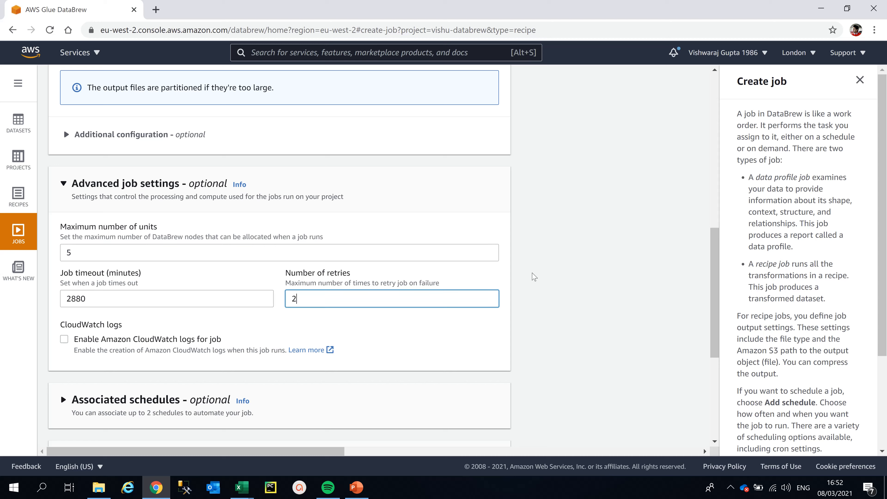
pyautogui.scroll(-3, 714, 281)
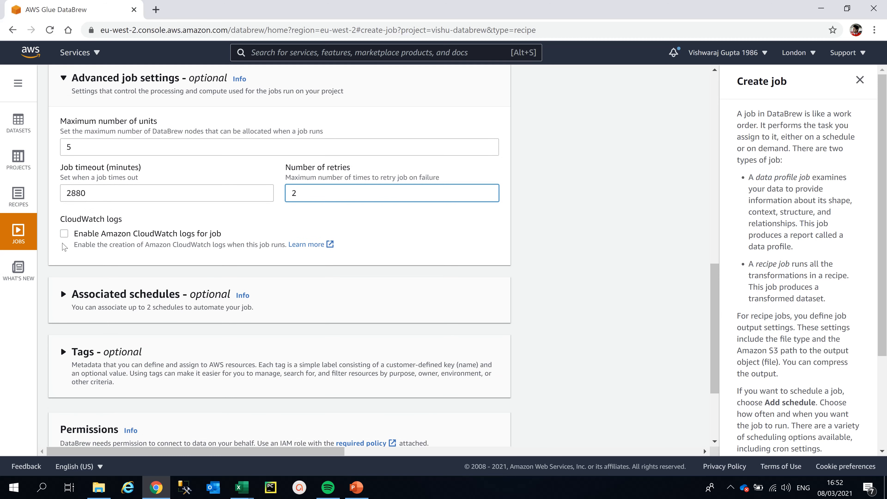
pyautogui.click(65, 234)
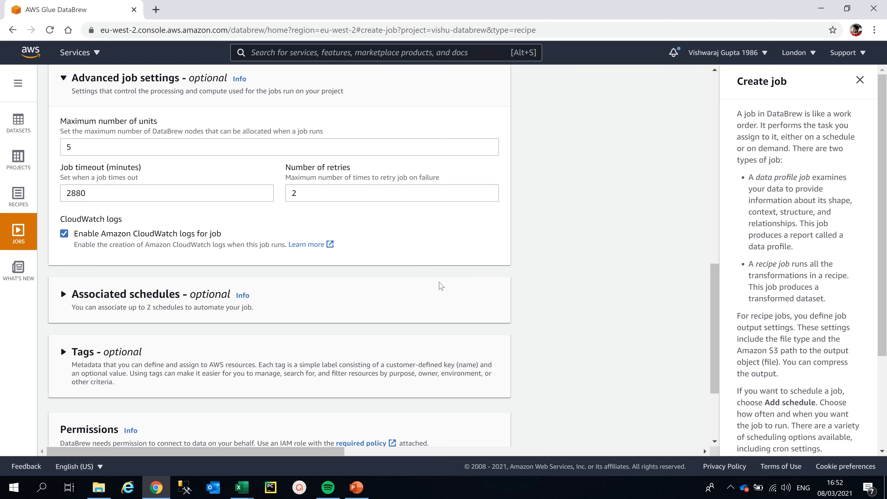
# - Look at the job's optional schedule settings and assign the AWSGlueDataBrewServiceRole-vishudatabrew role
pyautogui.moveTo(713, 284); pyautogui.dragTo(710, 333)
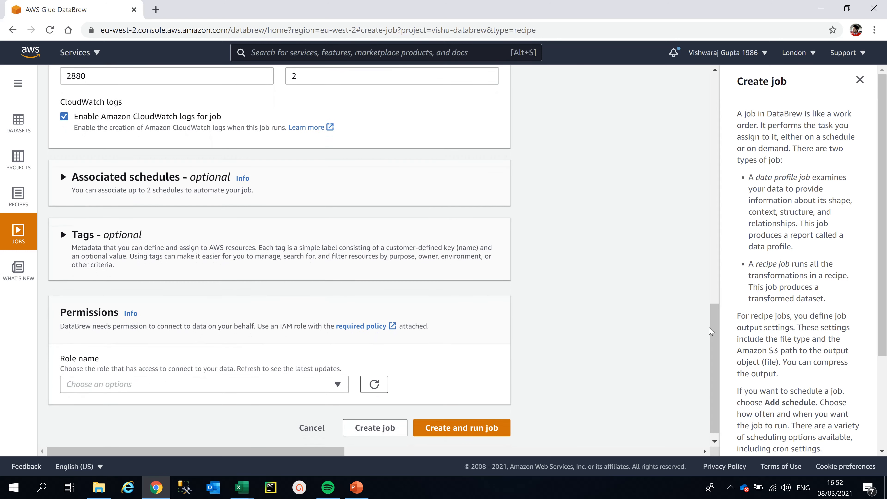
pyautogui.click(63, 177)
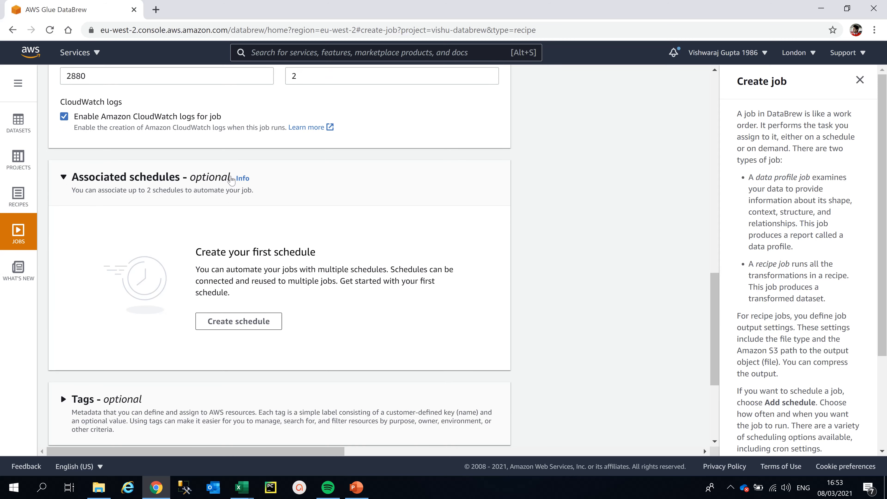
pyautogui.click(64, 178)
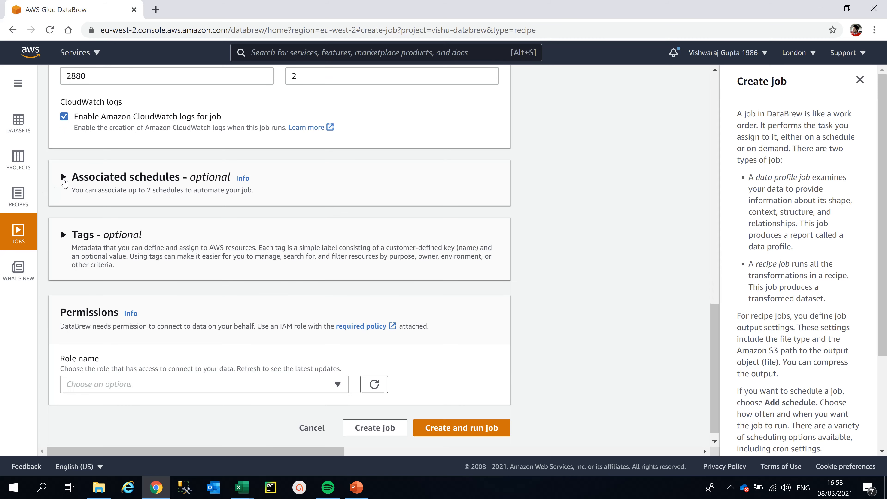
pyautogui.moveTo(714, 323); pyautogui.dragTo(714, 326)
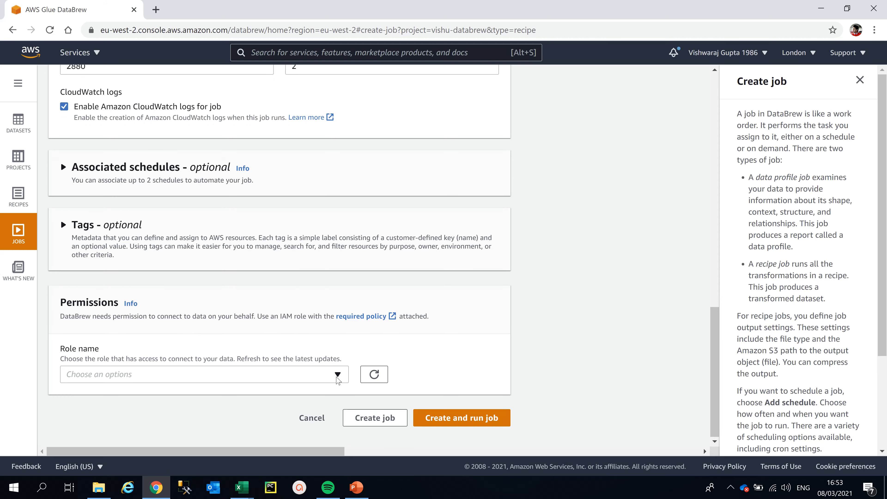
pyautogui.click(336, 381)
pyautogui.click(267, 354)
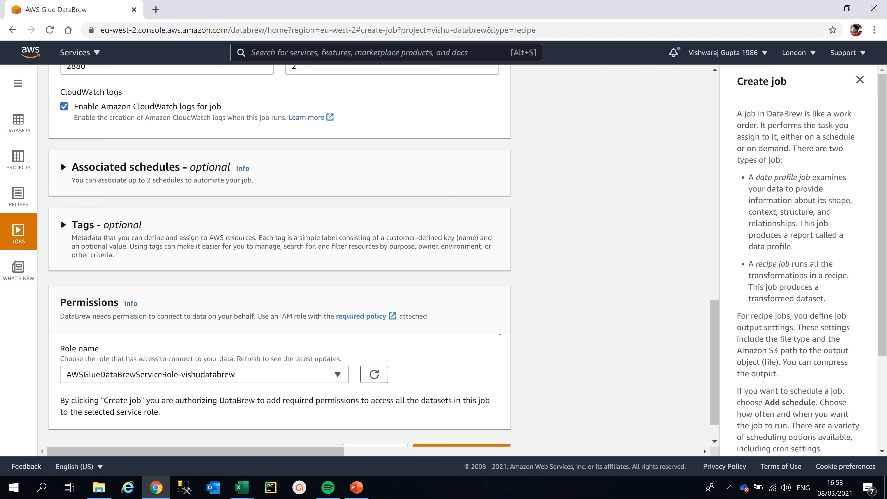
pyautogui.scroll(-1, 715, 364)
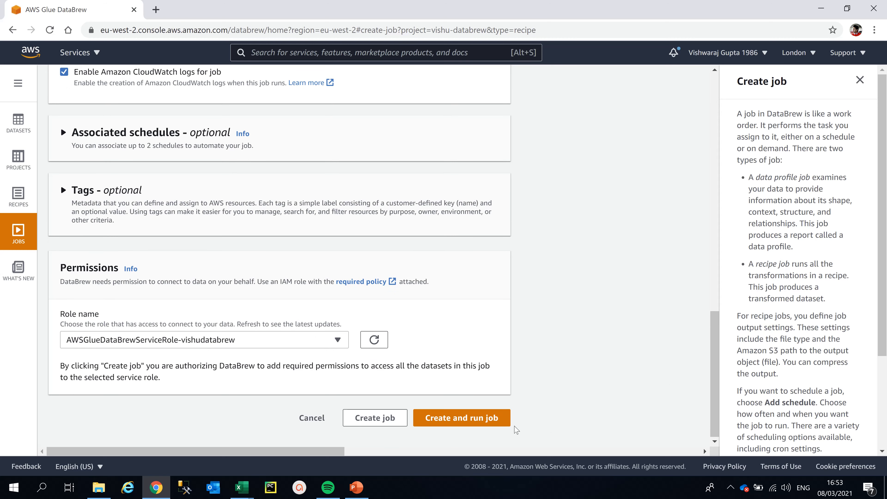
# - Check the job name at the start of the form, and return to the projects list without creating the job
pyautogui.moveTo(713, 401); pyautogui.dragTo(733, 167)
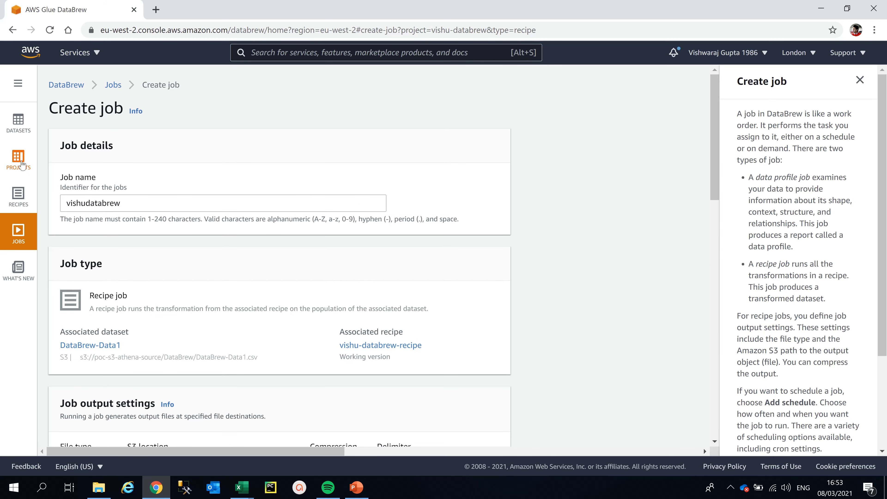
pyautogui.click(19, 159)
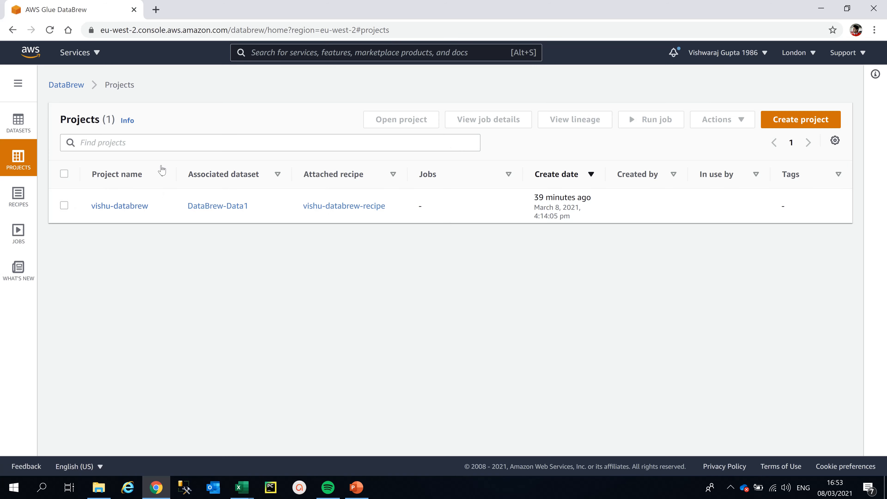
pyautogui.click(64, 205)
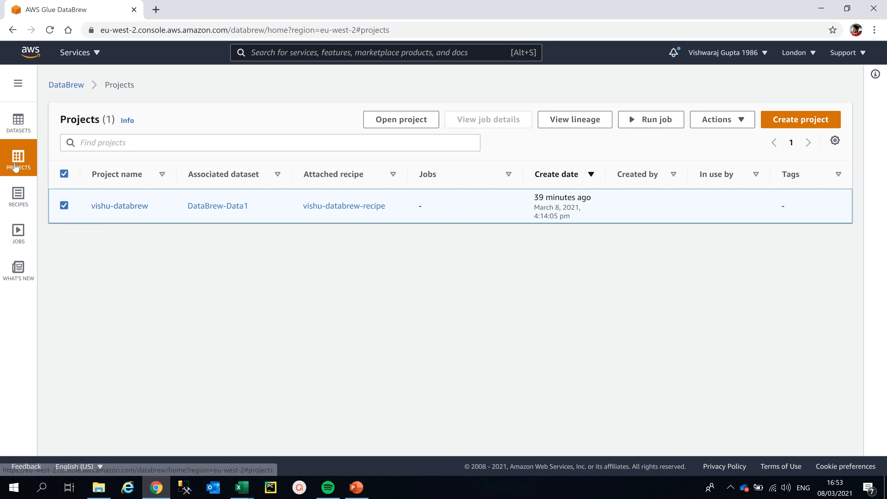
pyautogui.click(65, 207)
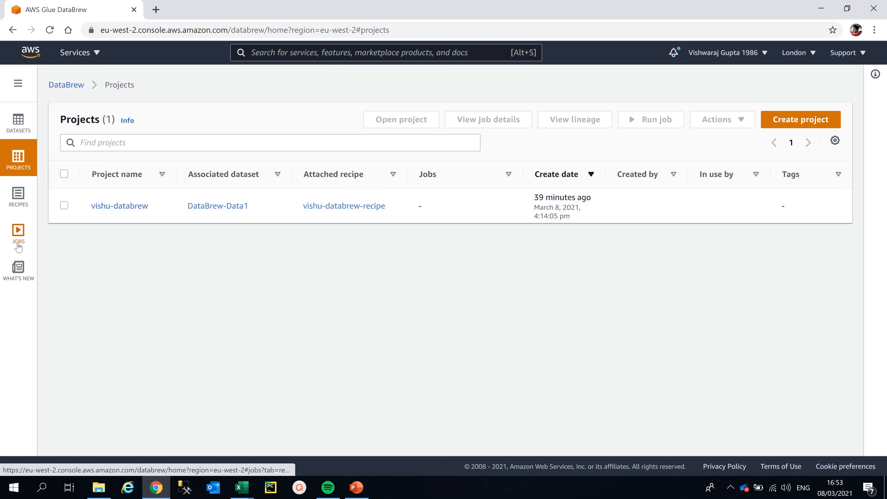
# - Start a new job from the jobs list and compare its job types with the PowerPoint slide on the role of jobs in DataBrew
pyautogui.click(18, 234)
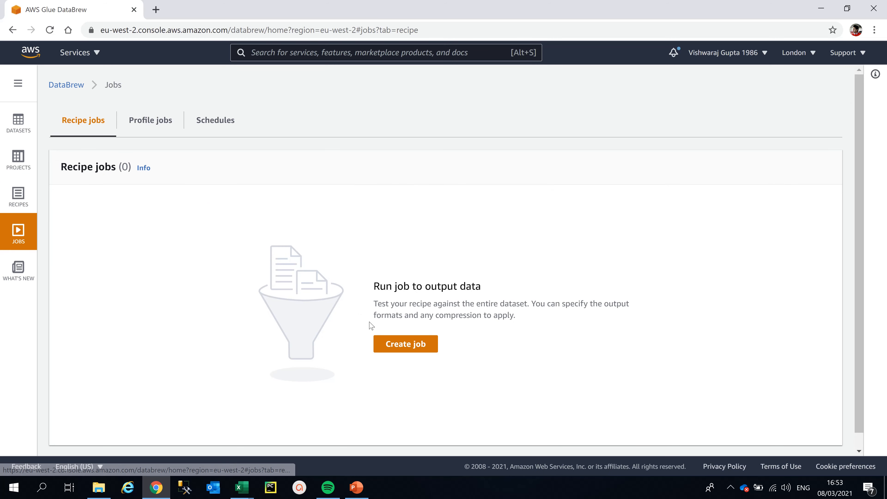
pyautogui.click(400, 338)
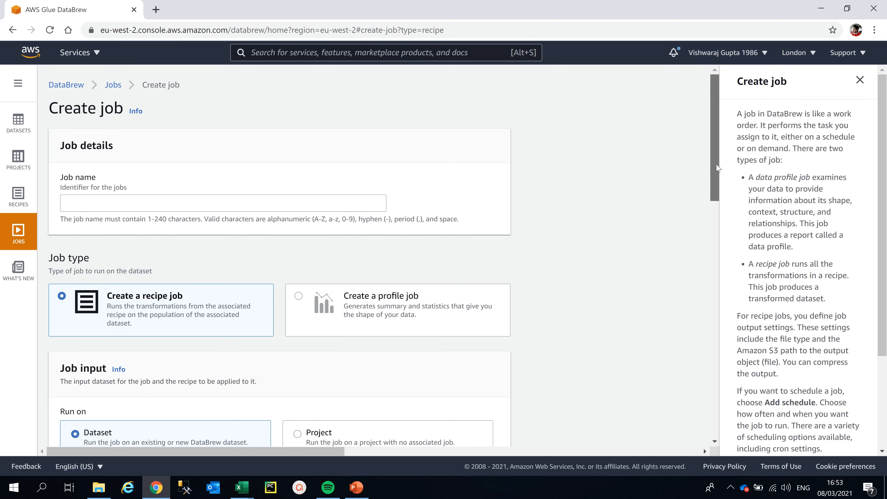
pyautogui.moveTo(715, 169); pyautogui.dragTo(717, 207)
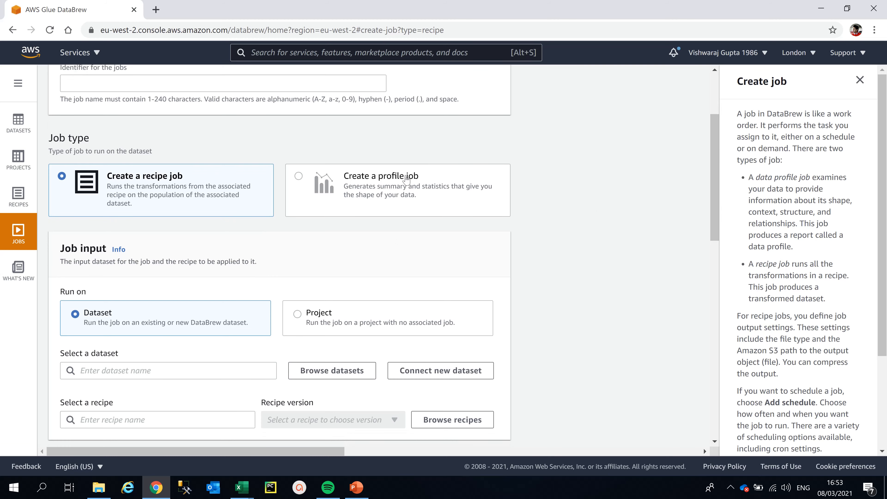
pyautogui.click(356, 488)
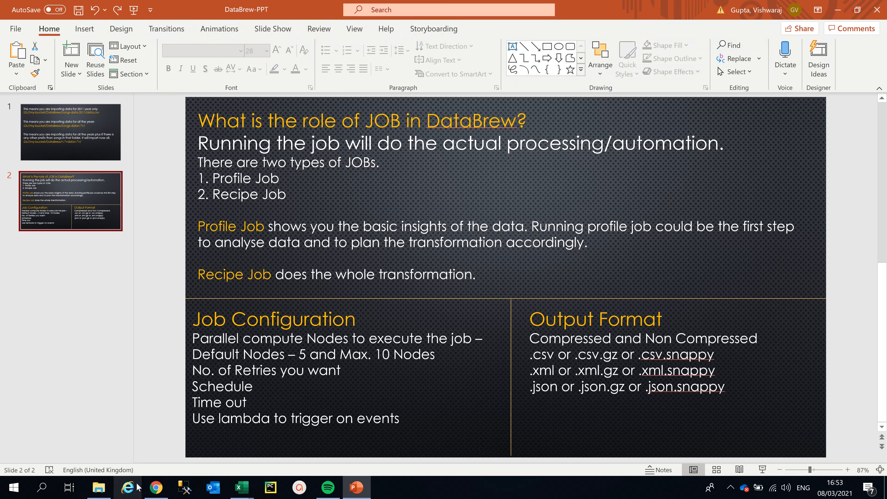
pyautogui.click(156, 487)
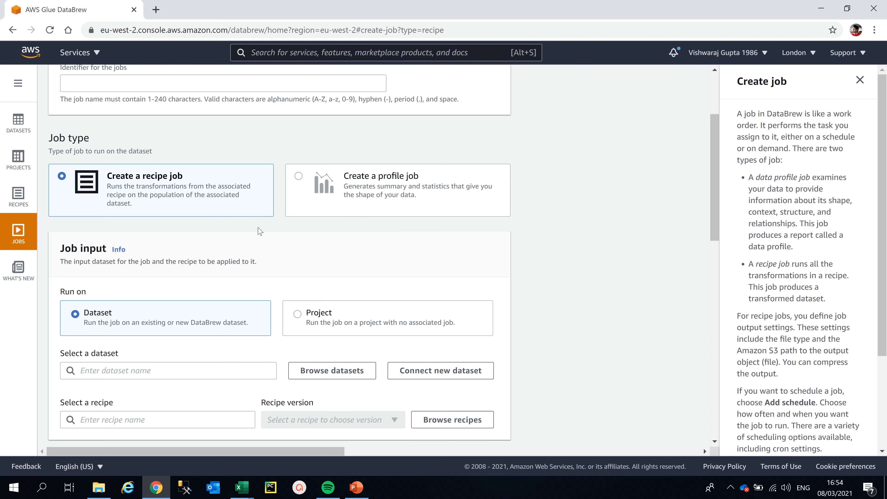
# - Choose a profile job as the job type and select DataBrew-Data1 as its input dataset
pyautogui.click(299, 177)
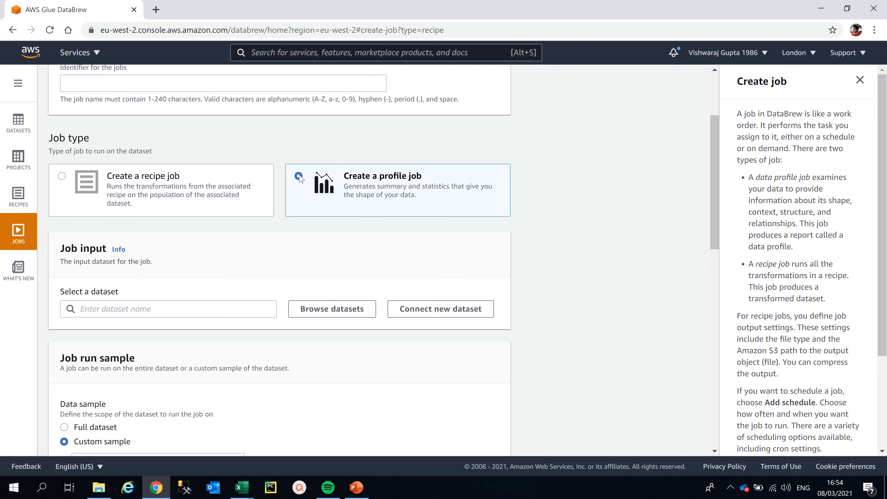
pyautogui.click(226, 310)
pyautogui.click(201, 328)
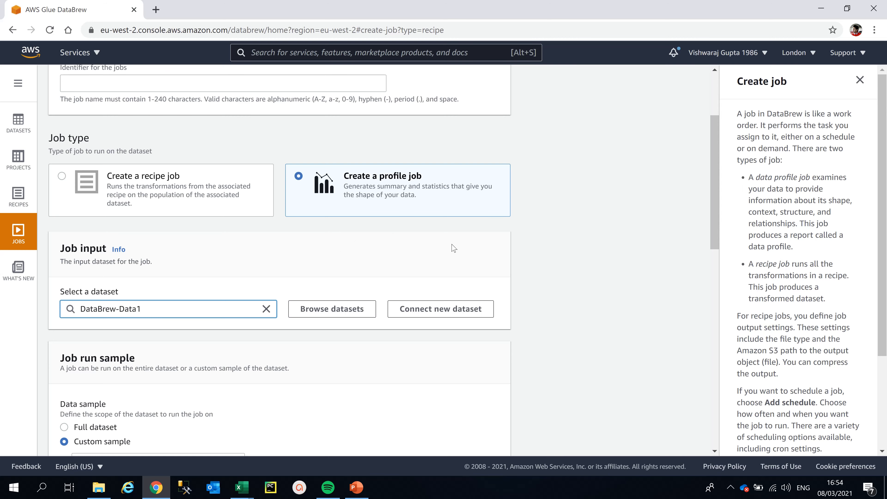
# - Examine the profile job's data sample and JSON output settings, and return to the start of the form
pyautogui.scroll(-1, 711, 231)
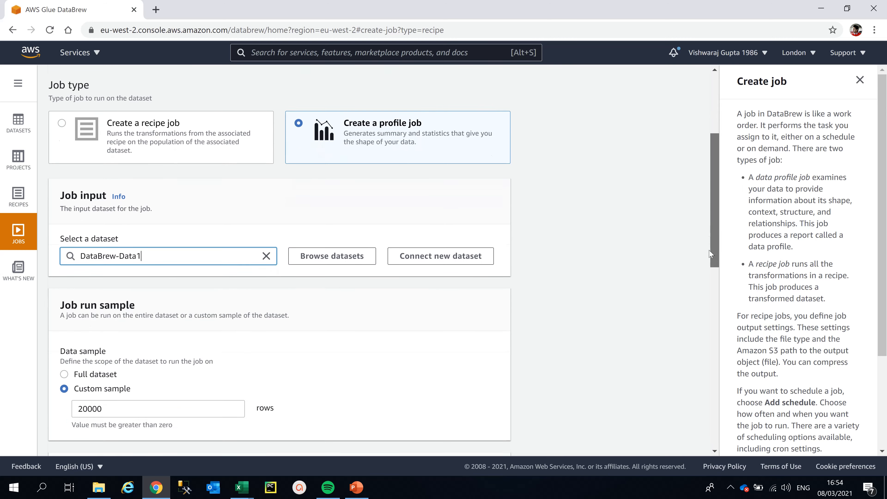
pyautogui.scroll(-3, 711, 254)
pyautogui.scroll(4, 718, 225)
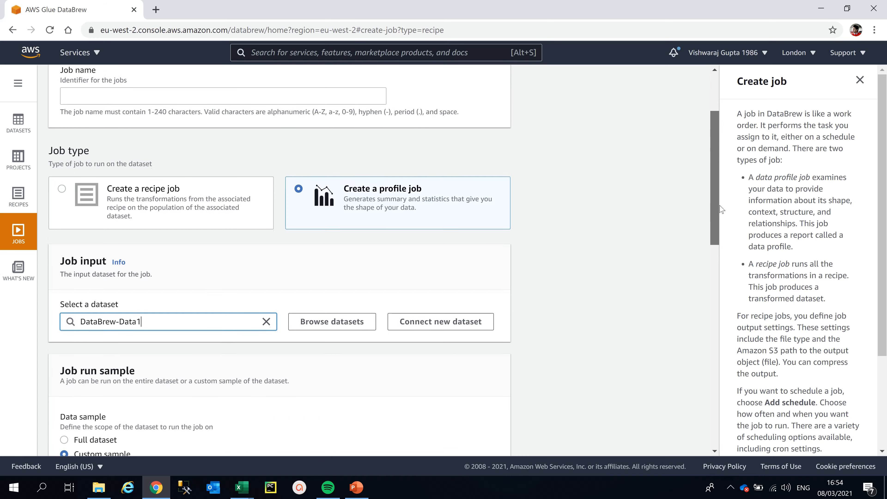
pyautogui.scroll(-10, 716, 280)
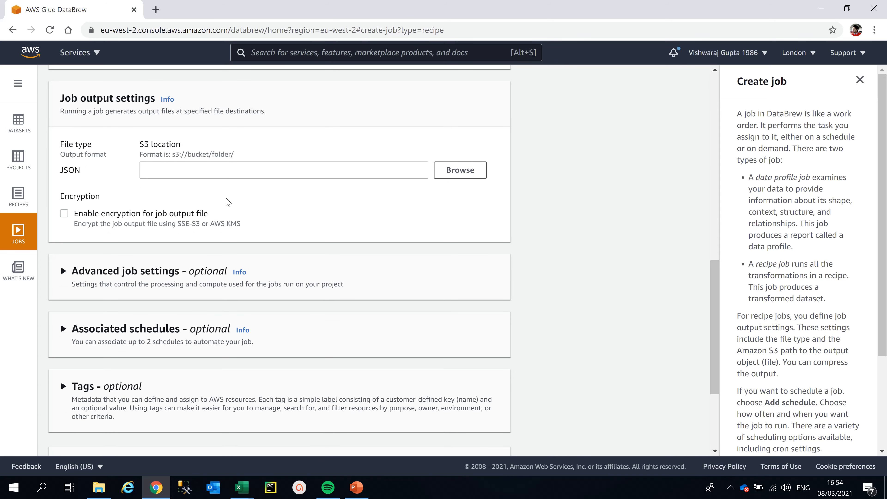
pyautogui.click(227, 174)
pyautogui.click(624, 257)
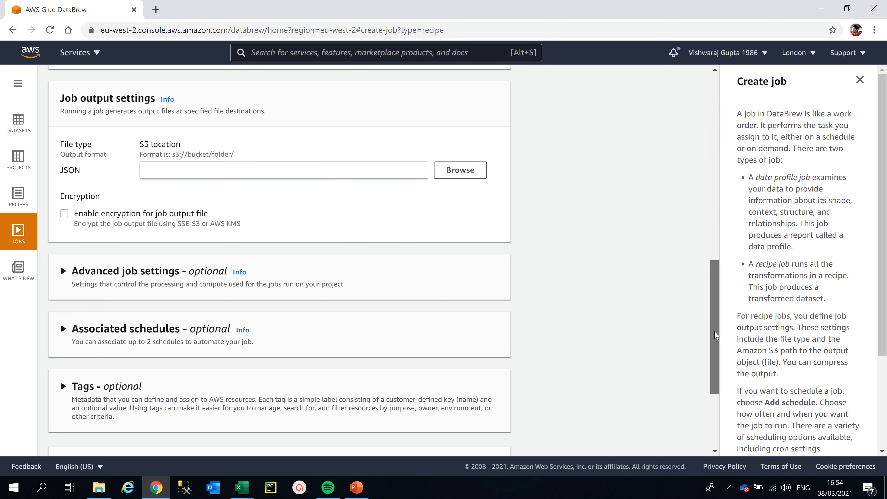
pyautogui.moveTo(716, 335); pyautogui.dragTo(727, 122)
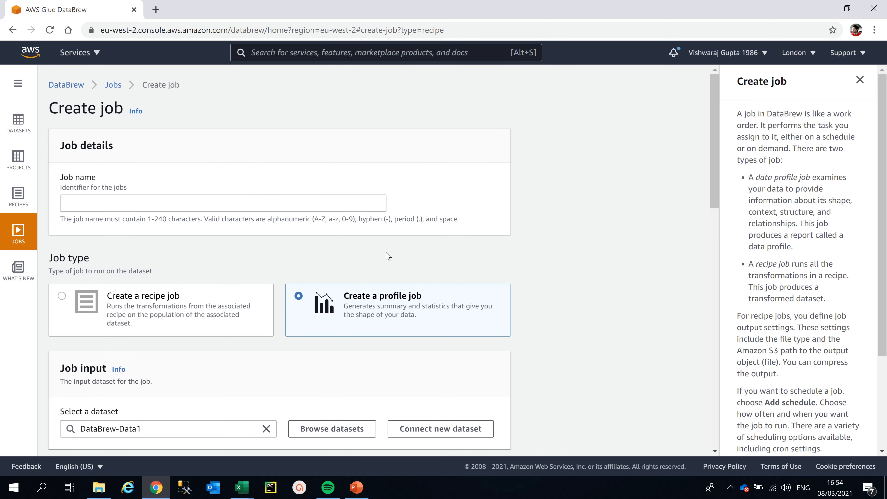
# - Leave the job form without creating the profile job and open the vishu-databrew project to review its recipe steps
pyautogui.click(23, 159)
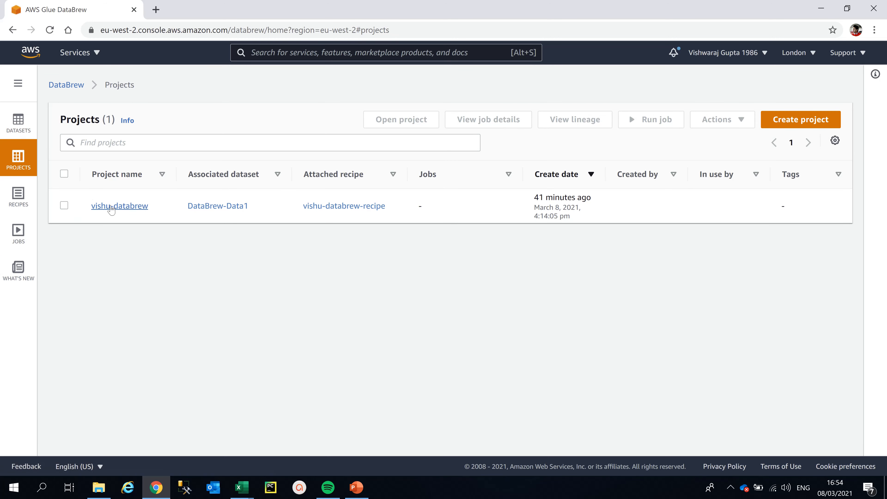
pyautogui.click(119, 207)
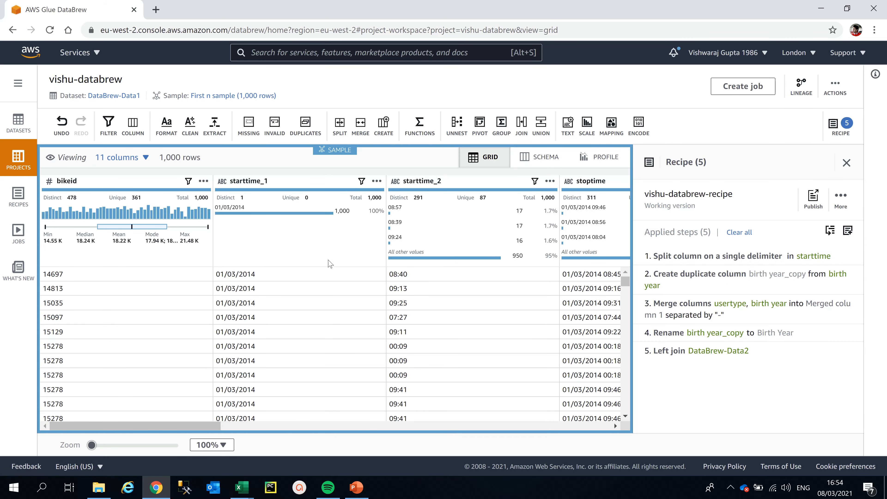
# - Look through the published recipes, projects and recipe jobs lists, and go to the datasets list
pyautogui.click(26, 202)
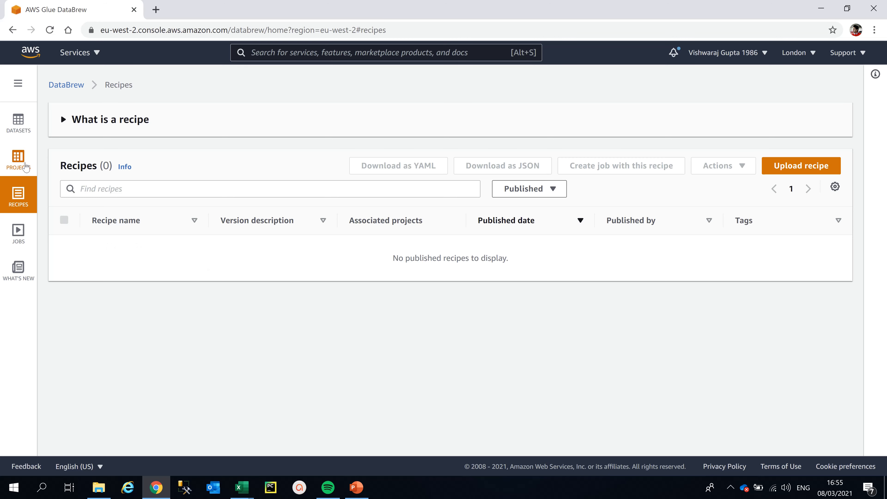
pyautogui.click(19, 164)
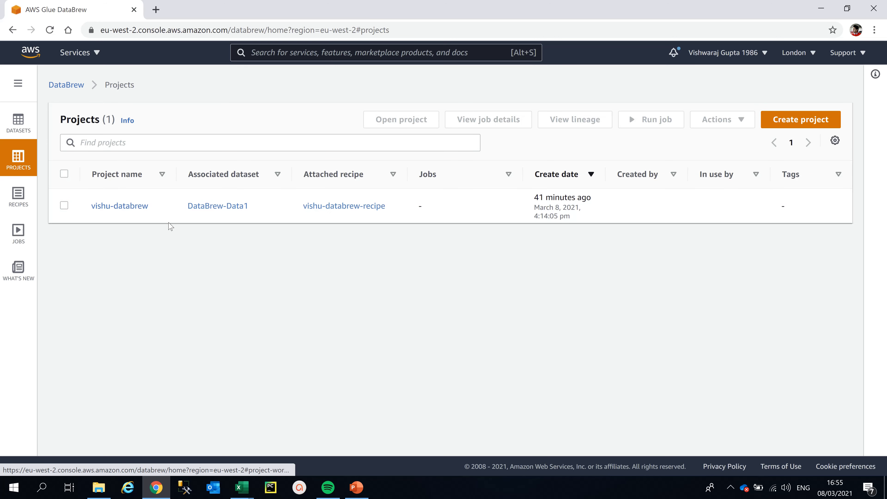
pyautogui.click(19, 240)
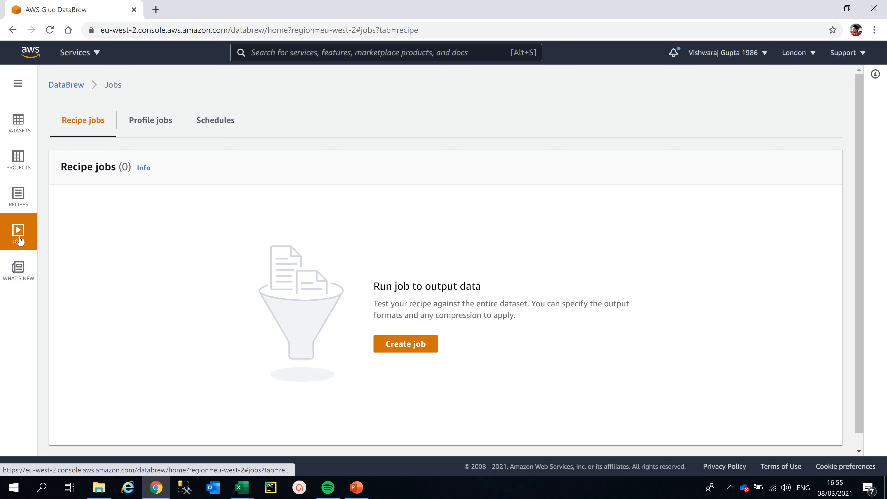
pyautogui.click(18, 119)
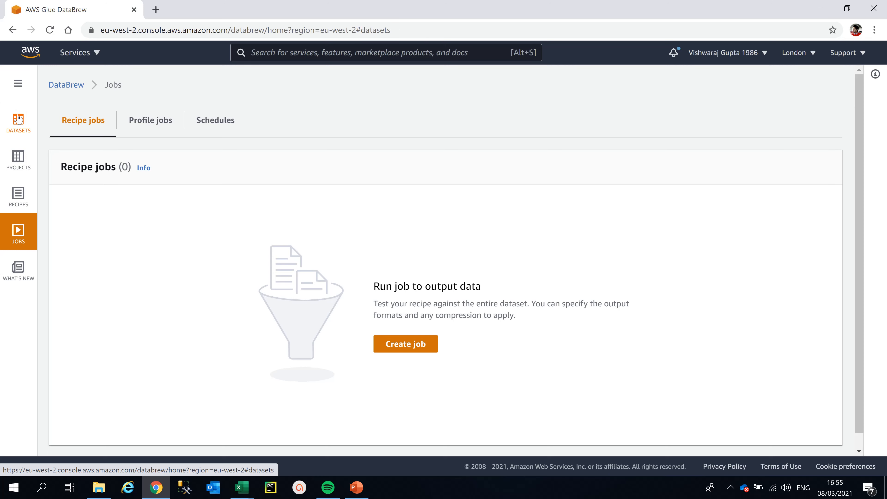